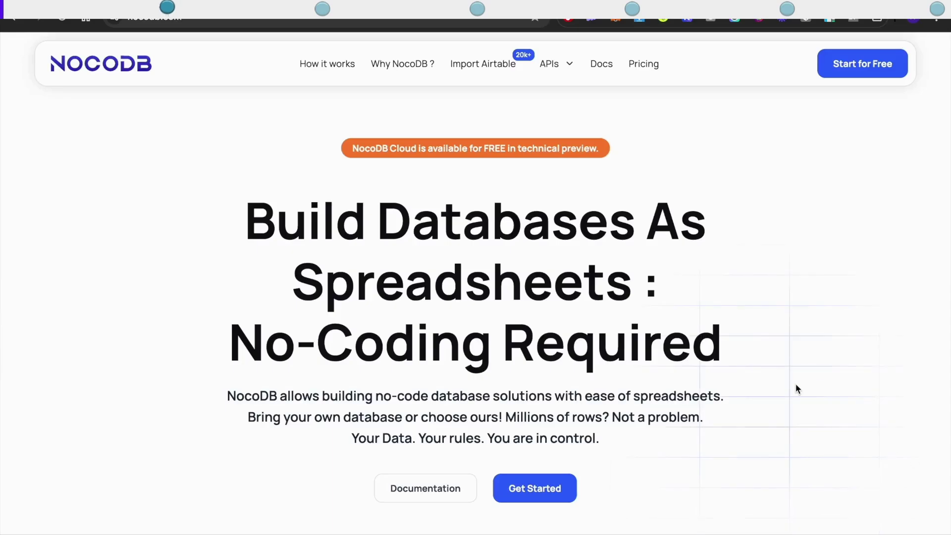
Search the CloudStation Template Store for 'noc' and open the NocoDB Lite template page.
scroll(796, 388, "down", 5)
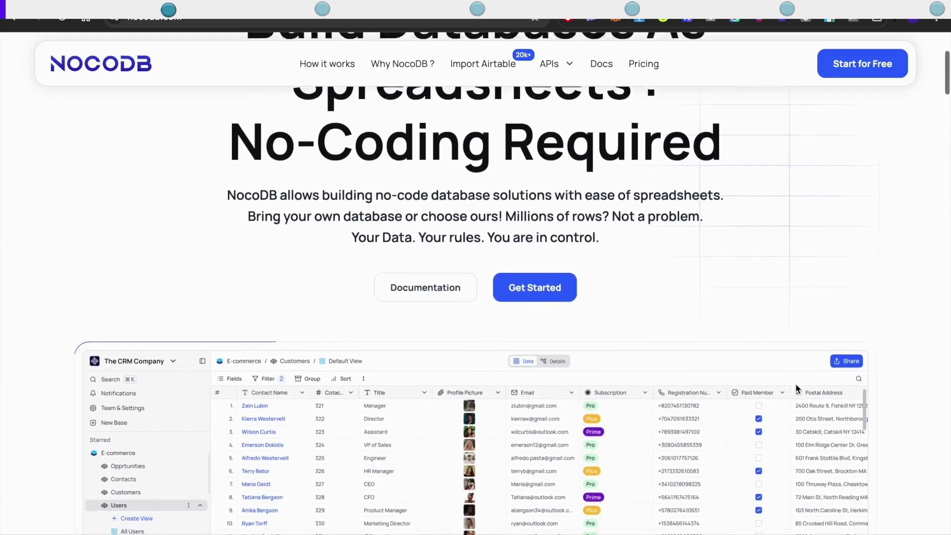
scroll(795, 387, "down", 7)
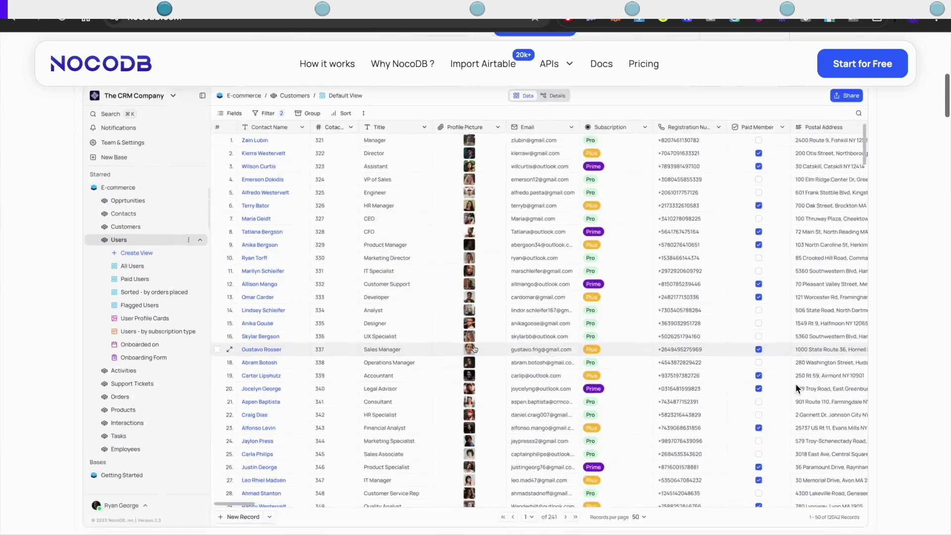
scroll(796, 388, "down", 8)
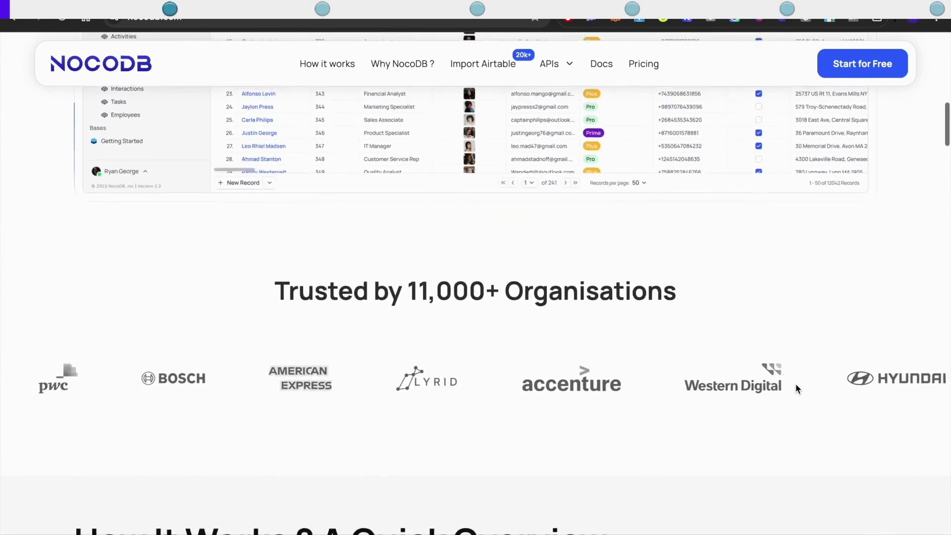
scroll(796, 389, "down", 5)
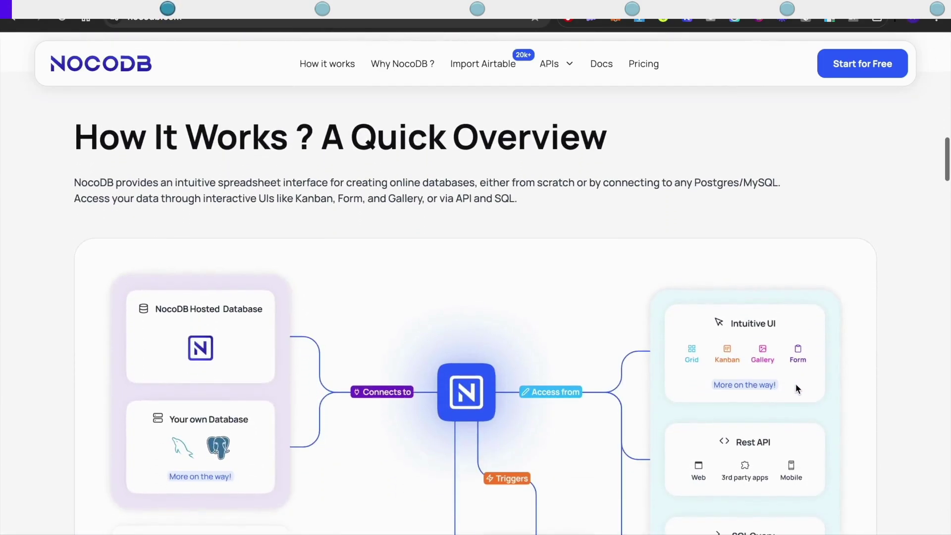
scroll(796, 389, "down", 2)
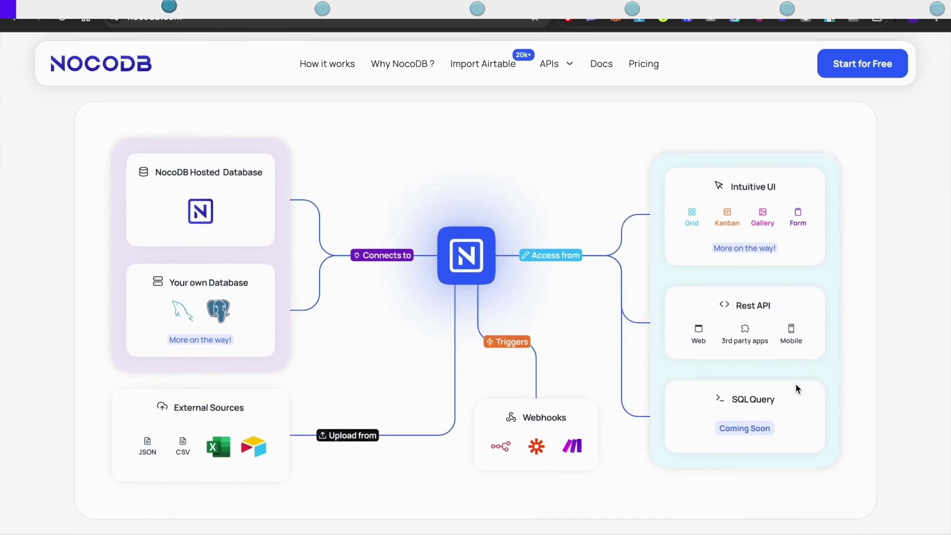
scroll(795, 384, "down", 3)
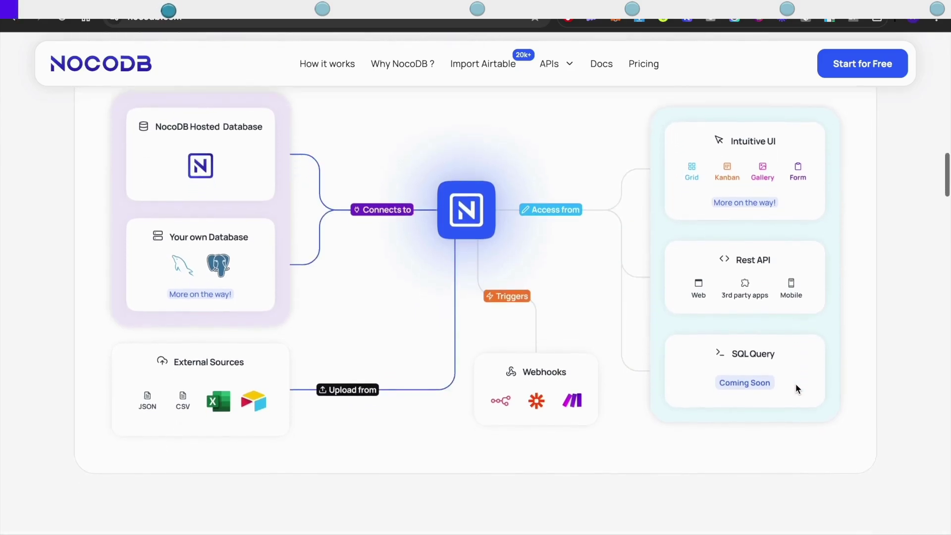
scroll(795, 388, "down", 7)
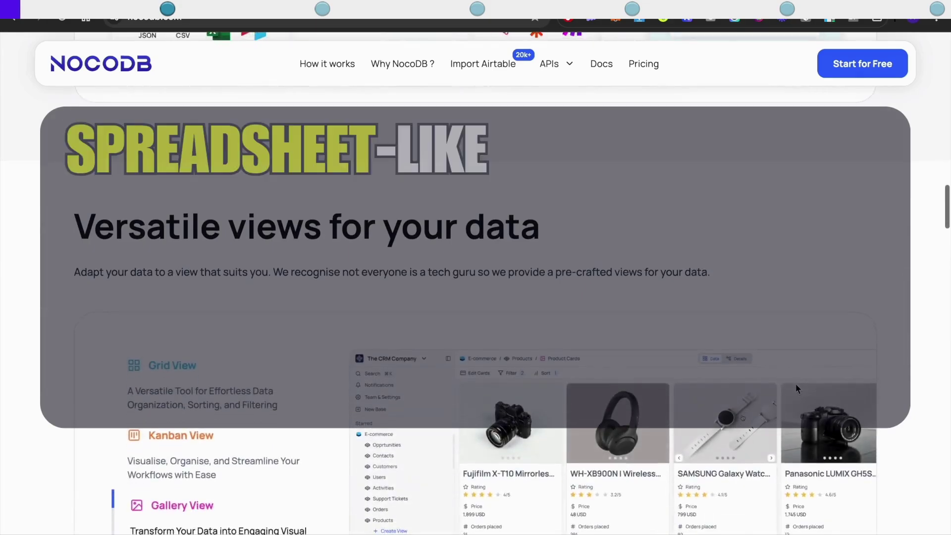
scroll(795, 387, "down", 2)
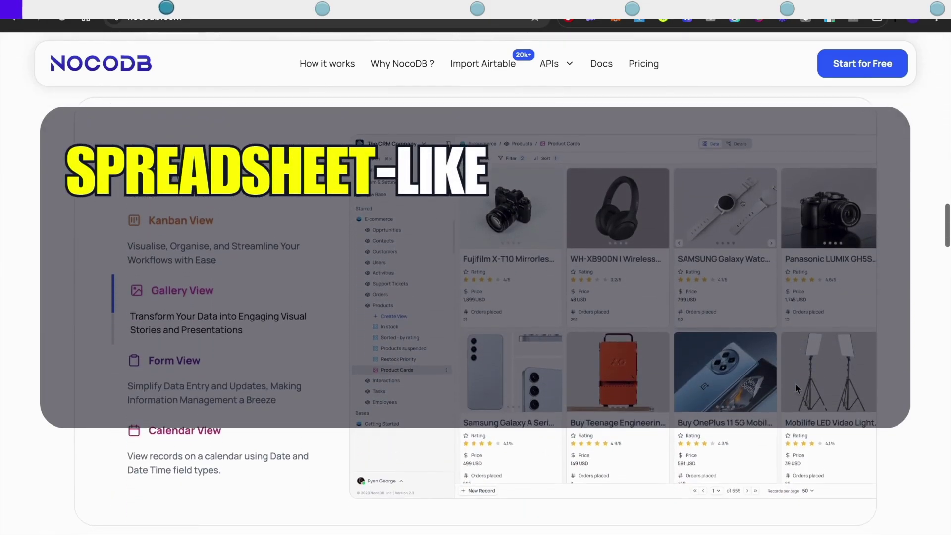
scroll(795, 383, "down", 5)
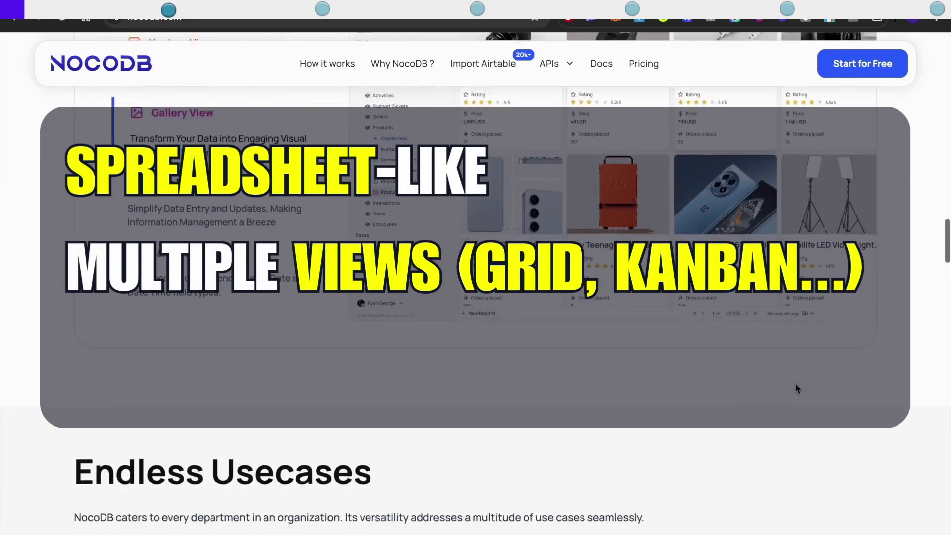
scroll(795, 383, "down", 7)
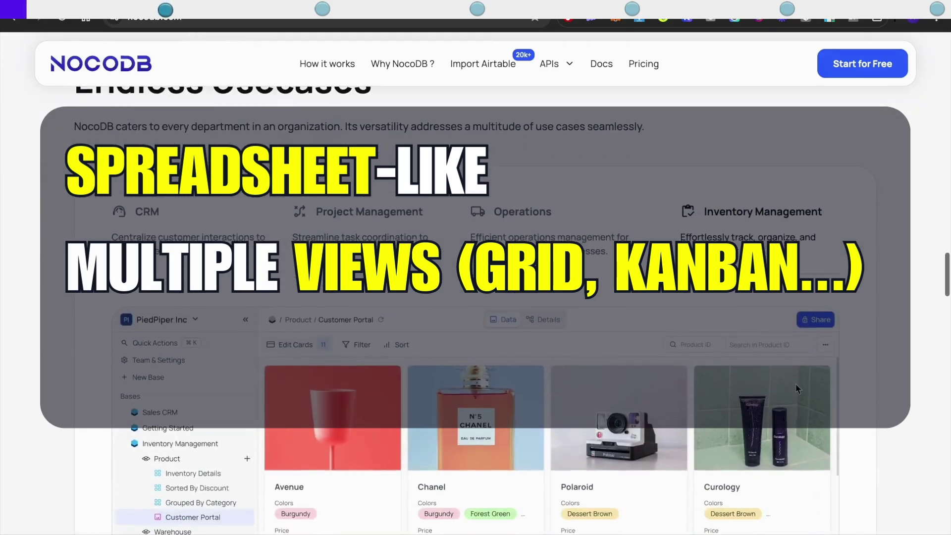
scroll(795, 387, "down", 1)
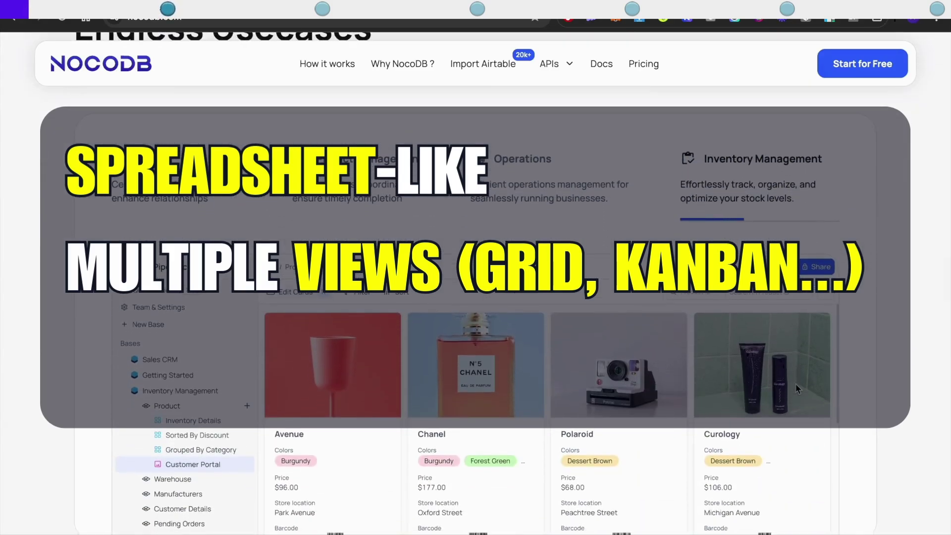
scroll(797, 389, "down", 7)
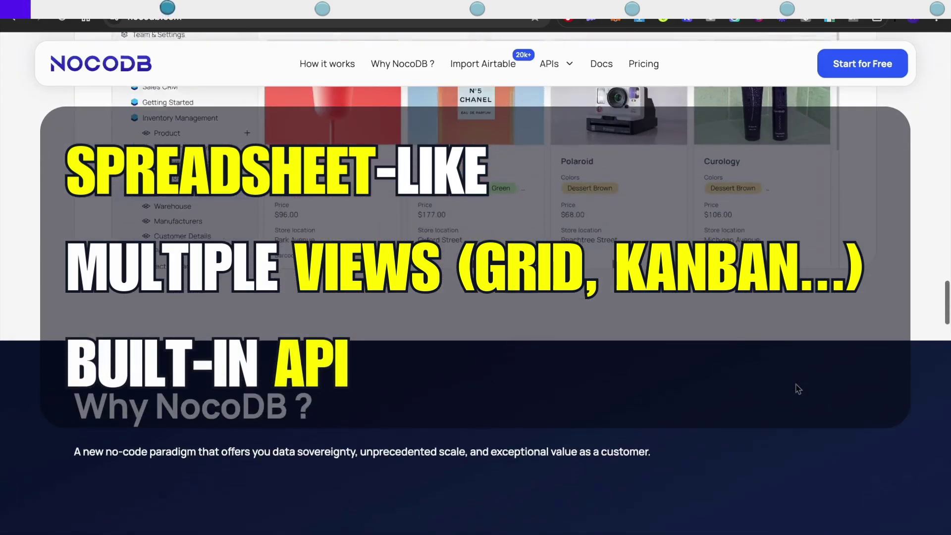
scroll(797, 389, "down", 6)
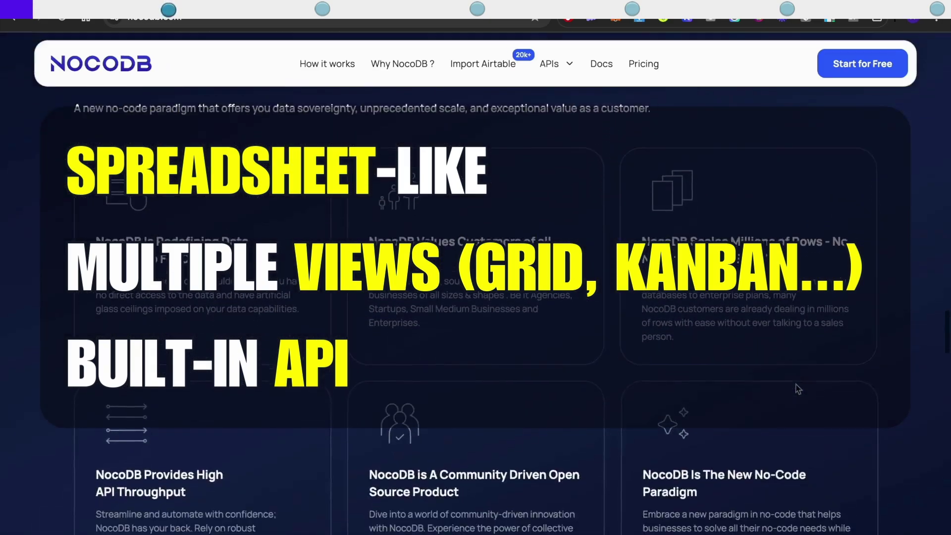
scroll(831, 384, "down", 1)
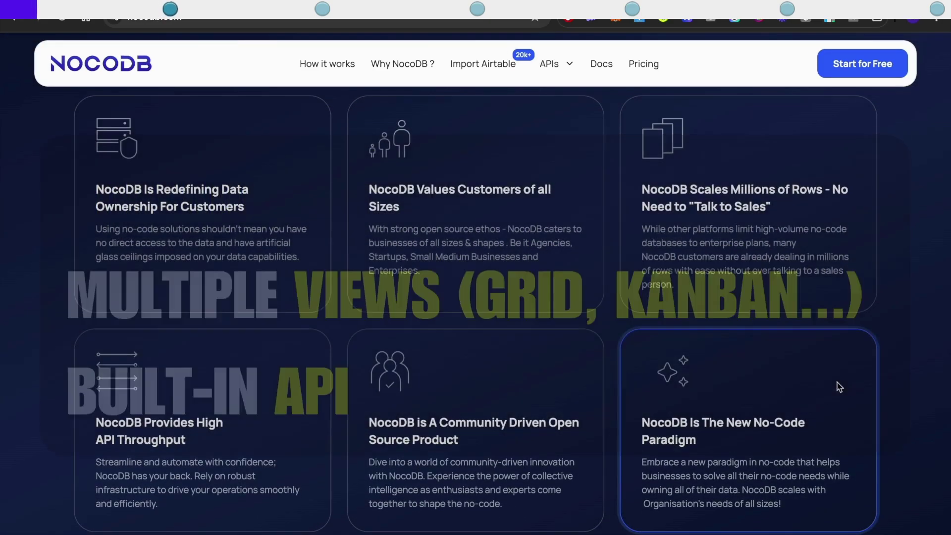
scroll(839, 387, "down", 1)
scroll(838, 387, "down", 9)
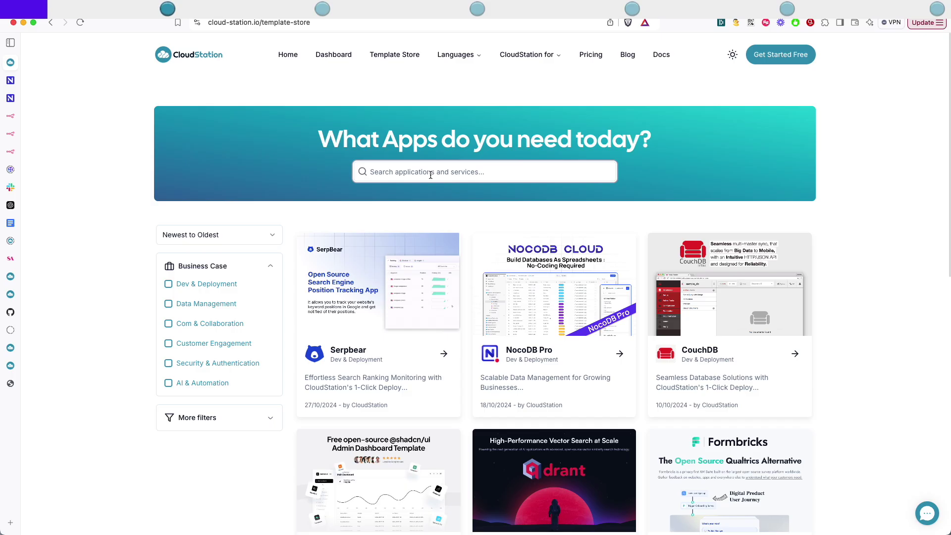
type("noc")
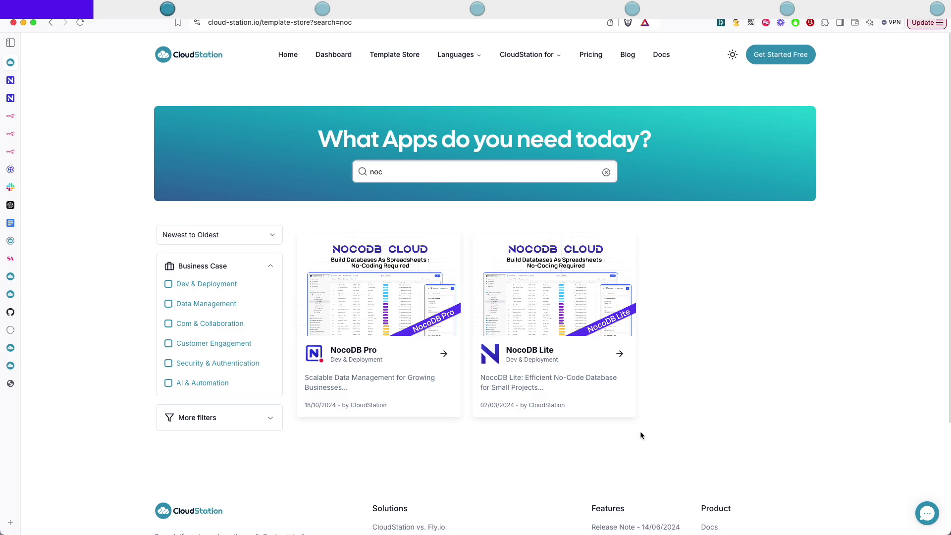
left_click(549, 355)
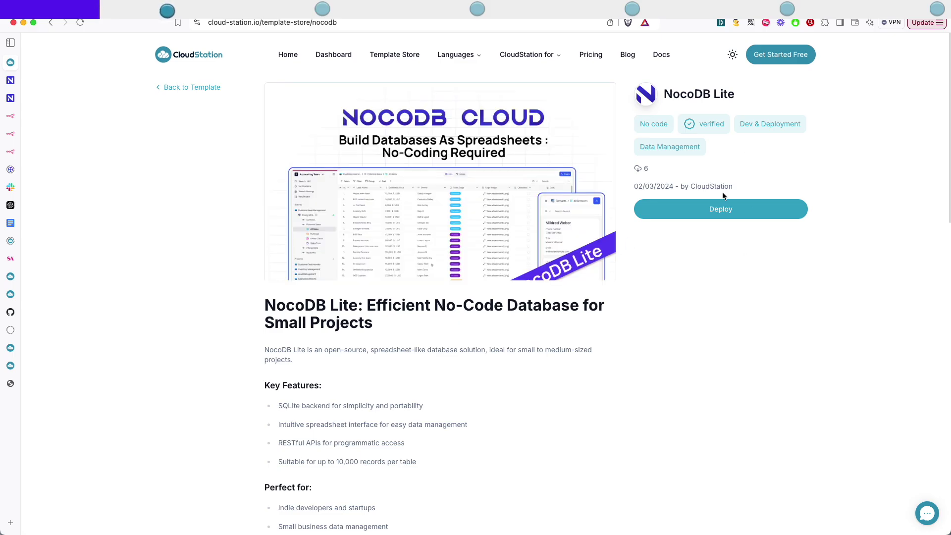
Deploy NocoDB Lite into a new default-named project in the Personal Workspace.
left_click(692, 212)
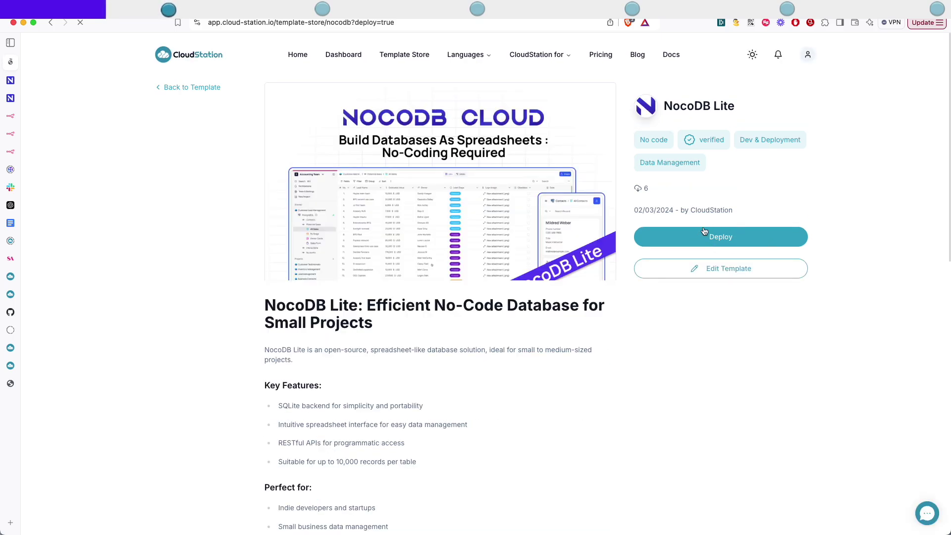
left_click(715, 236)
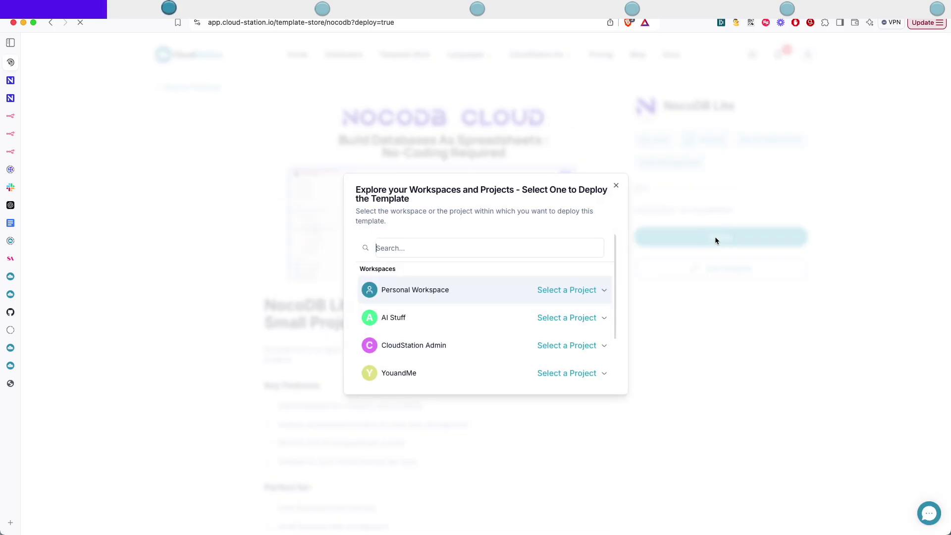
left_click(550, 295)
scroll(525, 320, "down", 3)
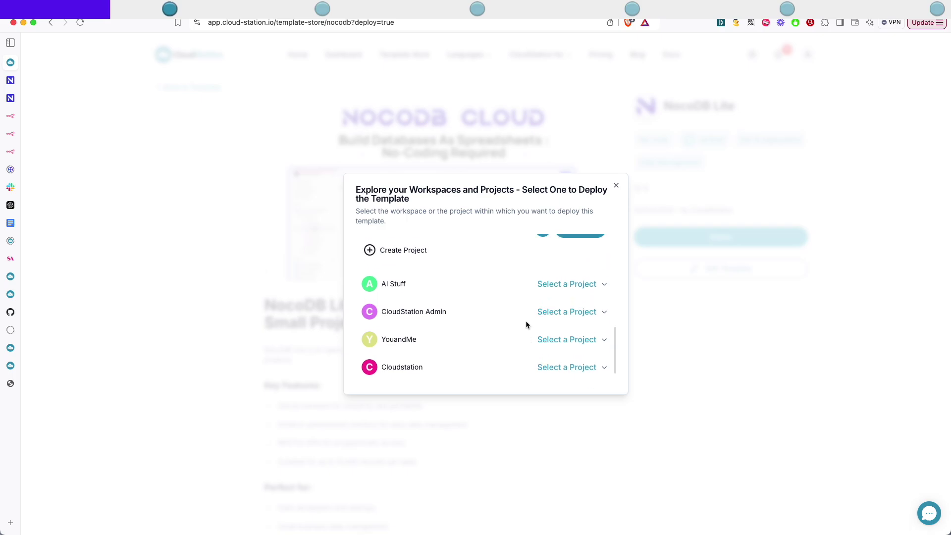
scroll(524, 320, "up", 1)
left_click(395, 270)
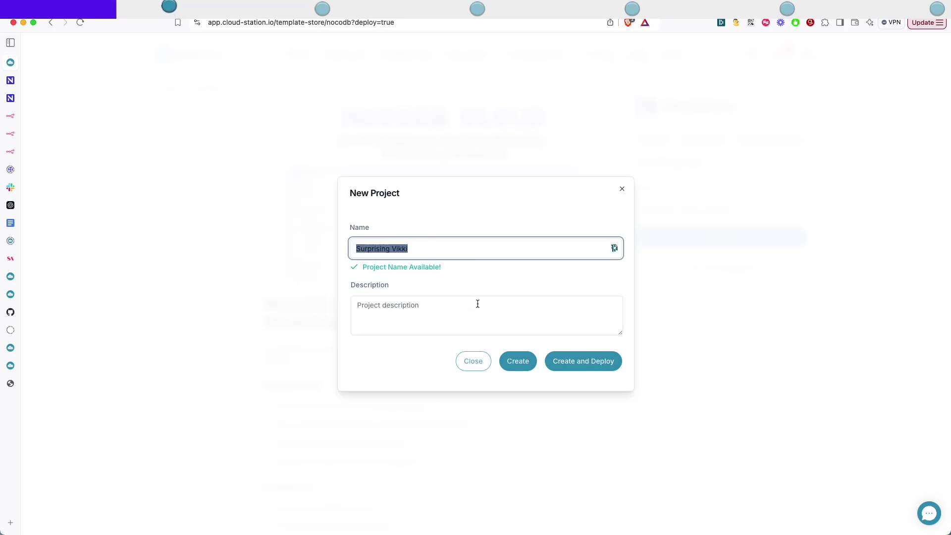
left_click(586, 360)
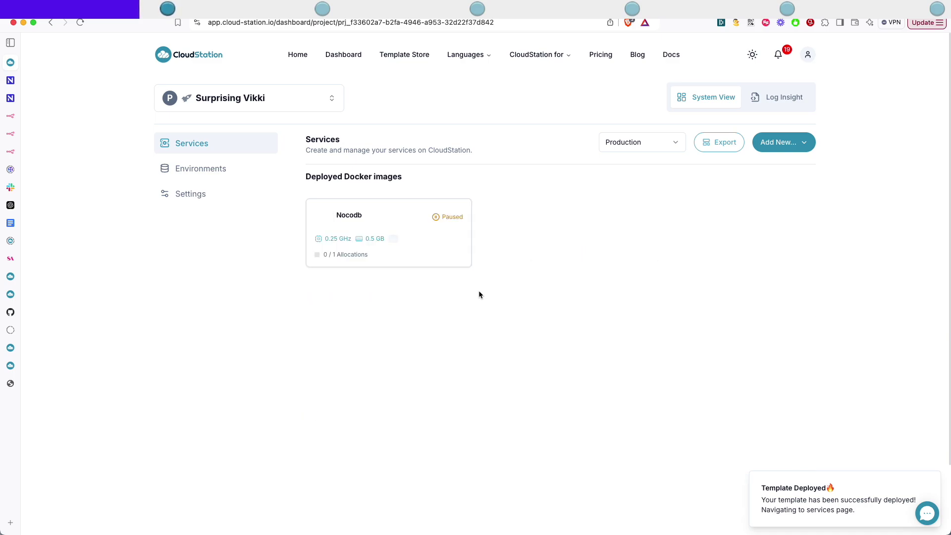
Inspect the Nocodb service's environment variables, revealing the NC_ADMIN_EMAIL value.
left_click(365, 211)
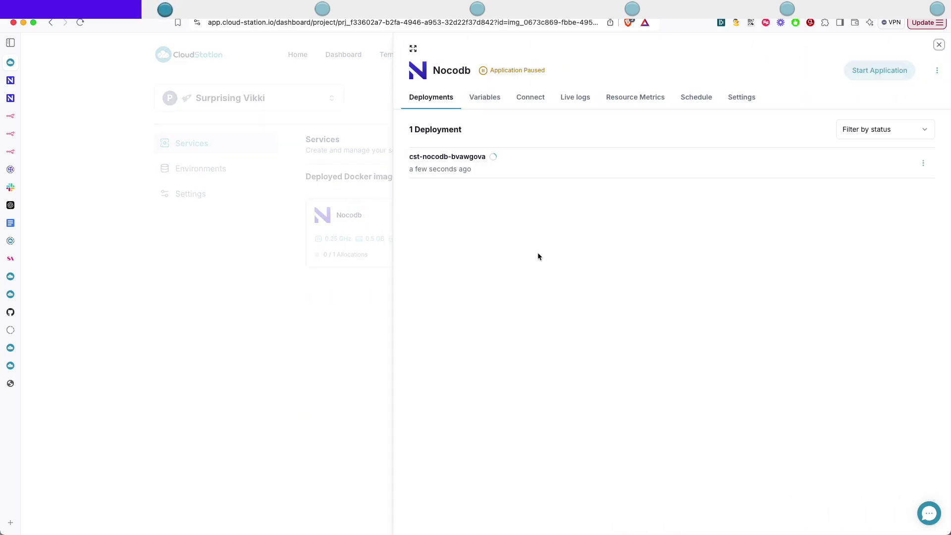
left_click(311, 292)
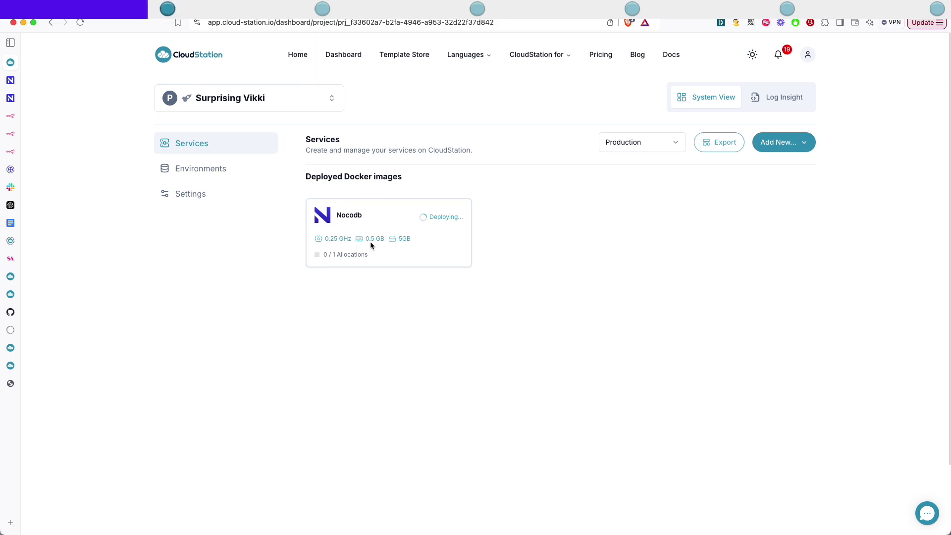
left_click(360, 217)
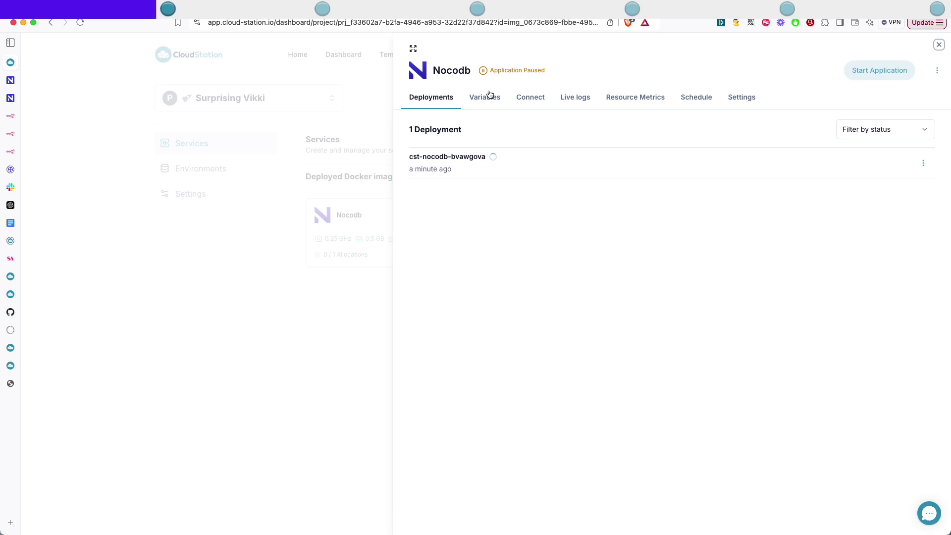
left_click(487, 98)
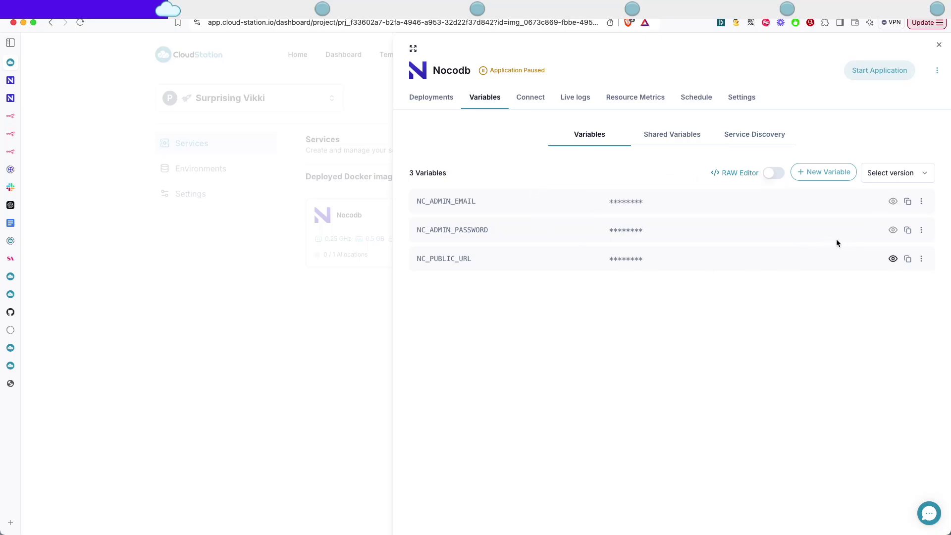
left_click(893, 201)
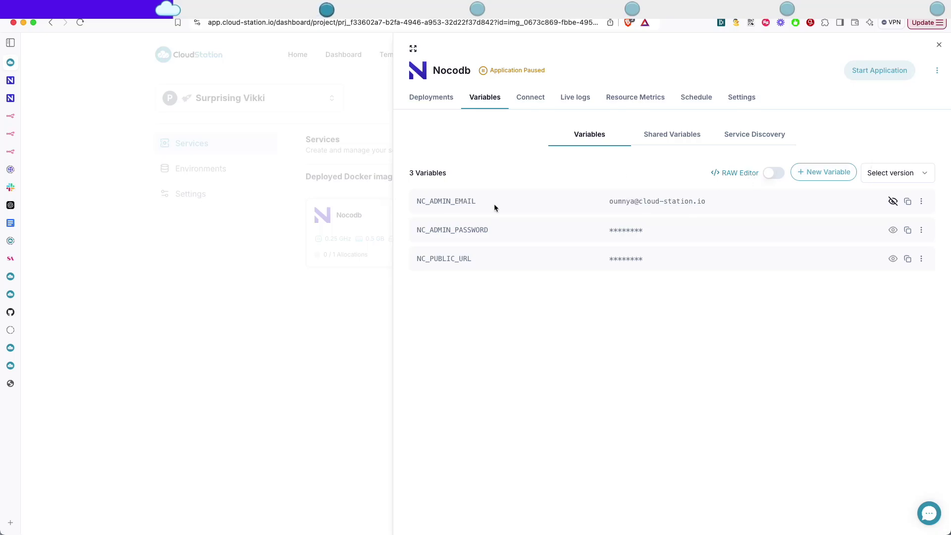
Reopen the Nocodb service and show its public cloud-station.app subdomain.
left_click(349, 215)
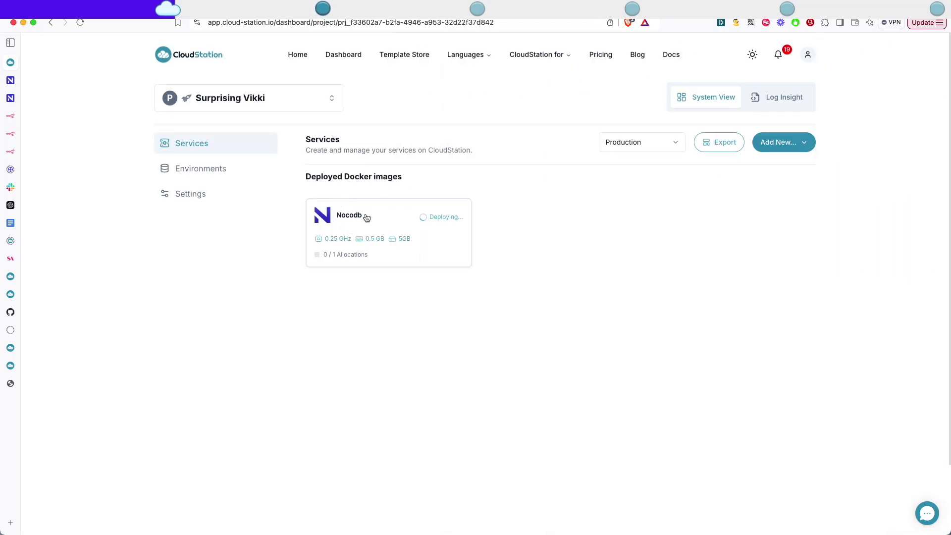
left_click(365, 214)
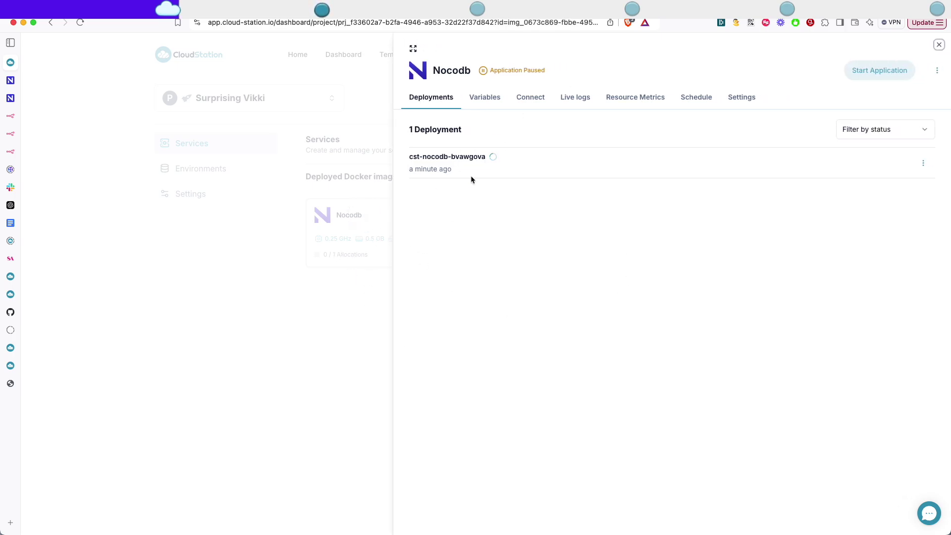
left_click(511, 102)
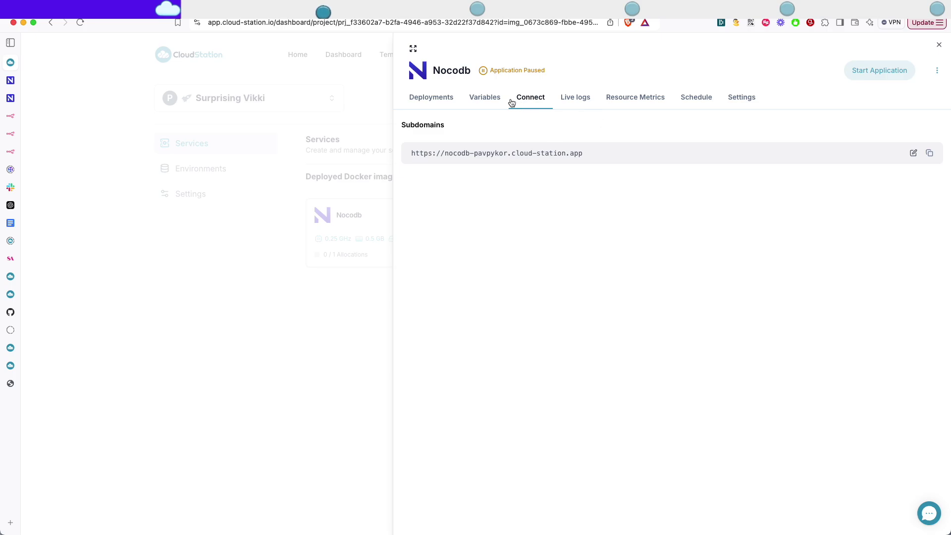
Open the NocoDB public address and copy the admin password and email from the service Variables.
left_click(511, 157)
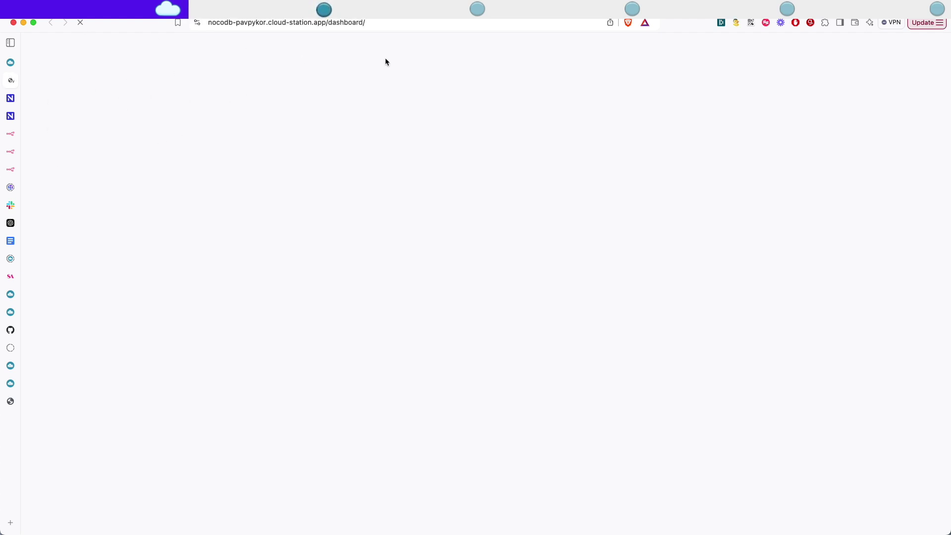
left_click(15, 63)
left_click(468, 95)
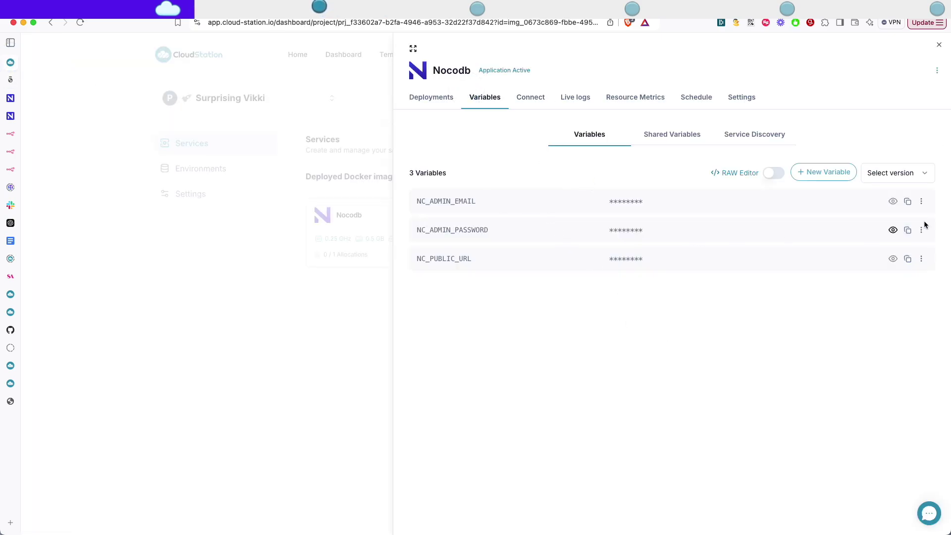
left_click(891, 231)
double_click(663, 230)
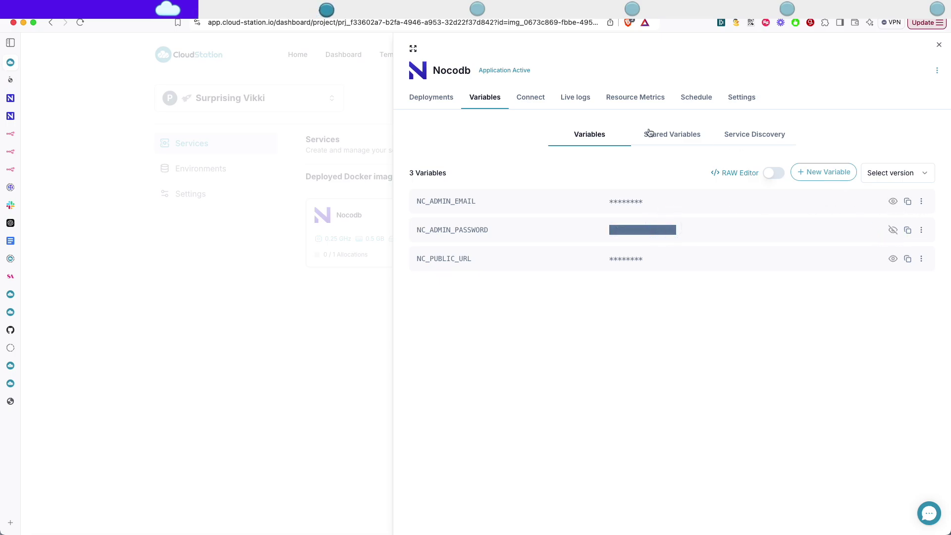
left_click(892, 201)
left_click_drag(707, 201, 594, 202)
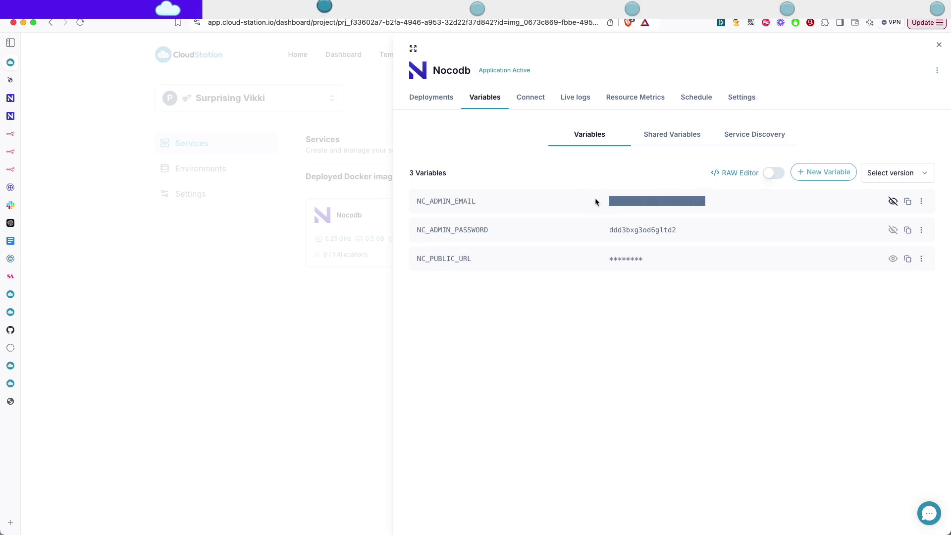
Sign in to NocoDB with the admin email and the pasted admin password.
left_click(10, 81)
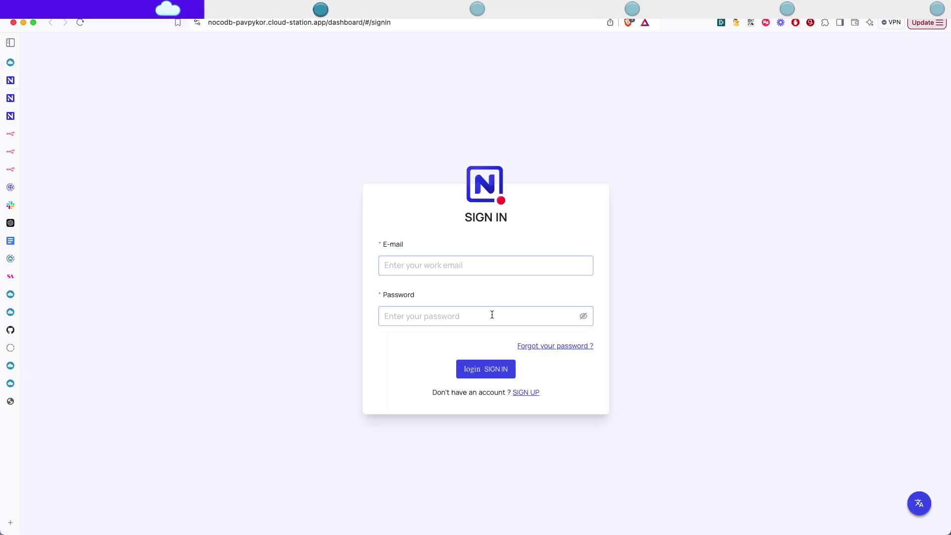
left_click(430, 264)
left_click(409, 316)
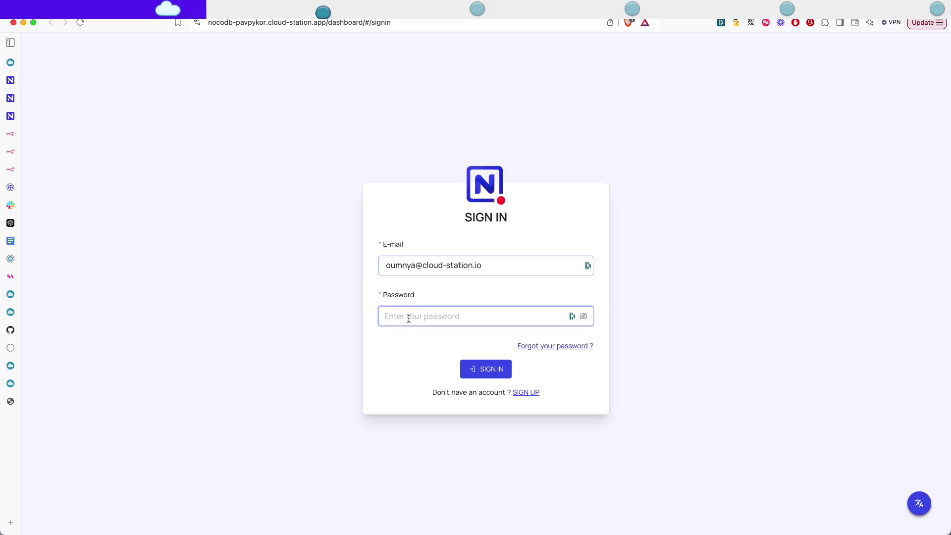
key("super+v")
key("Return")
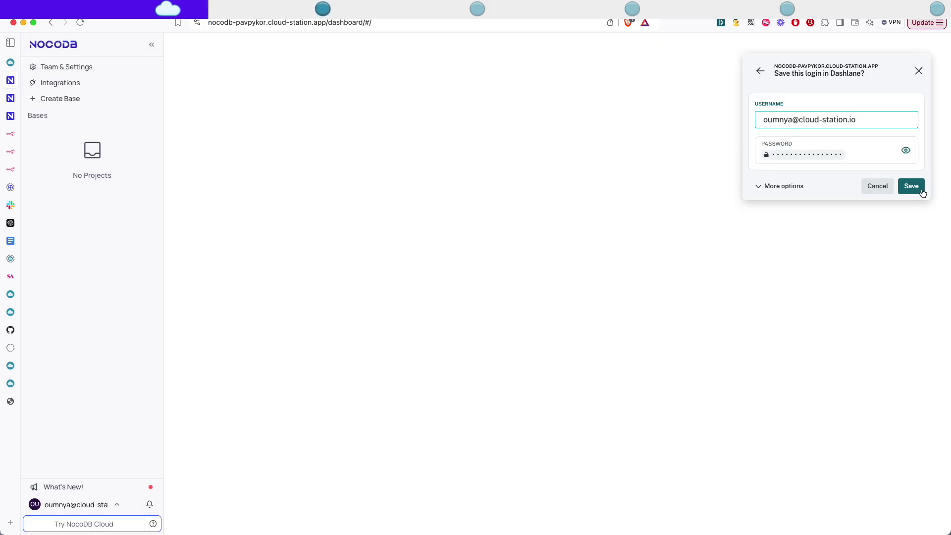
Save the NocoDB admin login in the Dashlane password manager.
left_click(919, 191)
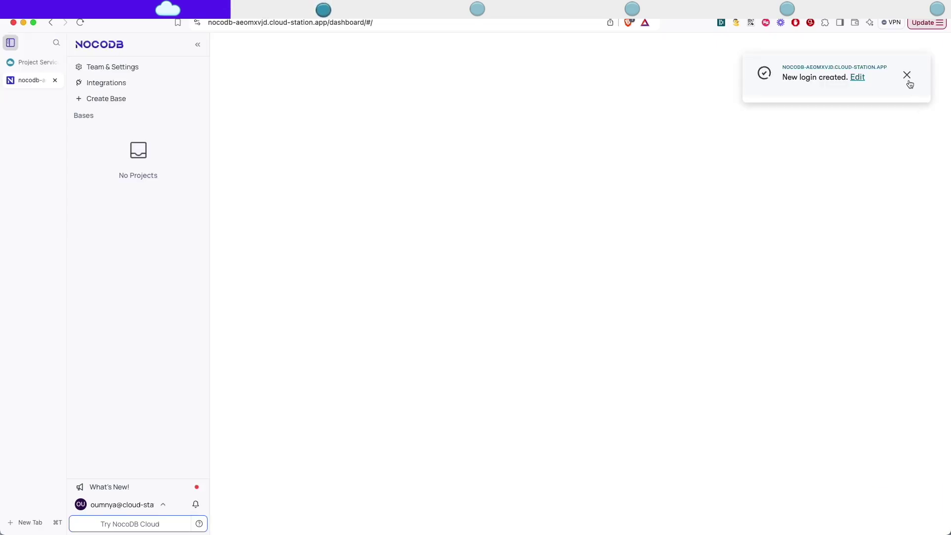
Create a base named Forms containing a new table named Contact.
left_click(906, 75)
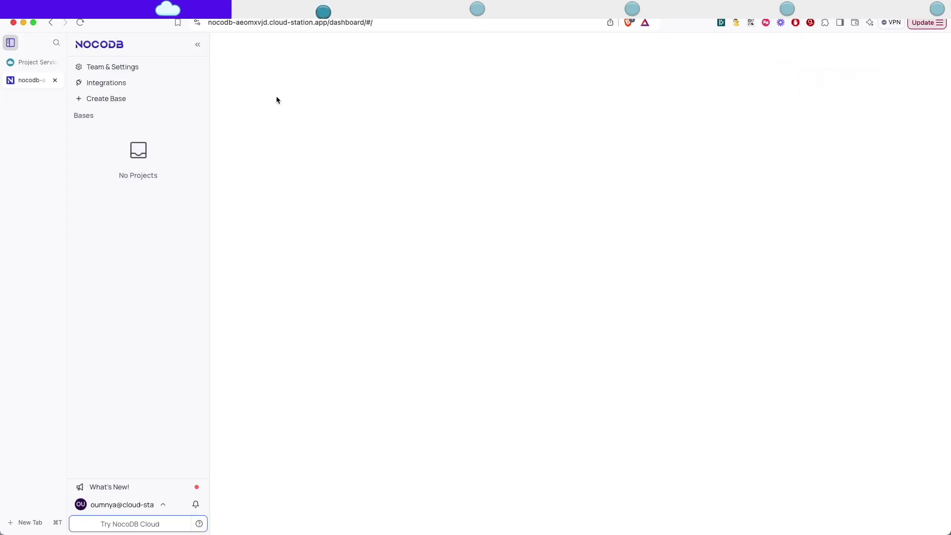
left_click(104, 101)
type("Forms")
left_click(583, 310)
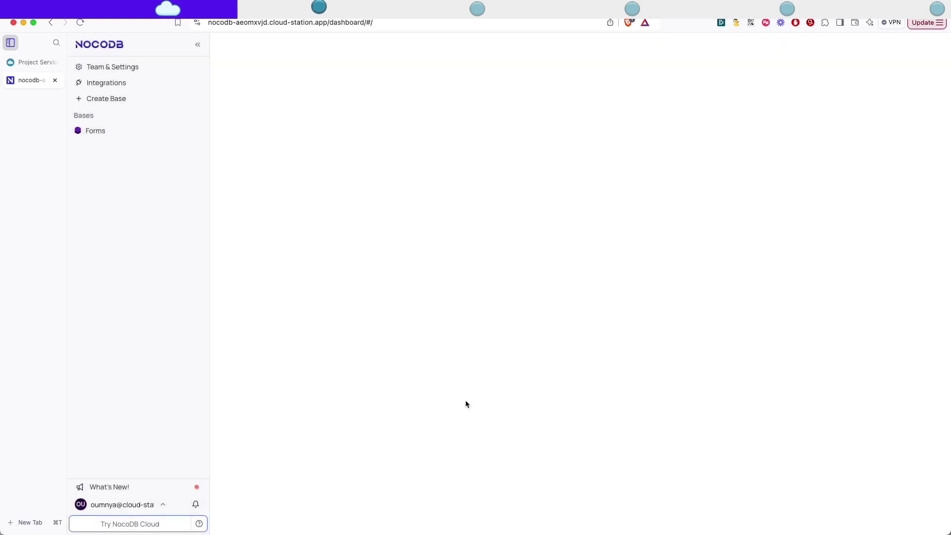
left_click(273, 119)
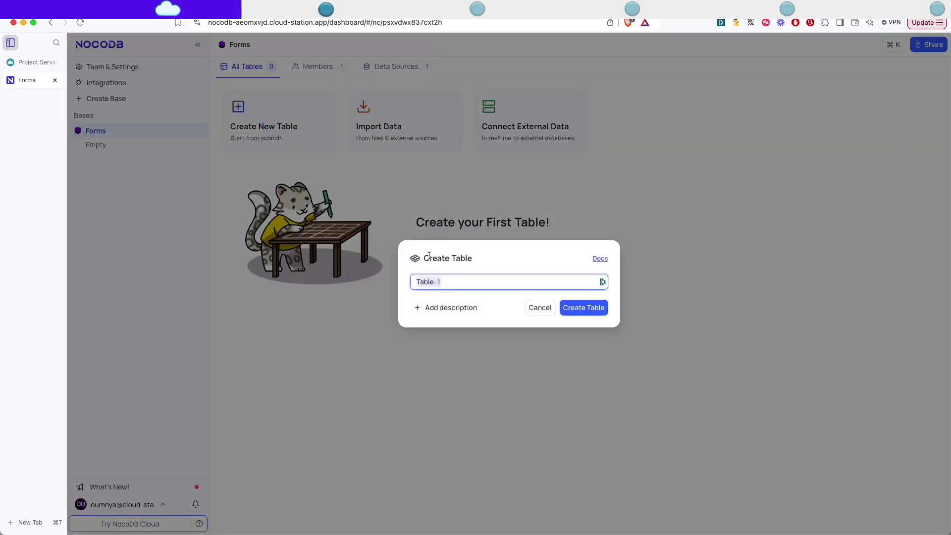
type("Contac")
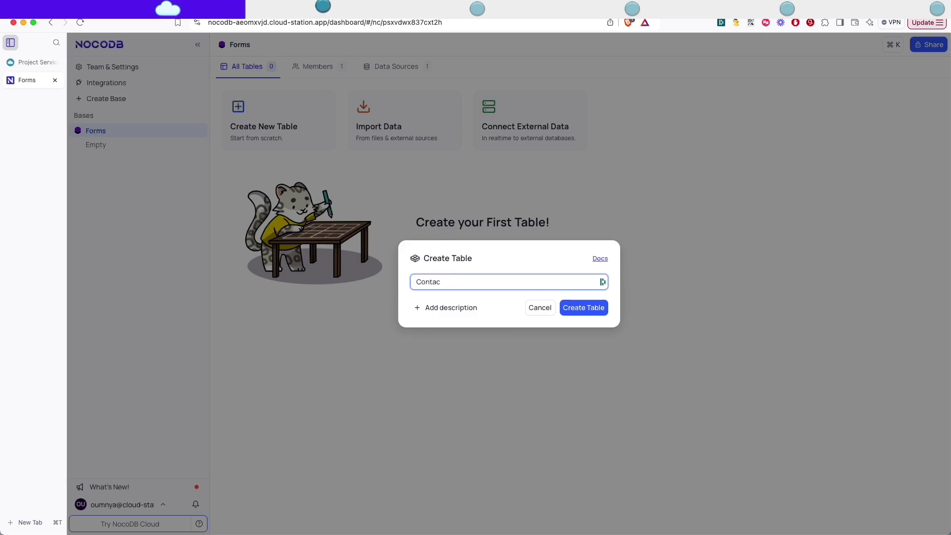
type("ts")
key("BackSpace")
left_click(574, 309)
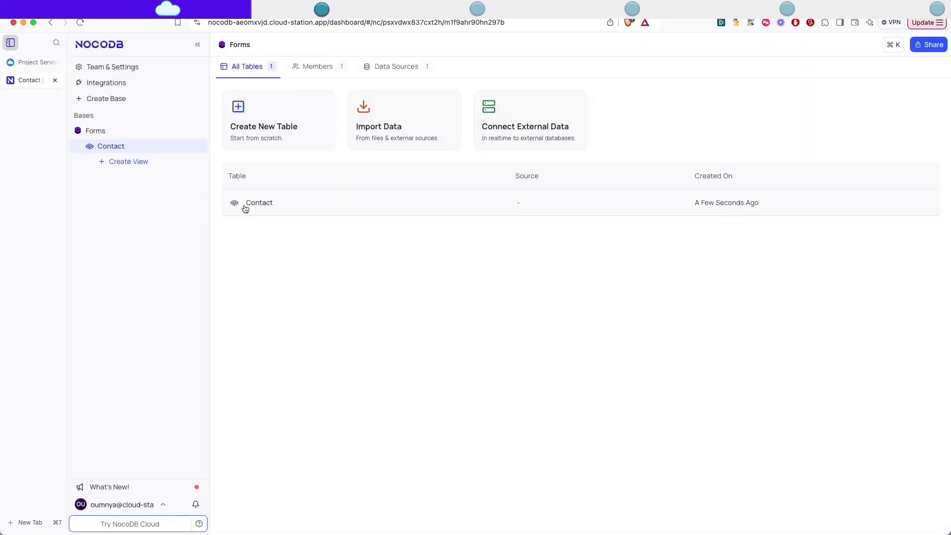
Rename the Contact table's default Title field to Name.
left_click(261, 203)
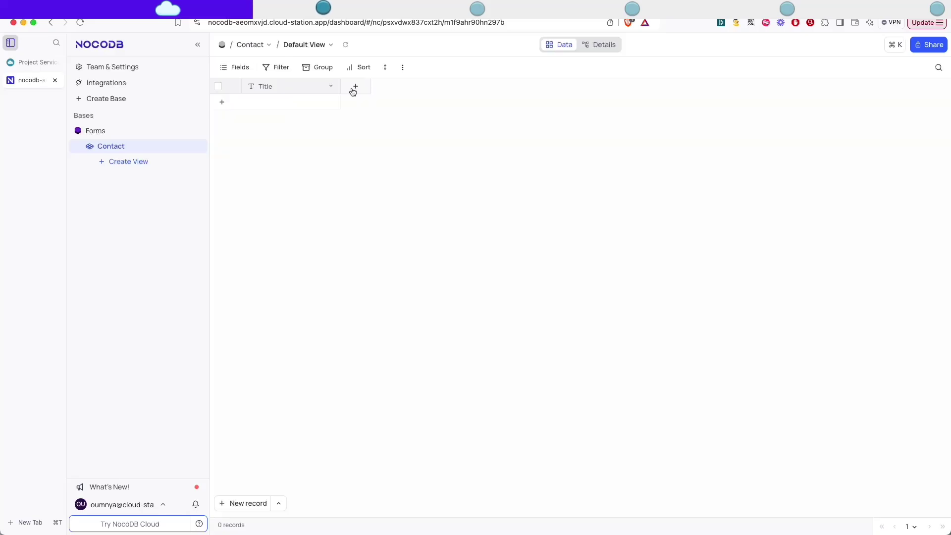
left_click(331, 86)
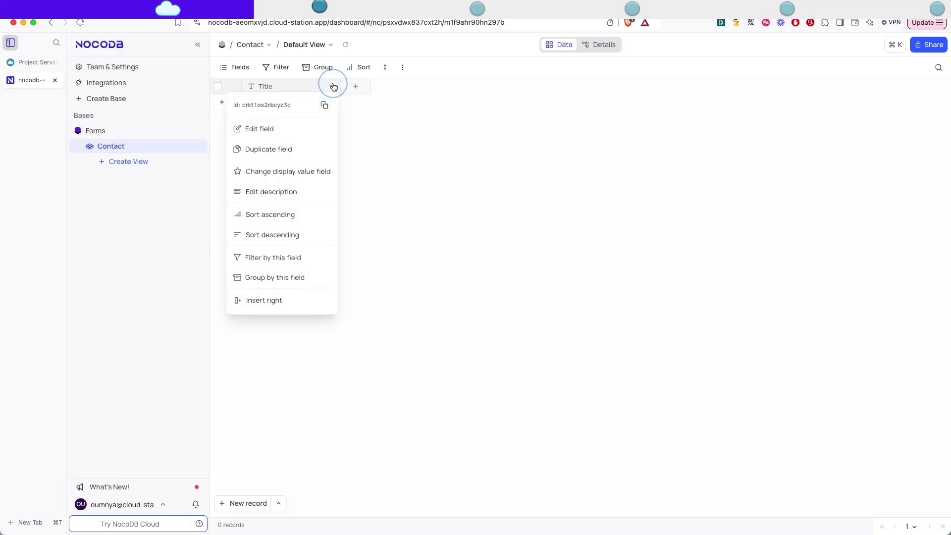
left_click(269, 129)
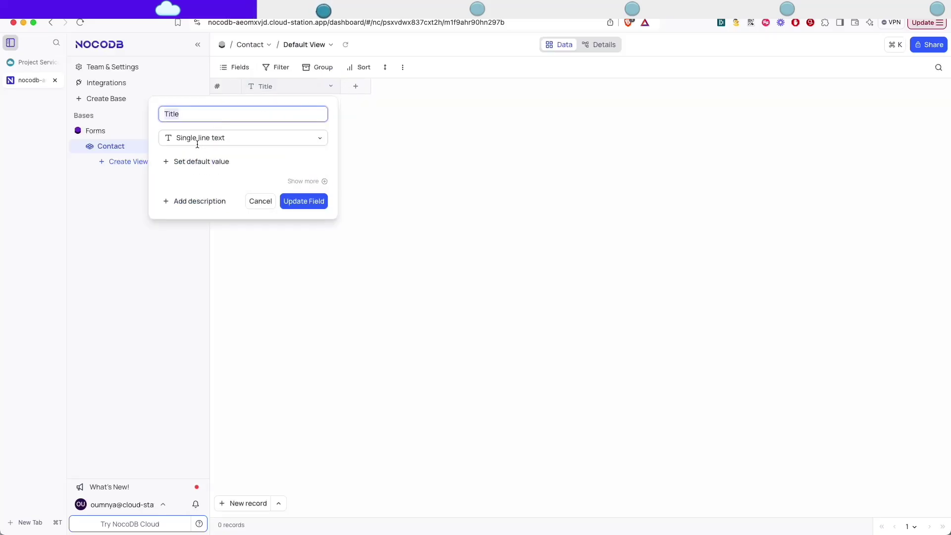
type("Name")
key("Return")
left_click(356, 87)
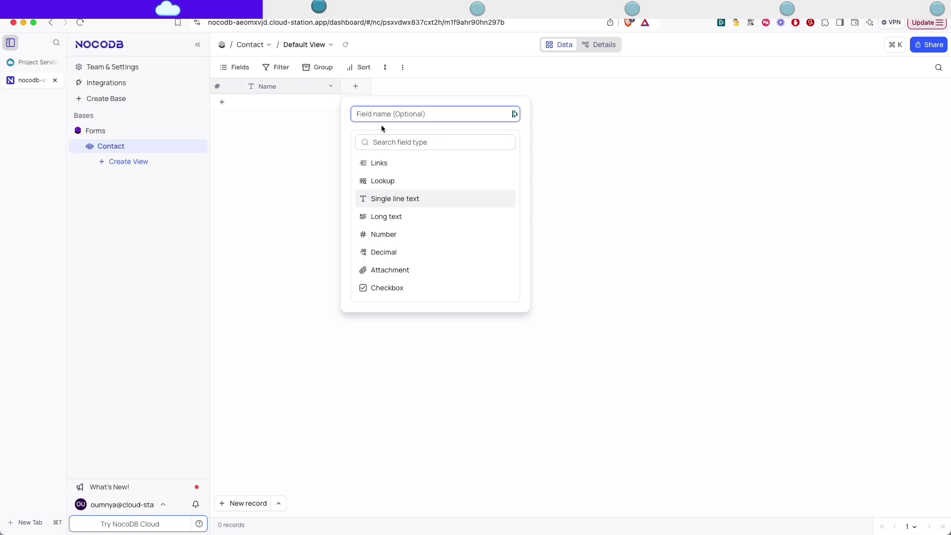
Add an Email field to Contact that accepts only valid email addresses.
type("Email")
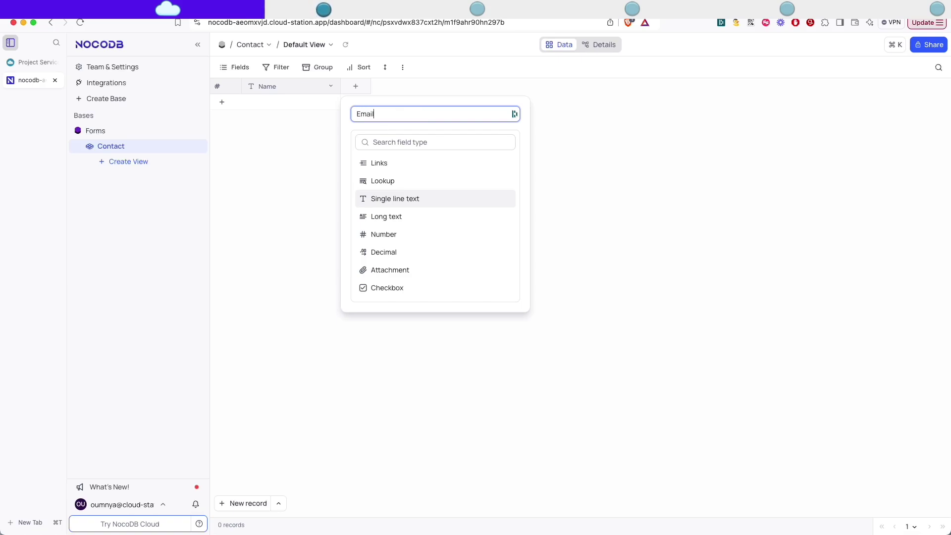
scroll(446, 189, "down", 5)
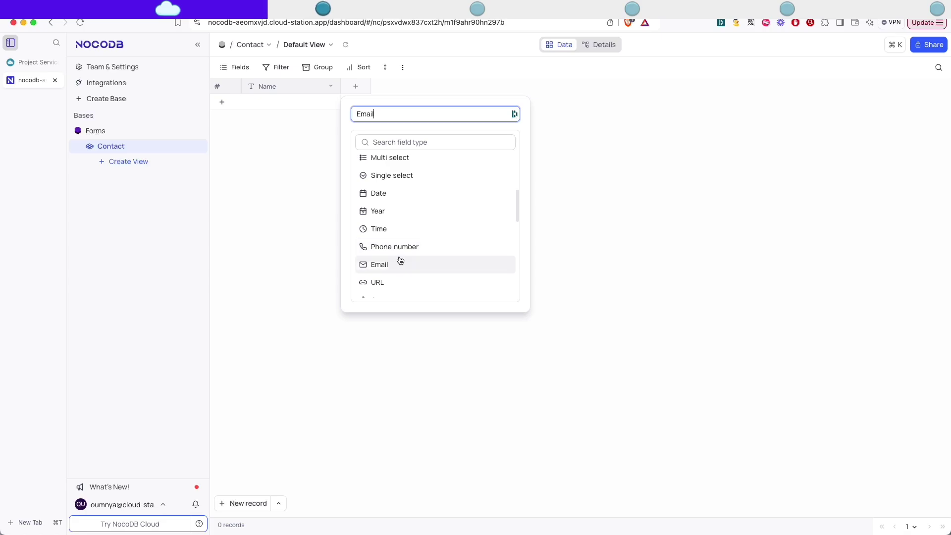
left_click(399, 263)
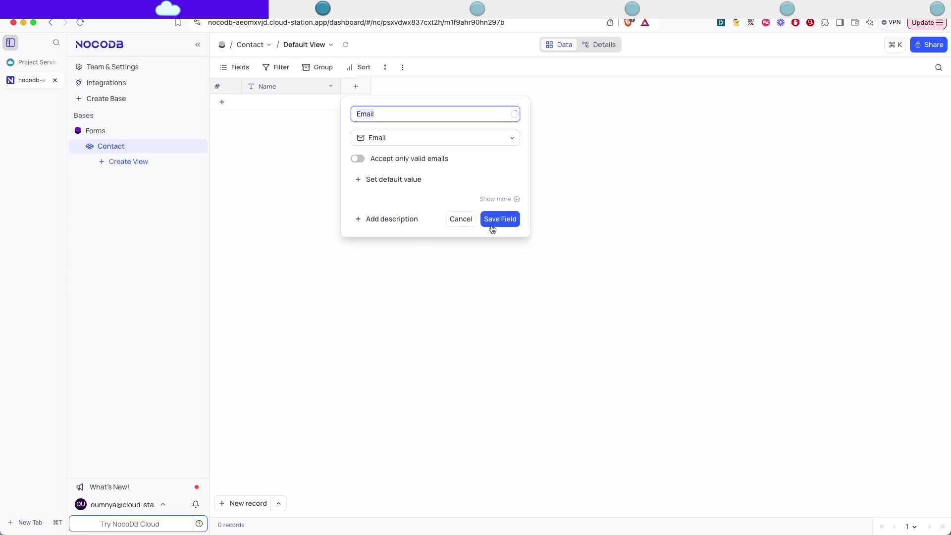
left_click(483, 221)
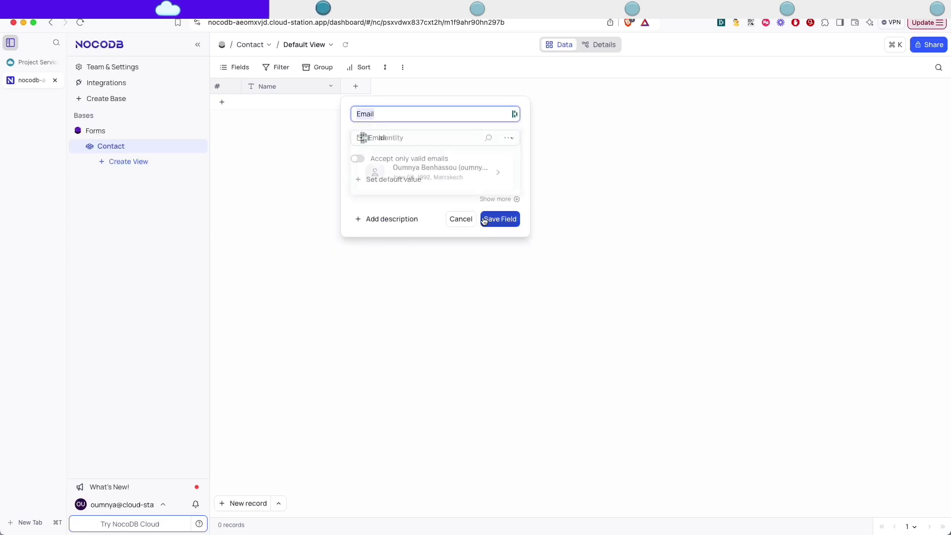
left_click(507, 138)
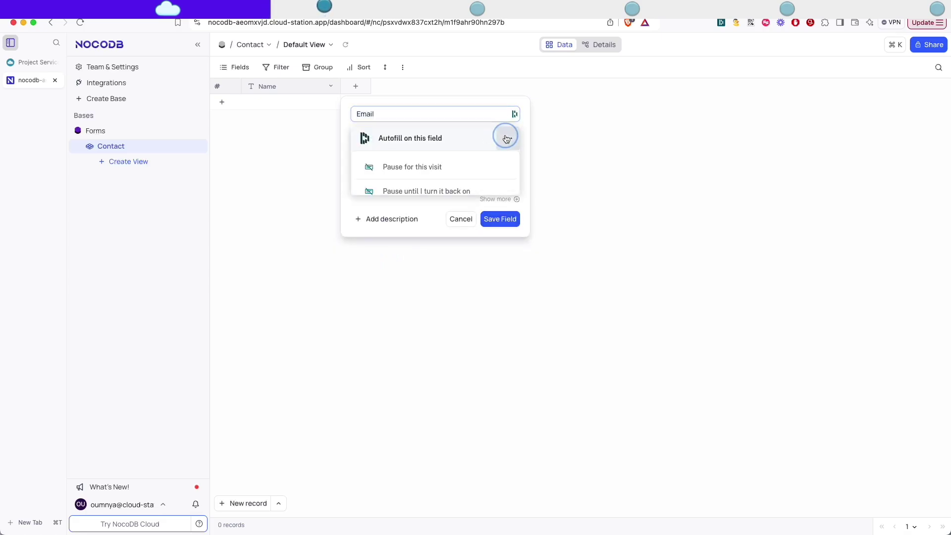
left_click(480, 168)
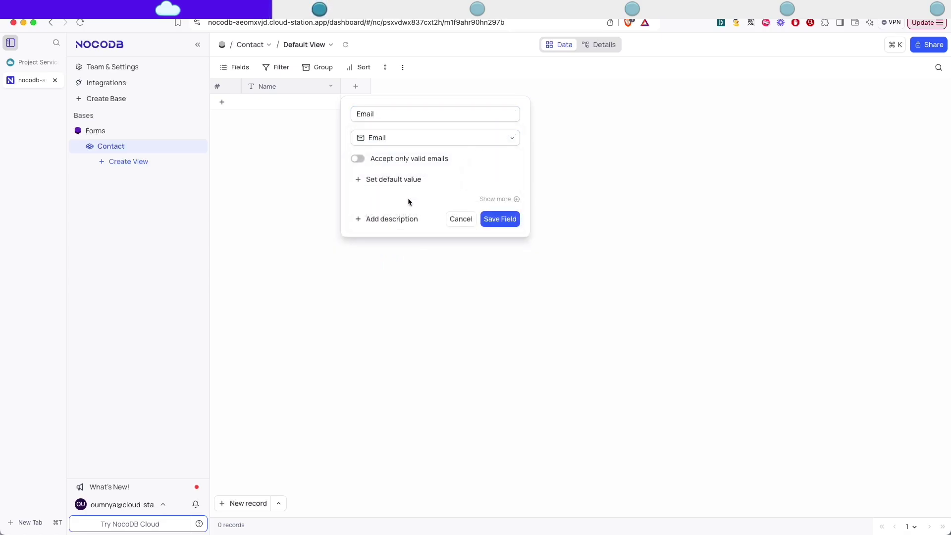
left_click(357, 159)
left_click(499, 219)
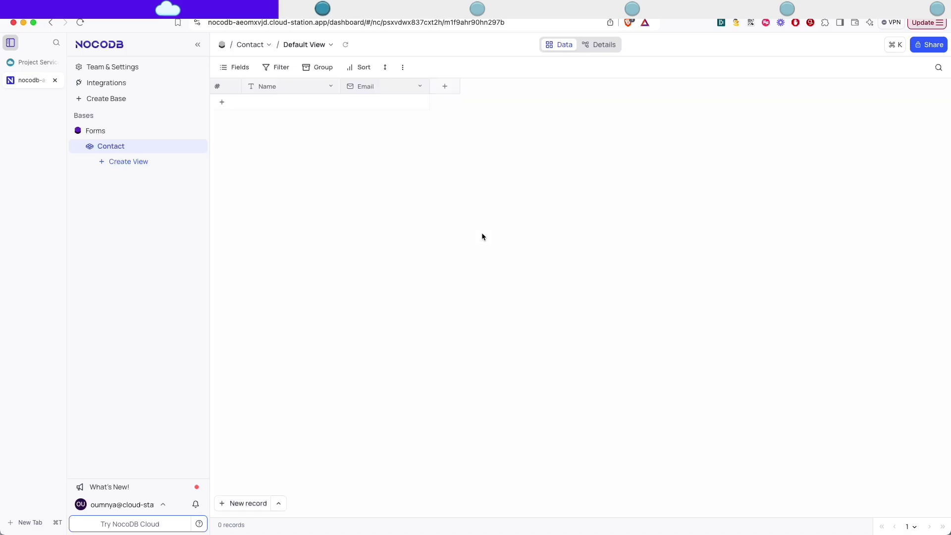
Add a Website URL field that accepts only valid URLs.
left_click(445, 88)
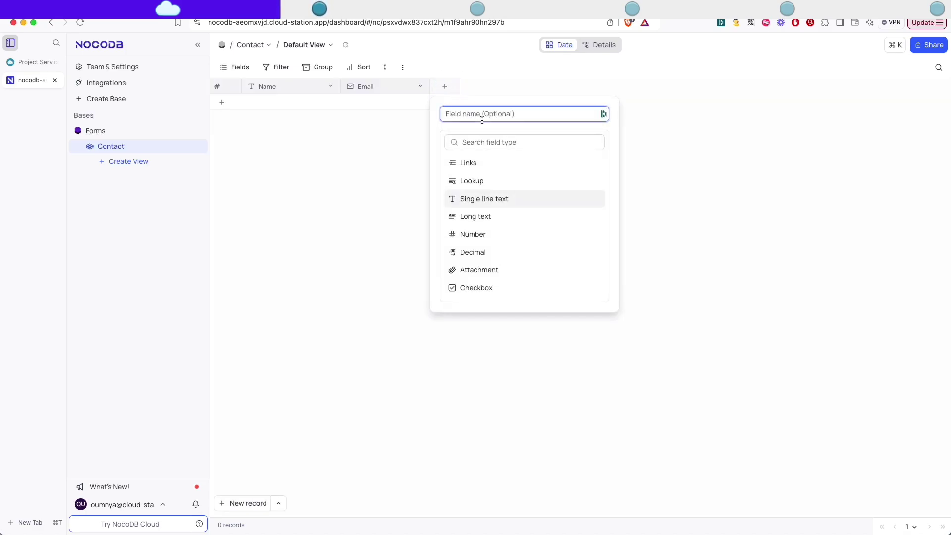
type("Website")
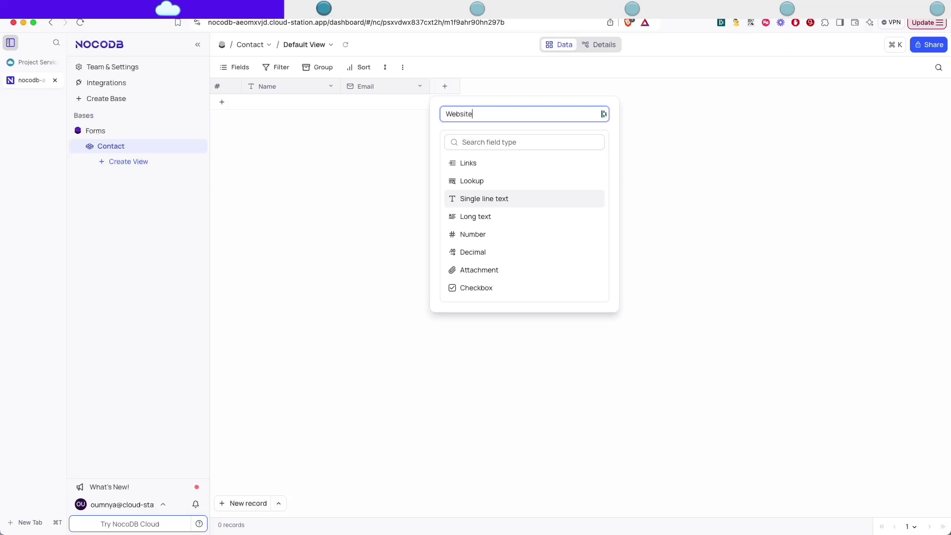
scroll(490, 215, "down", 5)
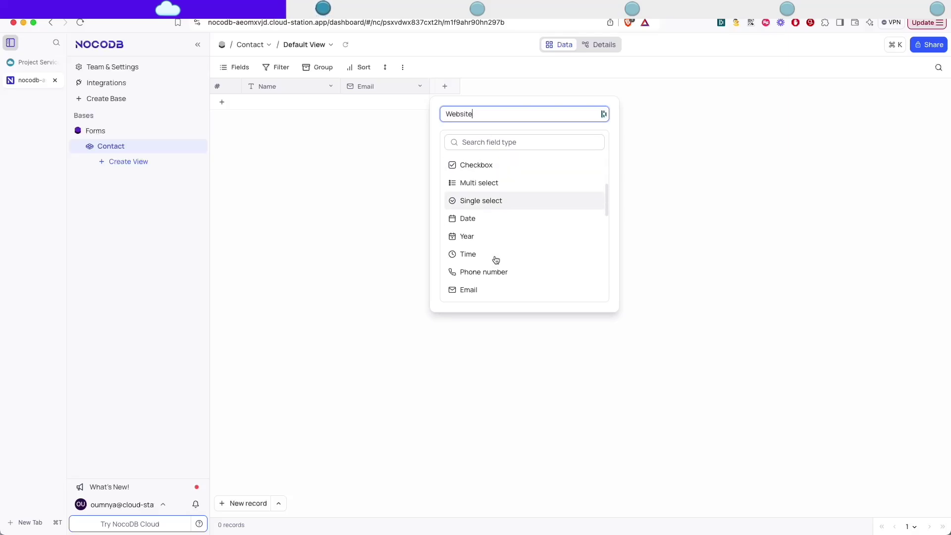
scroll(494, 259, "down", 4)
left_click(471, 225)
left_click(599, 139)
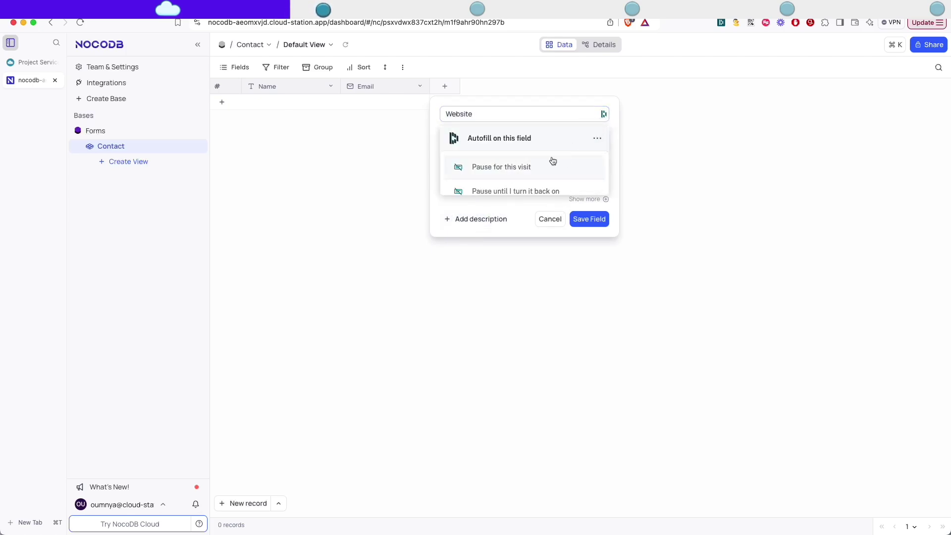
left_click(513, 168)
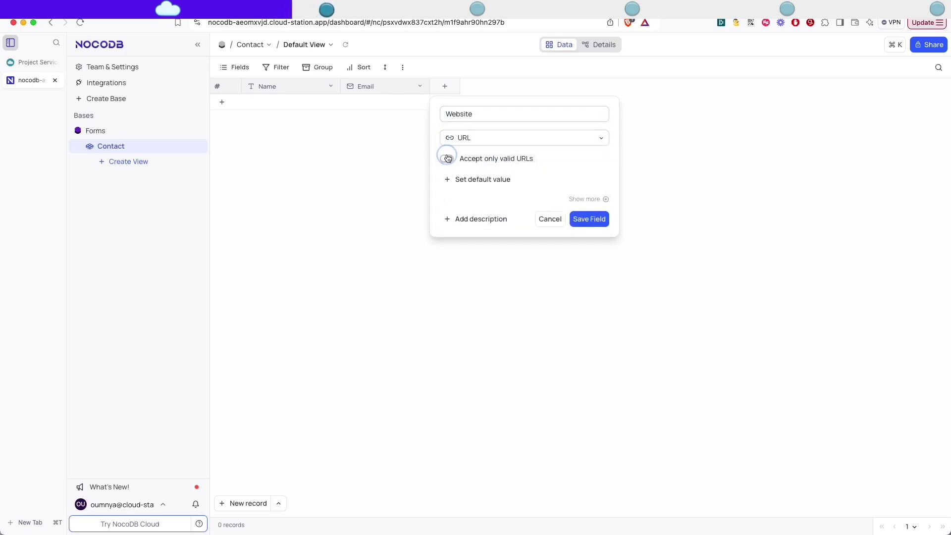
left_click(447, 158)
left_click(592, 219)
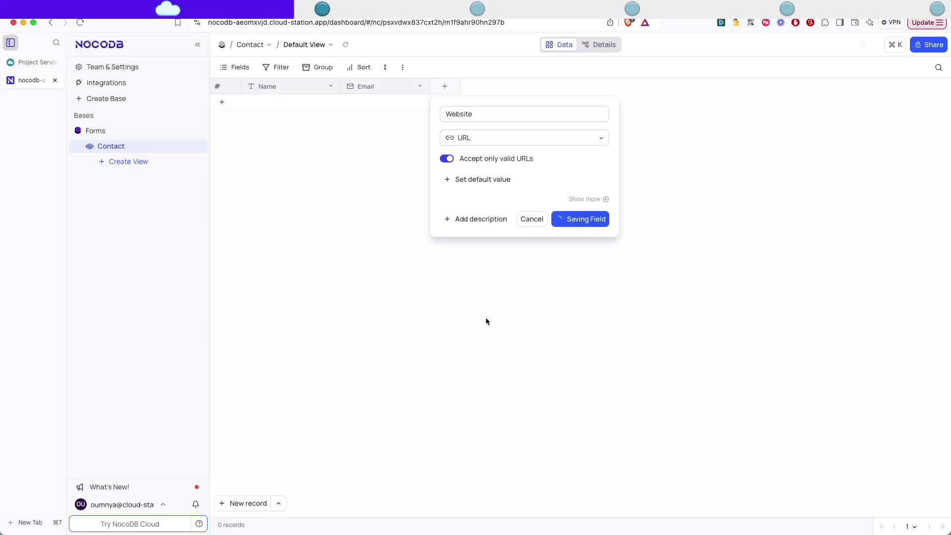
Add a Message long-text field with rich text enabled.
left_click(533, 87)
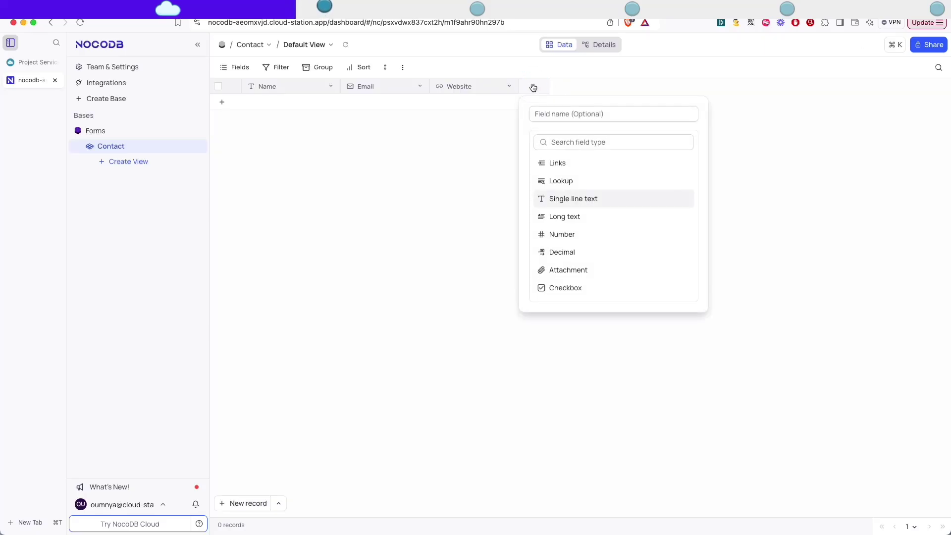
left_click(564, 115)
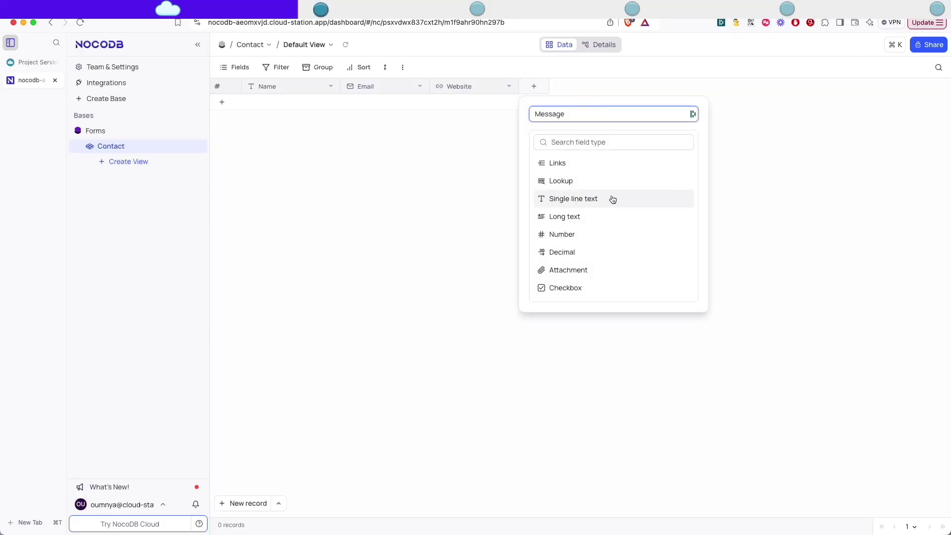
left_click(569, 216)
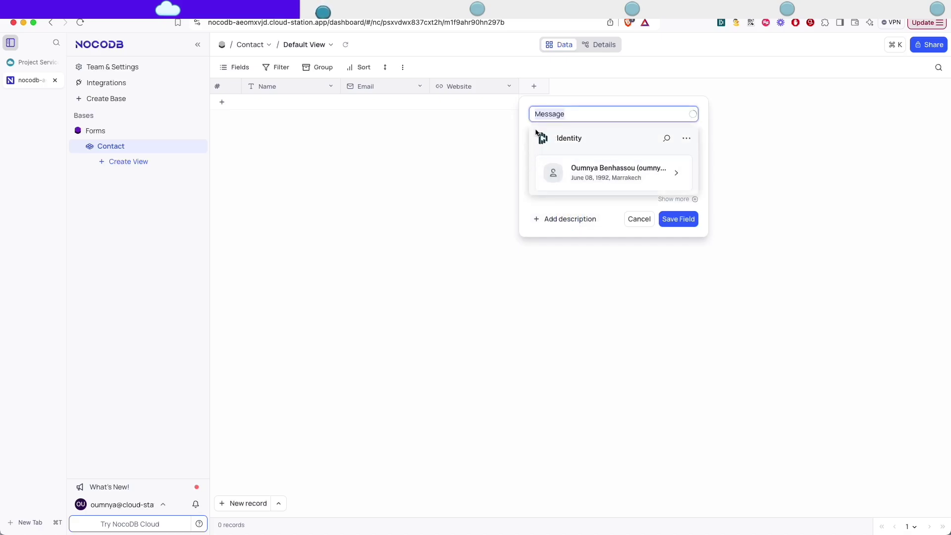
left_click(522, 133)
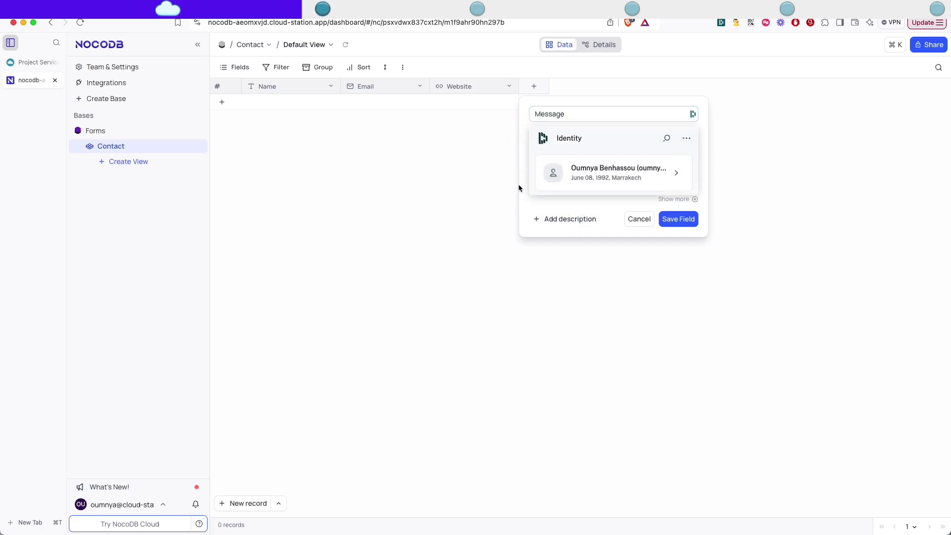
left_click(686, 139)
left_click(617, 168)
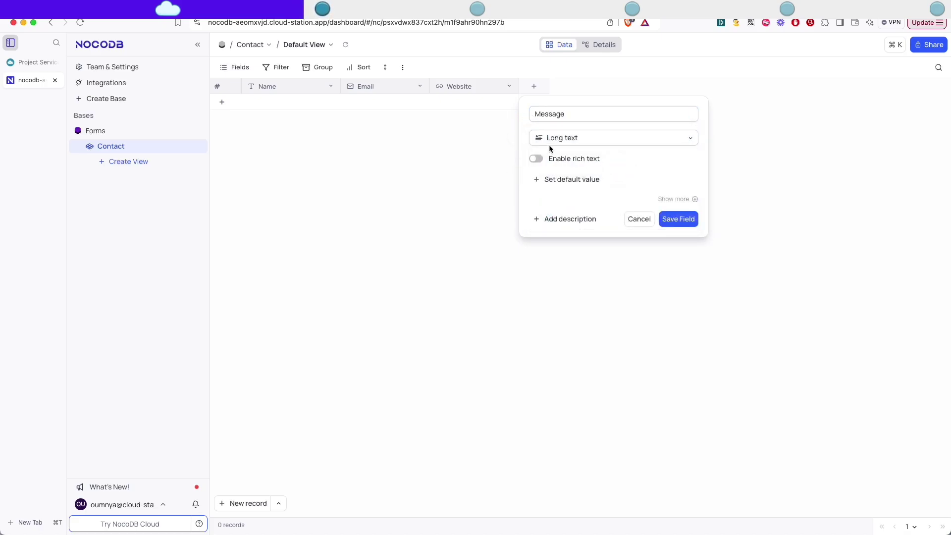
left_click(535, 158)
left_click(679, 219)
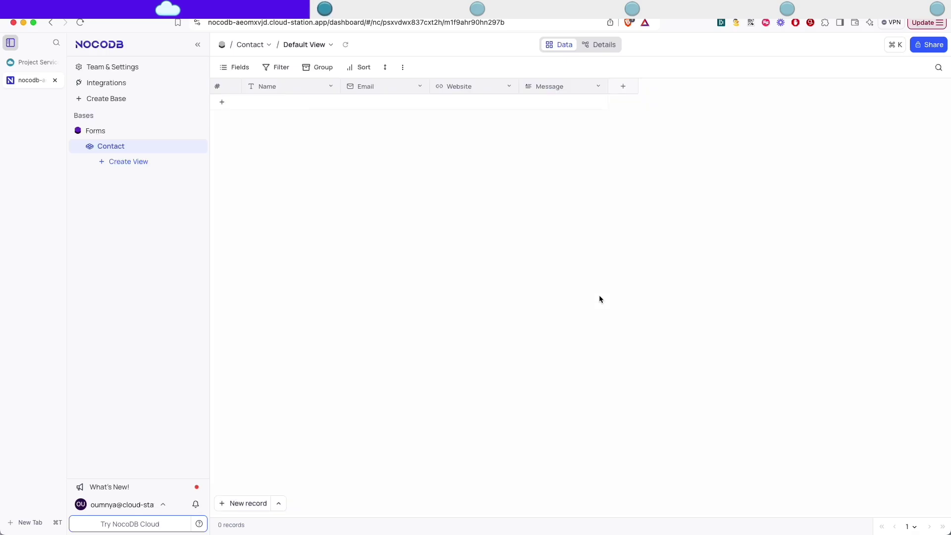
Add a Phone number field that accepts only valid phone numbers.
key("alt+c")
type("Phone")
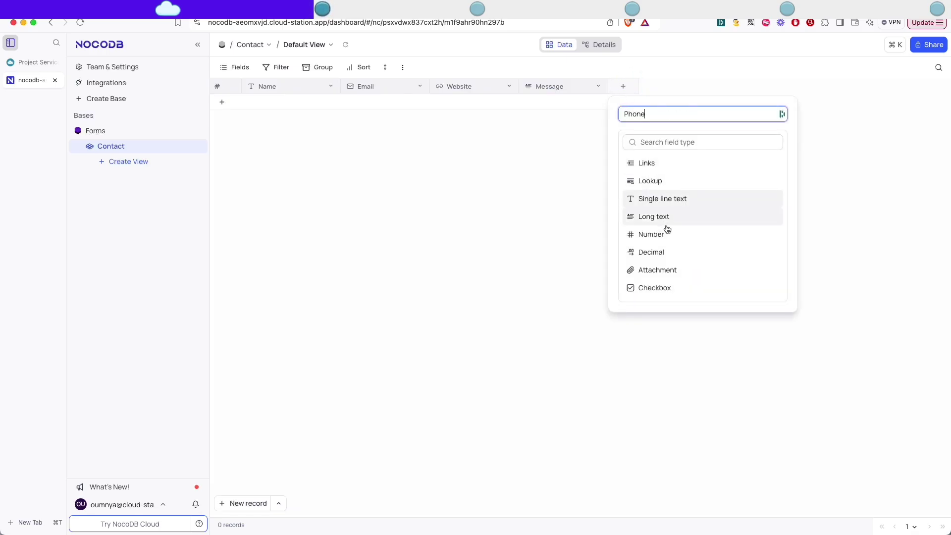
scroll(667, 229, "down", 5)
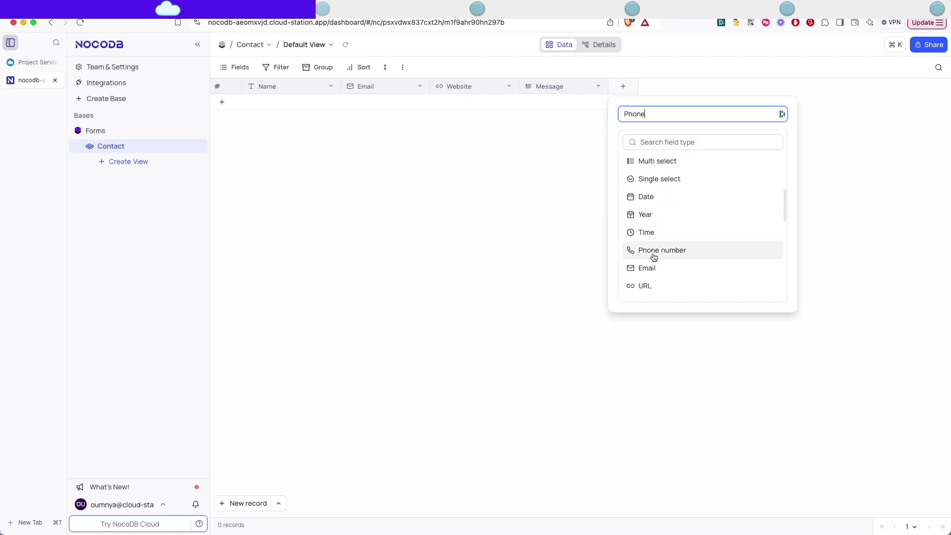
left_click(652, 251)
left_click(656, 113)
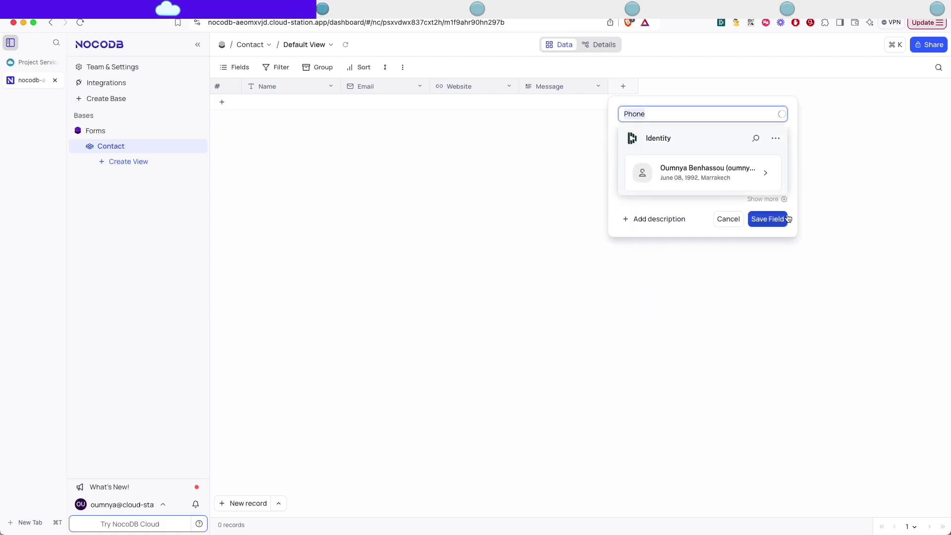
left_click(782, 142)
left_click(739, 166)
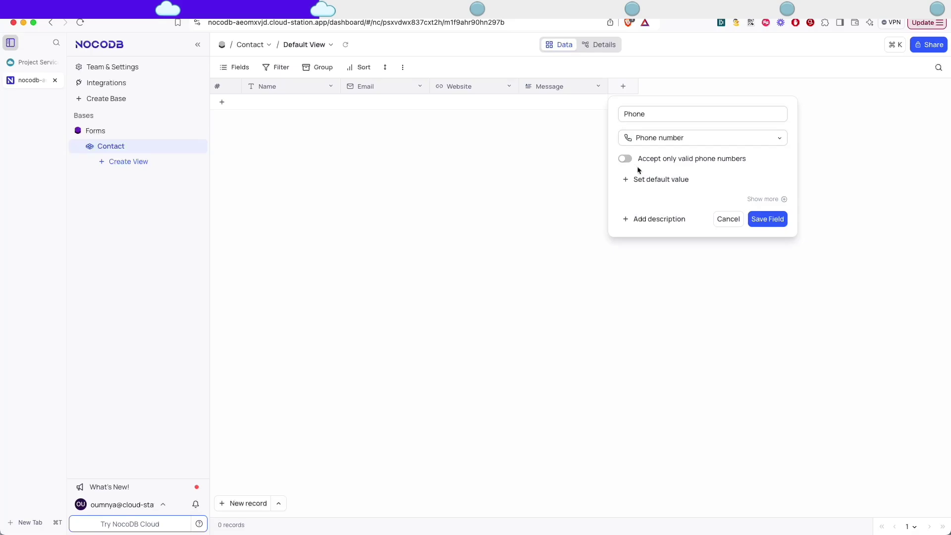
left_click(625, 158)
left_click(765, 220)
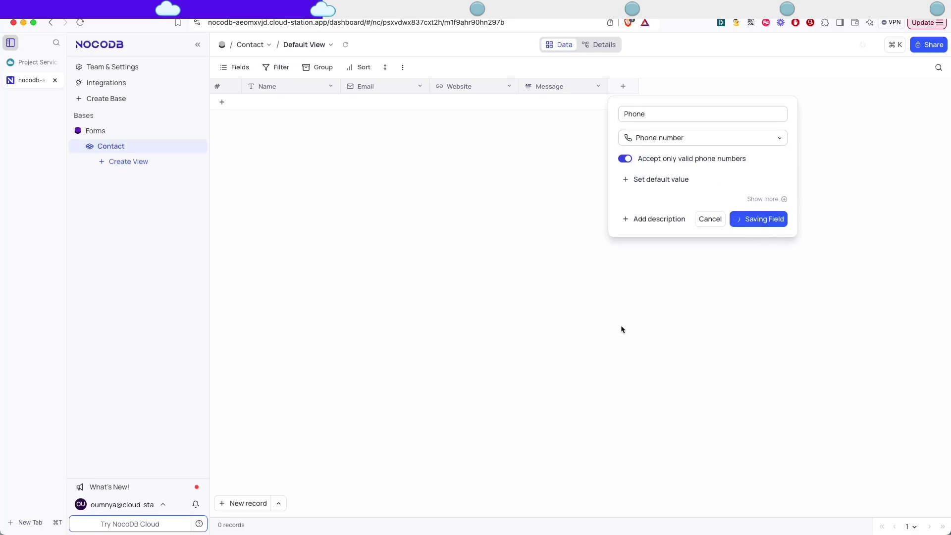
left_click(710, 87)
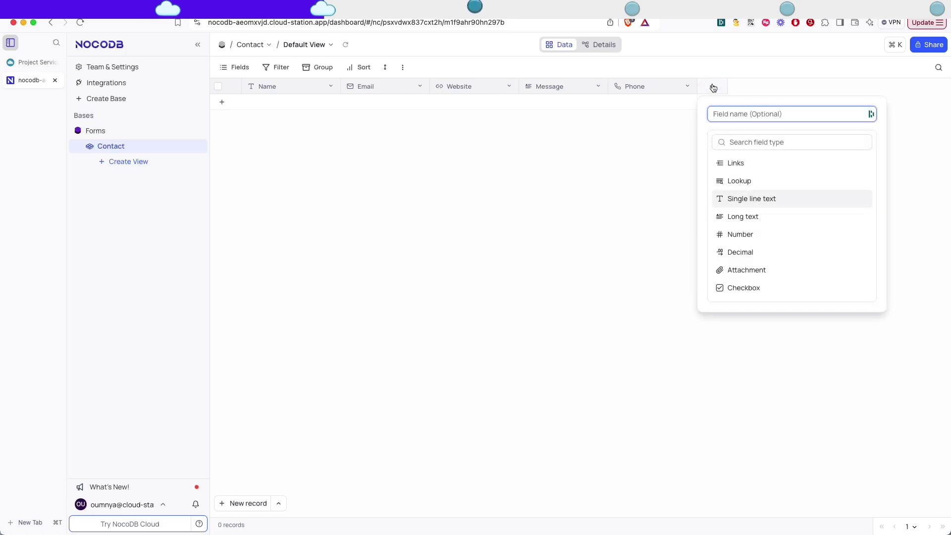
left_click(646, 49)
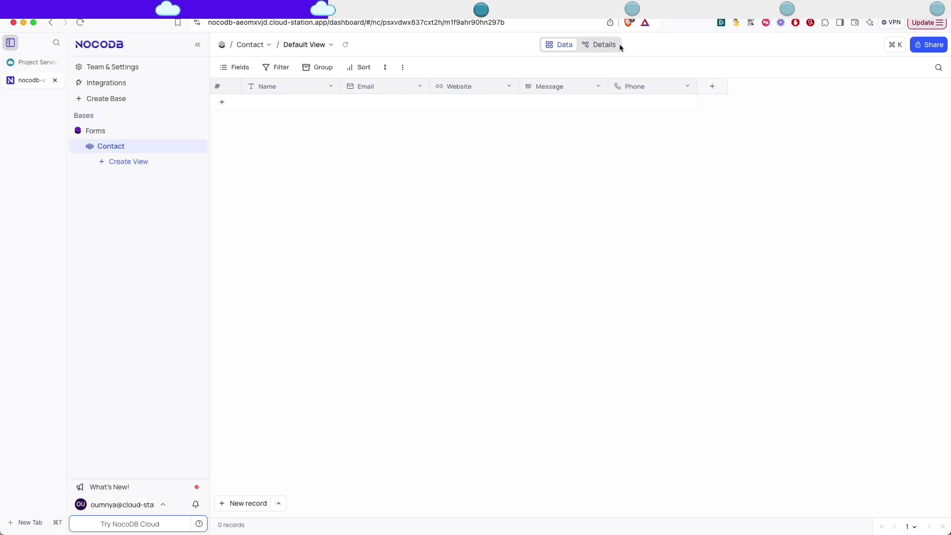
From Details > Fields, add a new single-select field named Status.
left_click(597, 45)
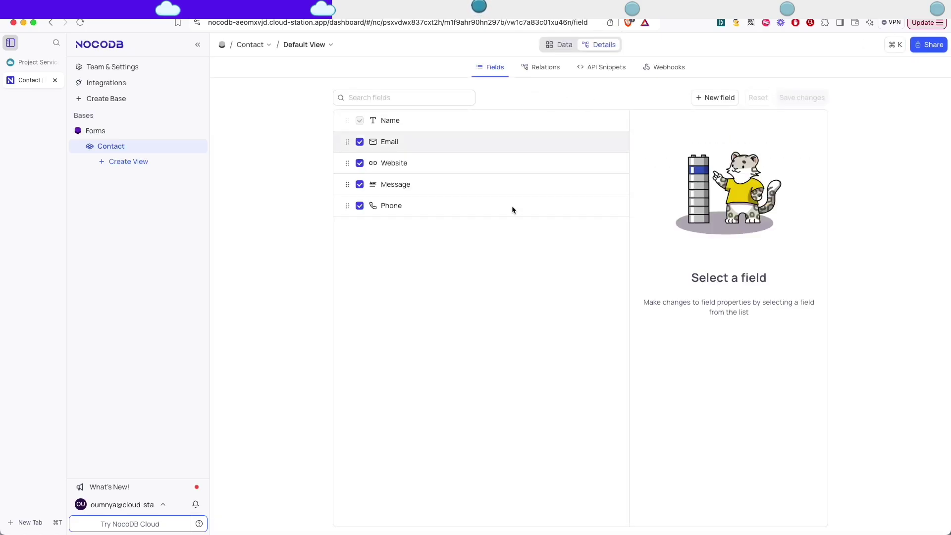
left_click(718, 98)
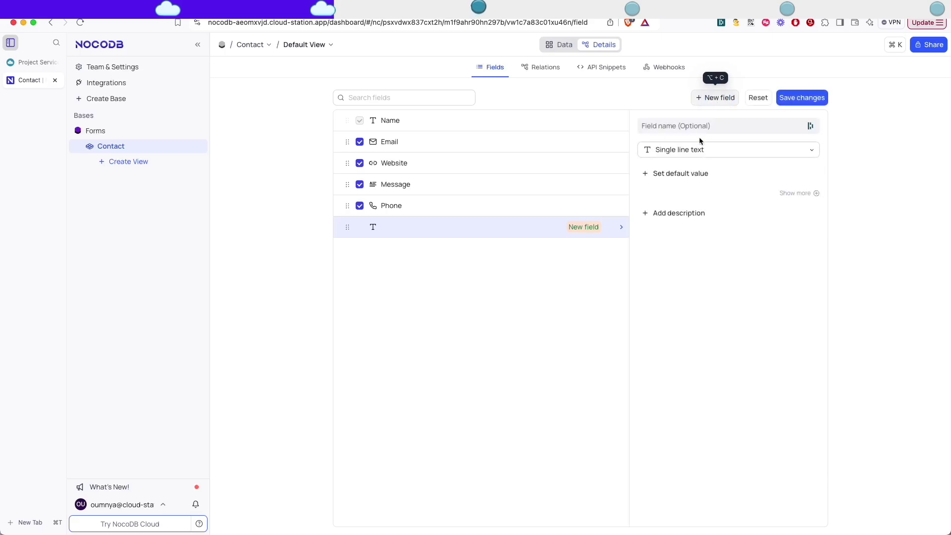
left_click(726, 126)
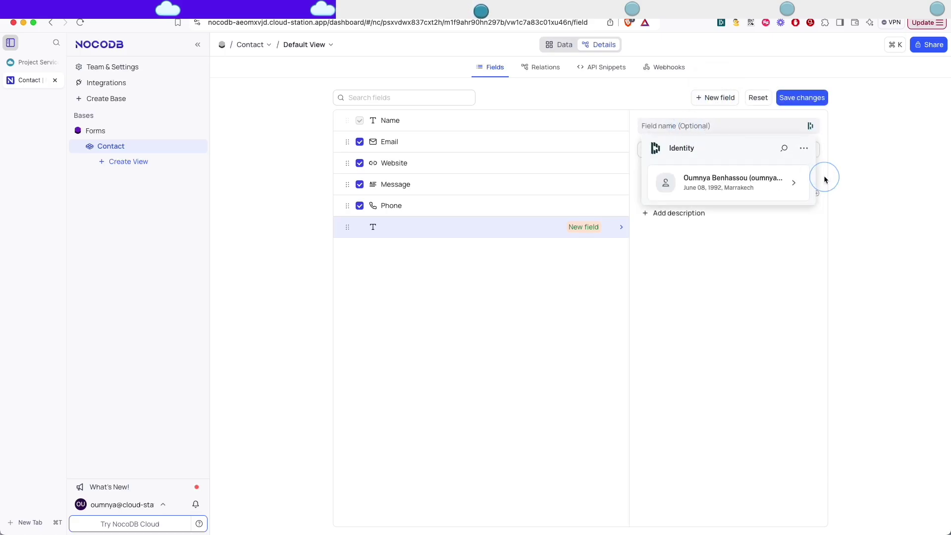
left_click(804, 148)
left_click(748, 180)
left_click(706, 128)
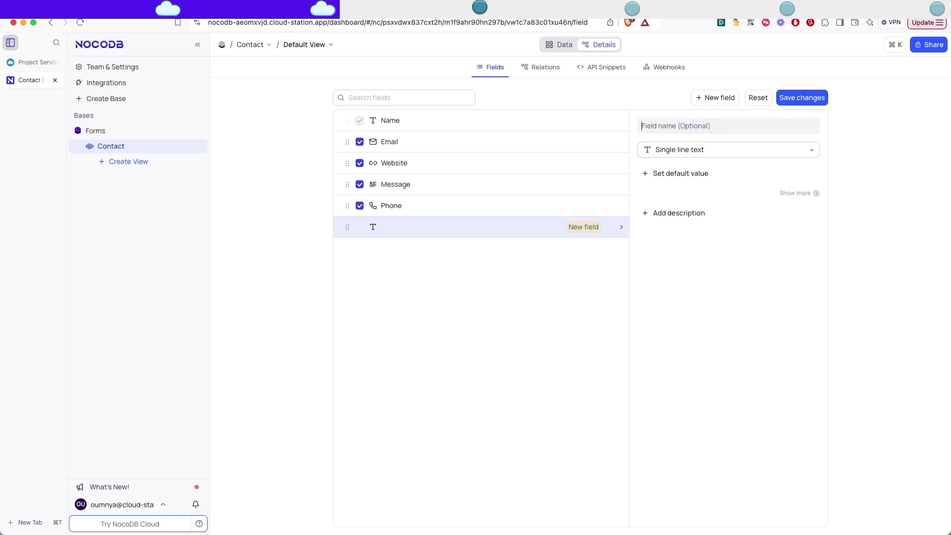
type("Status")
left_click(726, 149)
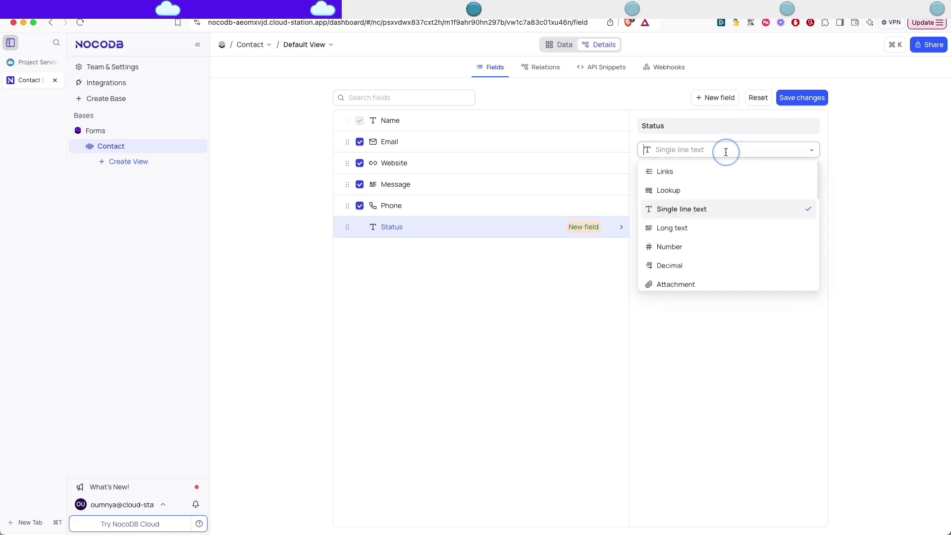
scroll(697, 236, "down", 2)
scroll(696, 238, "down", 2)
left_click(670, 253)
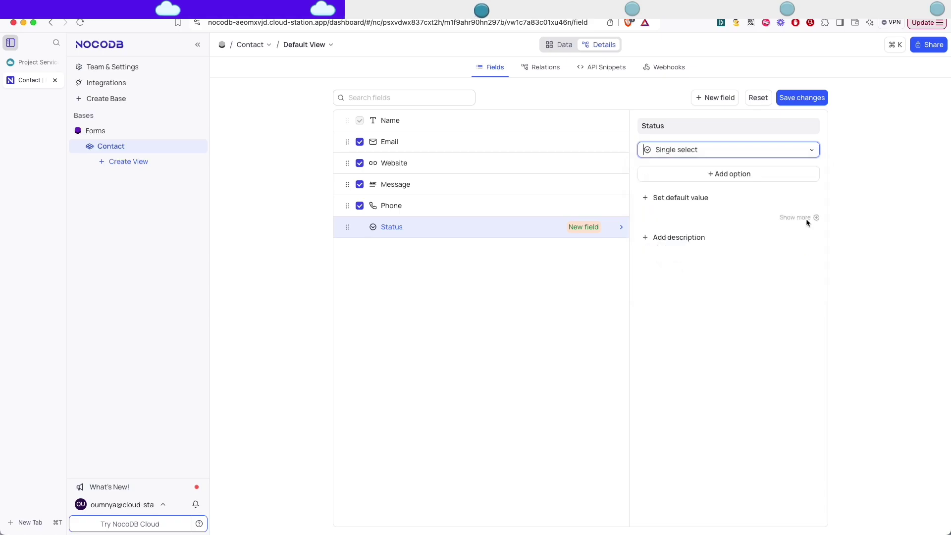
Give Status the options New, Contacted, Meeting Scheduled, Not Interested, Converted, default New, and save.
left_click(708, 176)
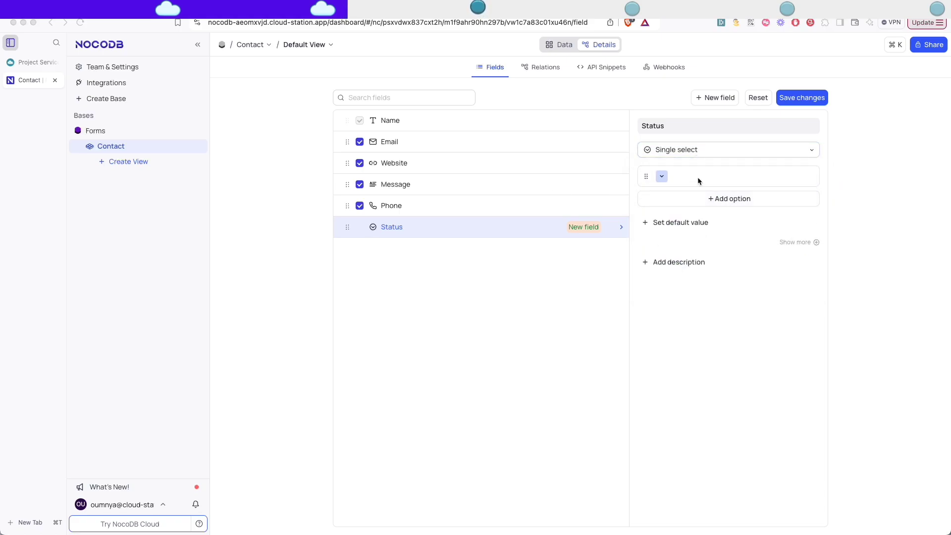
left_click(697, 179)
type("New")
left_click(739, 198)
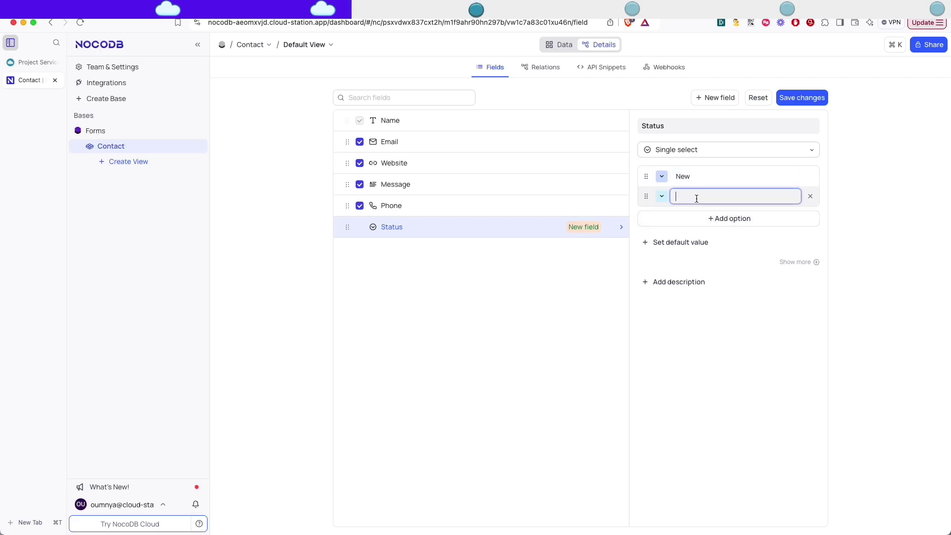
type("Contacted")
left_click(687, 215)
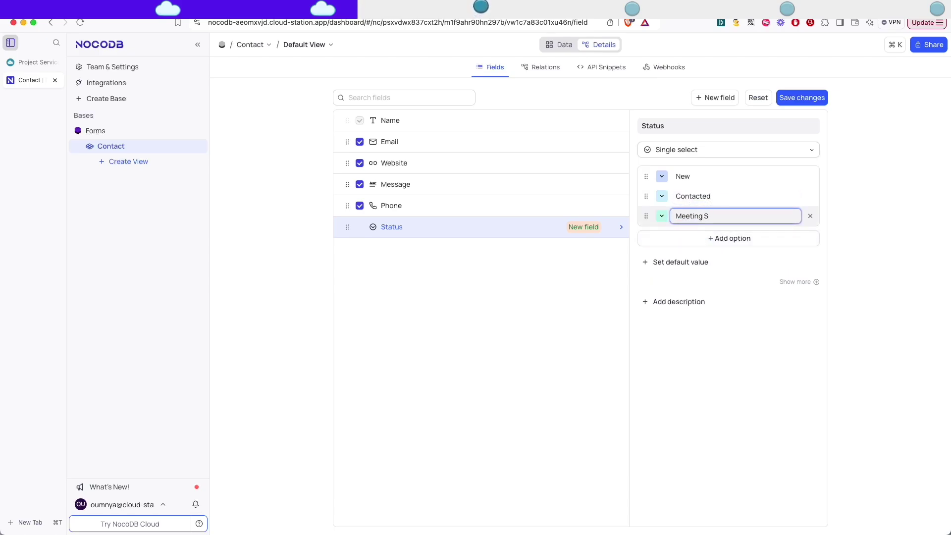
type("Meeting Scheduled")
left_click(723, 238)
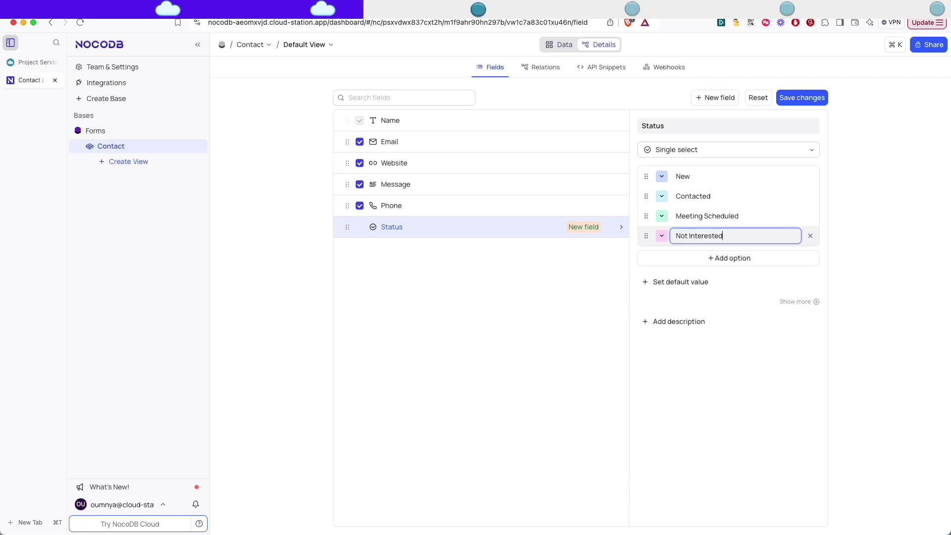
left_click(707, 257)
type("Converted")
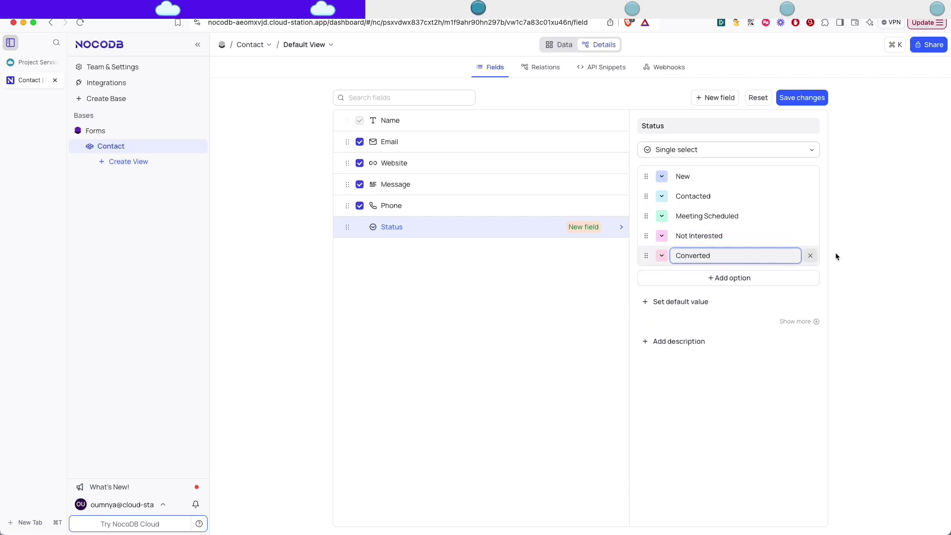
left_click(734, 313)
left_click(693, 306)
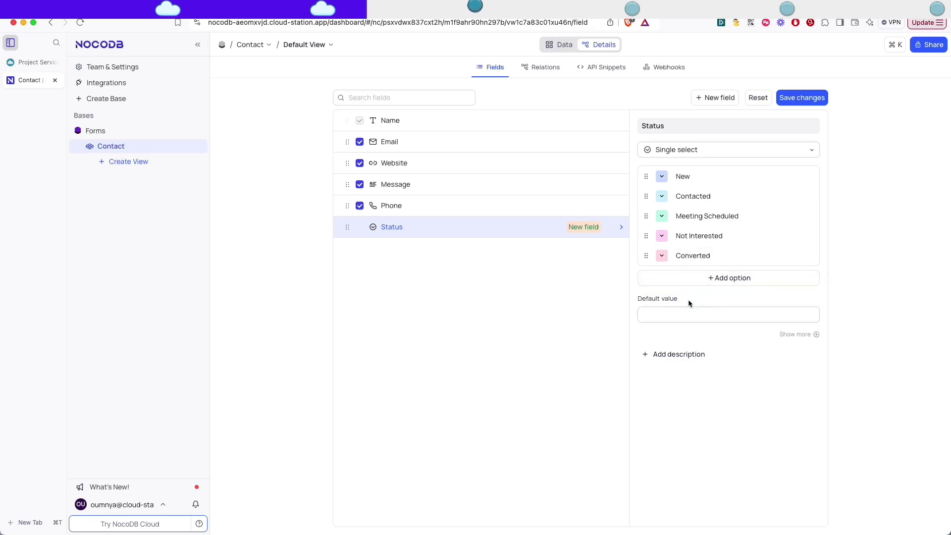
left_click(723, 314)
left_click(663, 338)
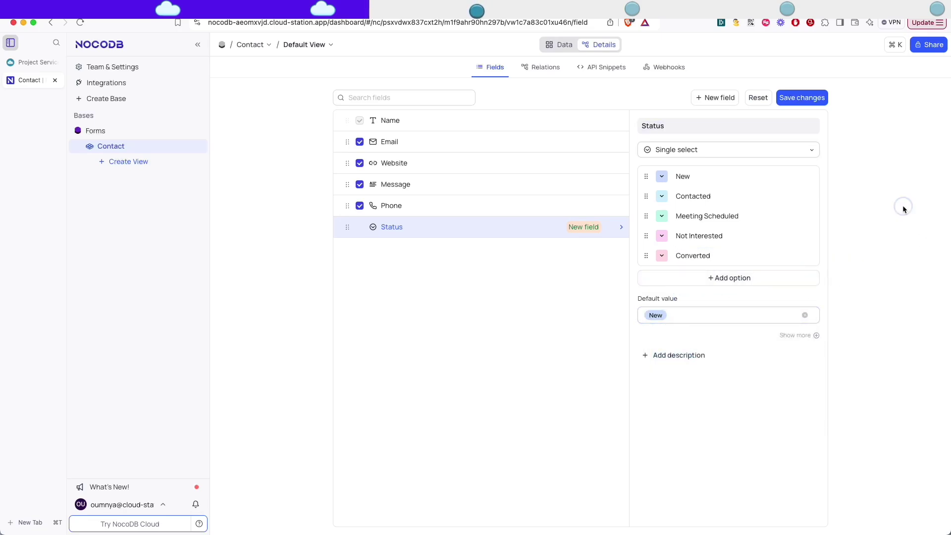
left_click(806, 99)
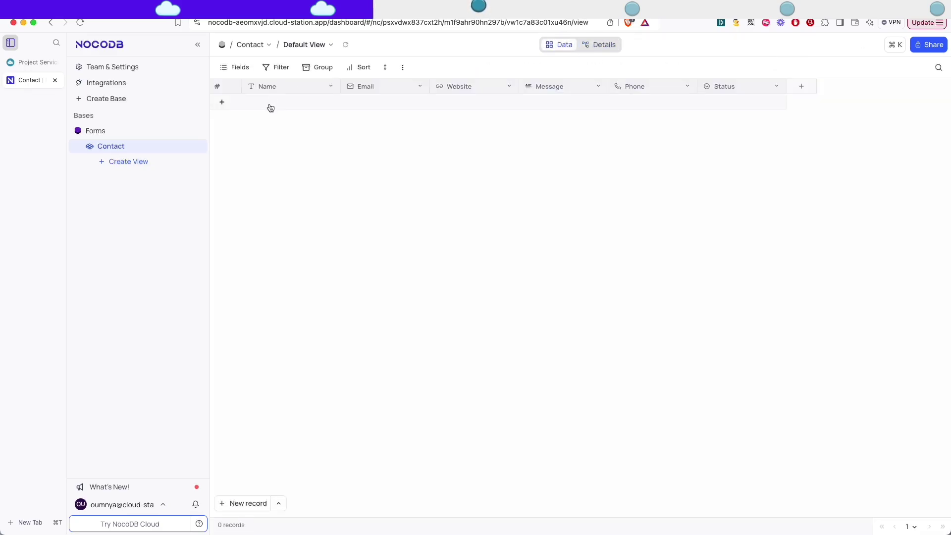
Add a new record to the Contact table and enter the contact's name.
left_click(278, 105)
left_click(277, 108)
double_click(277, 108)
type("Jog")
type("n Doe")
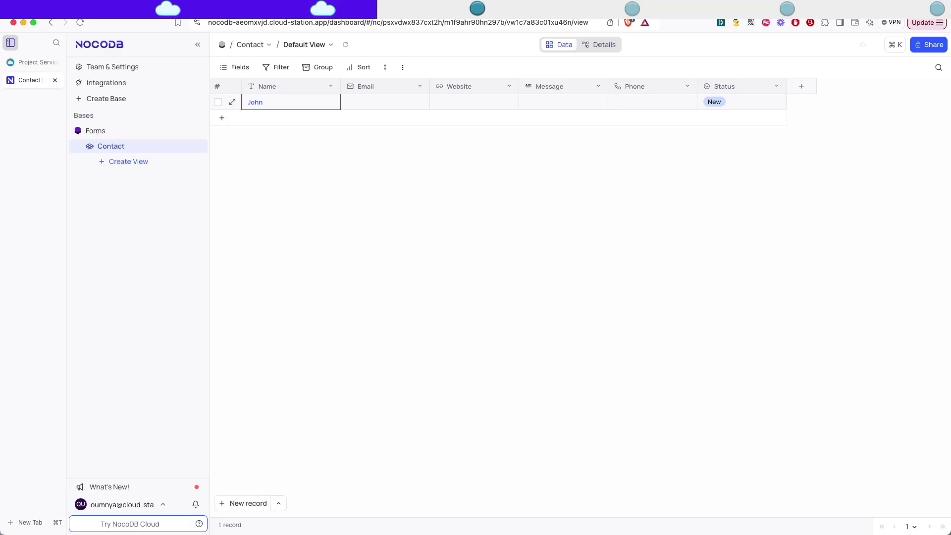
left_click(388, 101)
Fill in the contact's email address and the website website.com.
left_click(355, 105)
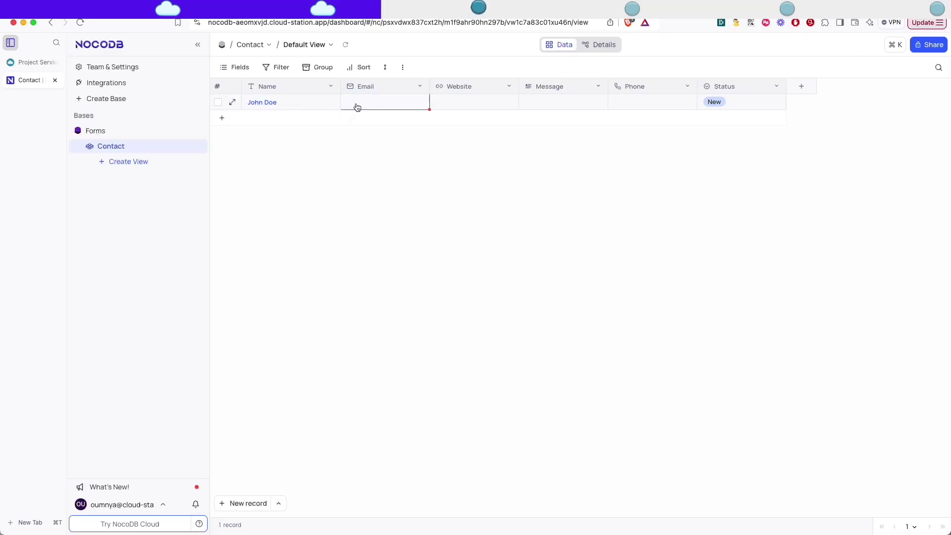
double_click(357, 105)
type("john@doe.com")
double_click(447, 104)
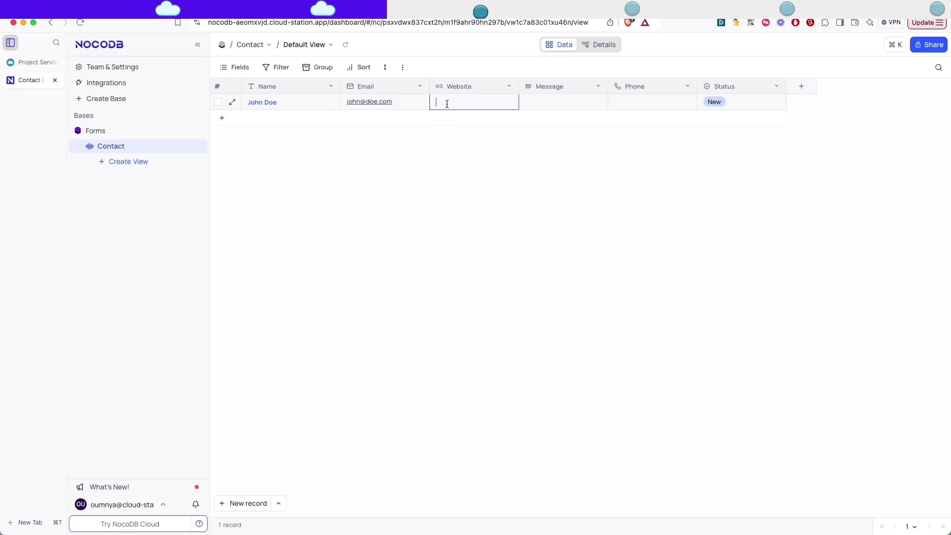
type("jo")
key("BackSpace")
key("BackSpace")
type("website.com")
Write a two-line consulting-services inquiry in the Message cell.
left_click(535, 102)
double_click(552, 102)
type("Hi, I'm intereste")
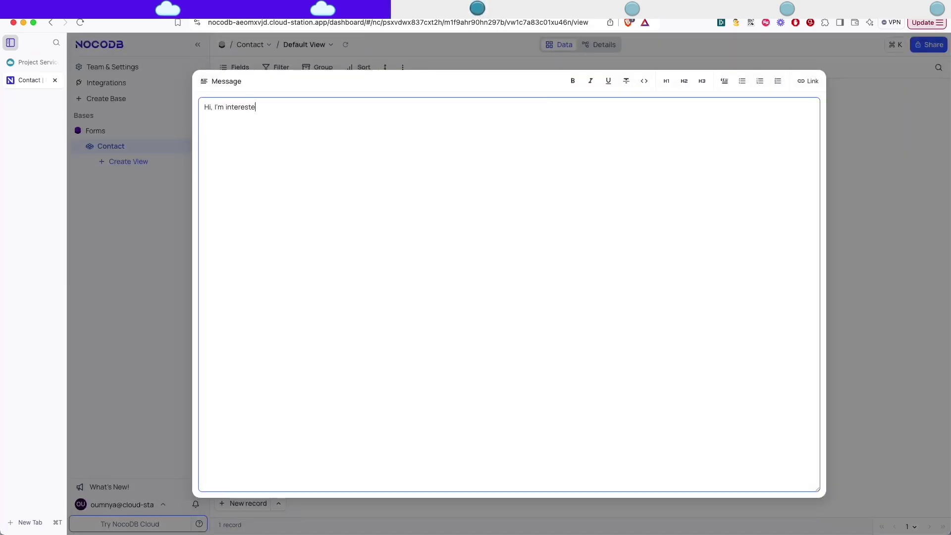
type("d in learning")
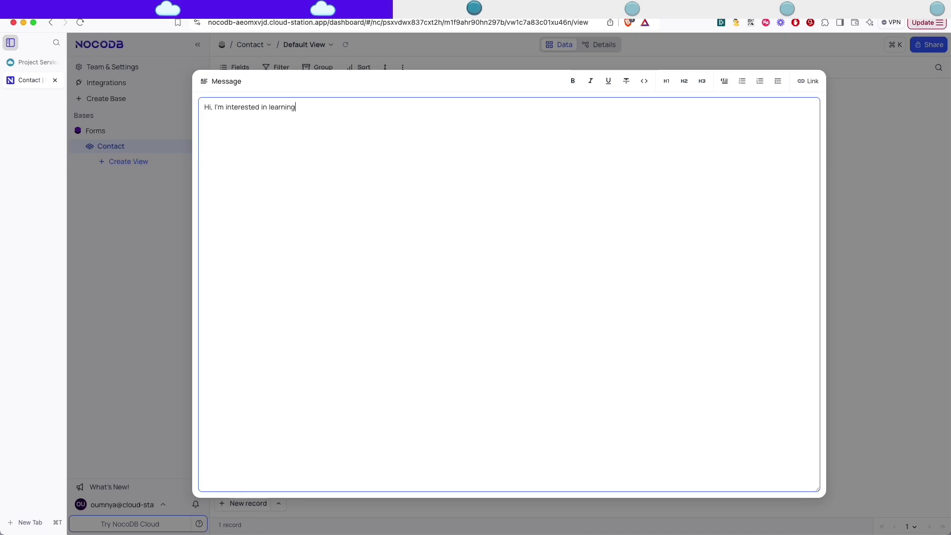
type(" more about ")
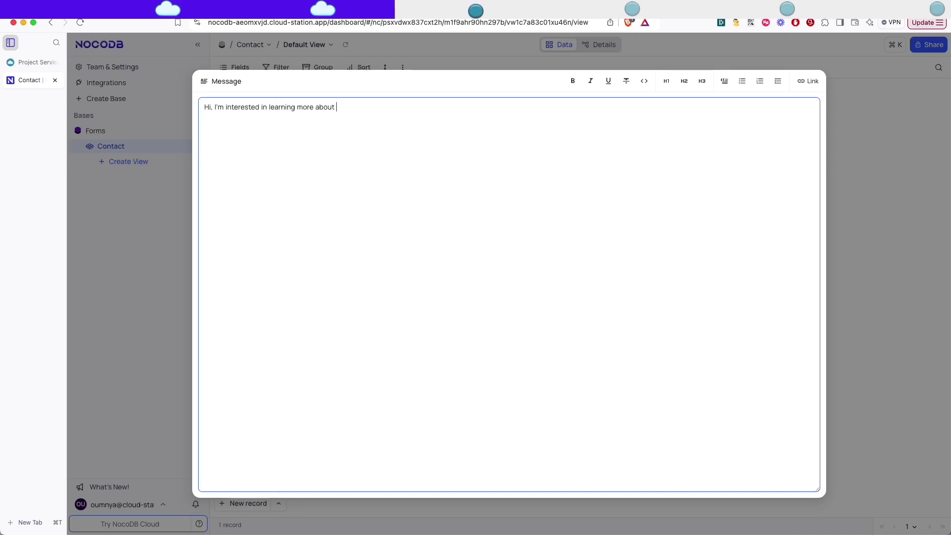
type("your consultin")
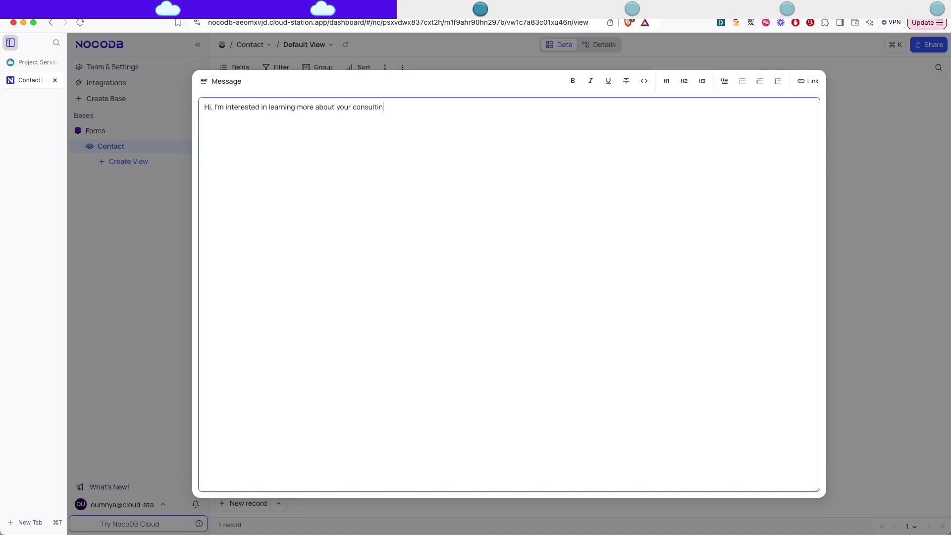
type("services.")
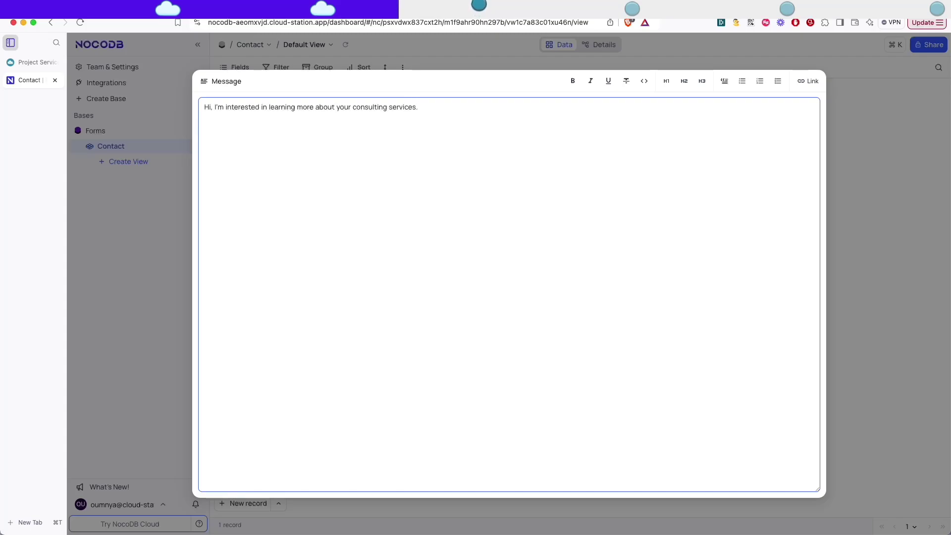
key("Return")
type("Would love to discuss...")
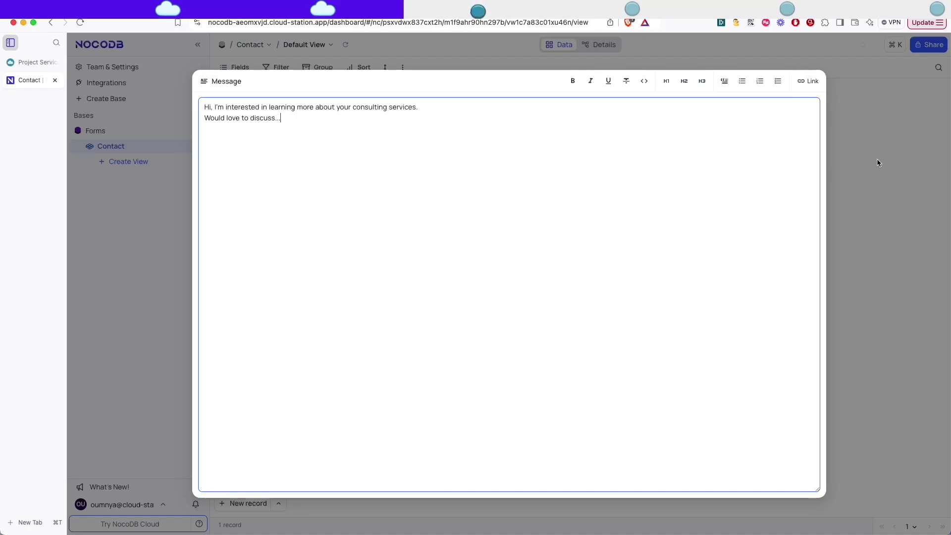
left_click(879, 162)
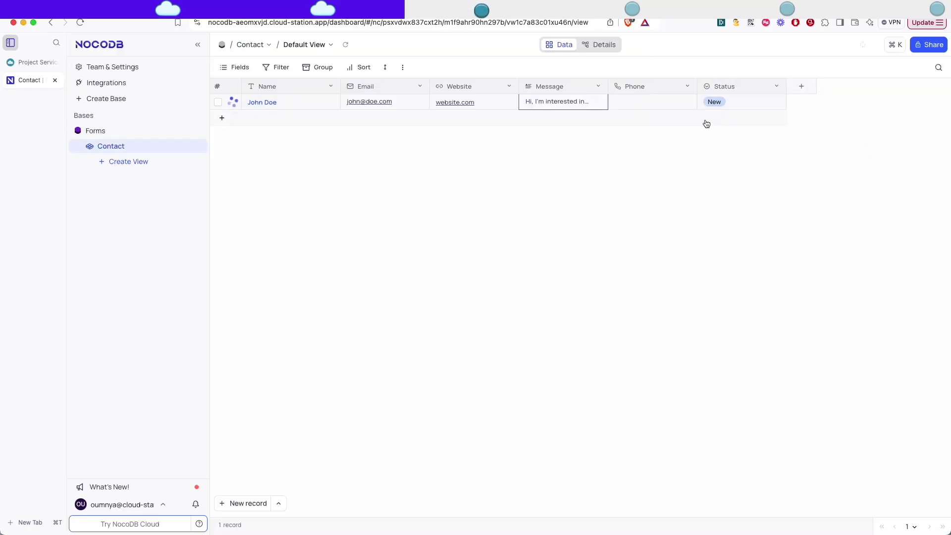
Enter and save the contact's phone number.
left_click(644, 103)
double_click(628, 105)
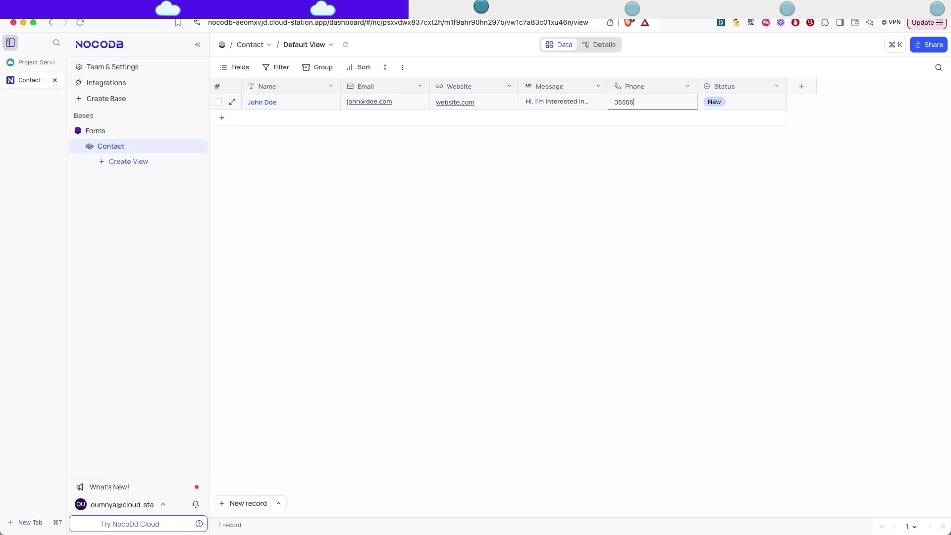
left_click(700, 212)
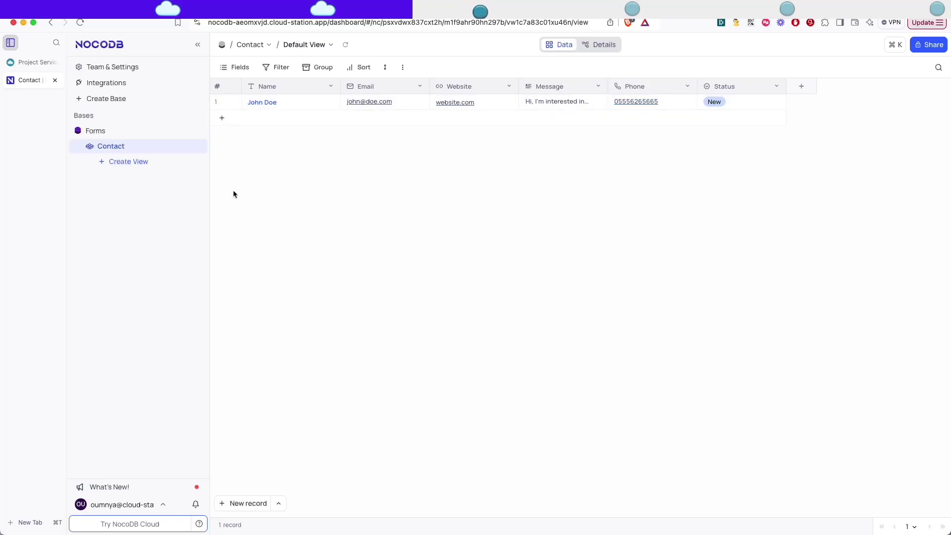
Create a new form view named Contact-us on the Contact table.
left_click(121, 163)
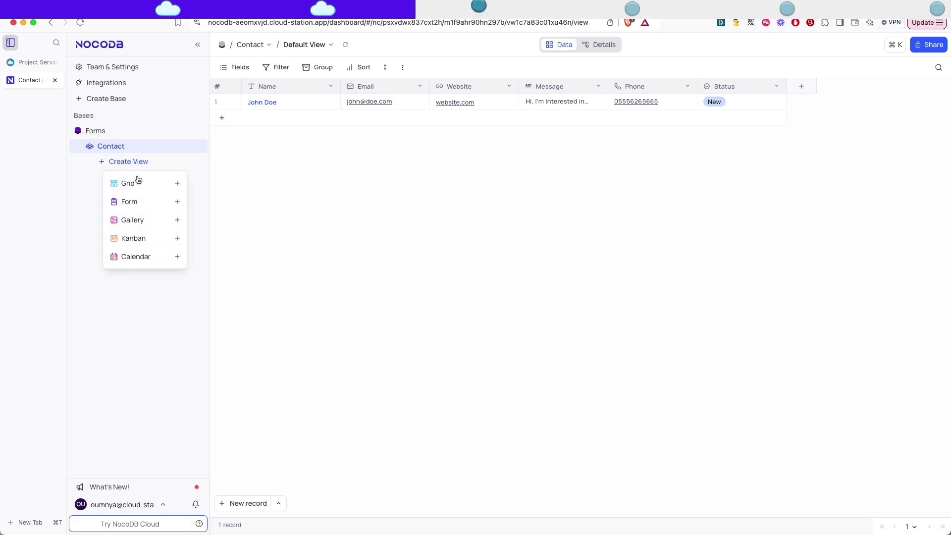
left_click(145, 201)
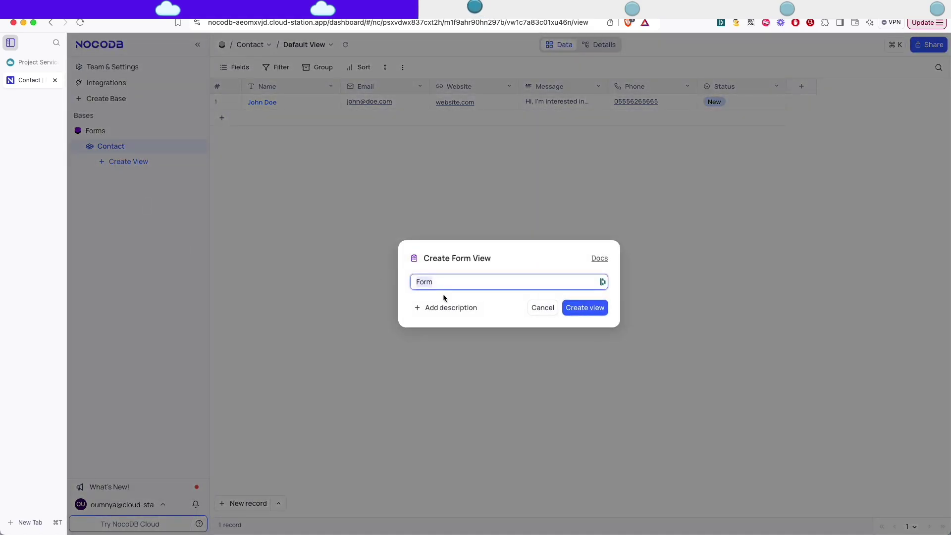
type("Contact")
key("BackSpace")
type("-us")
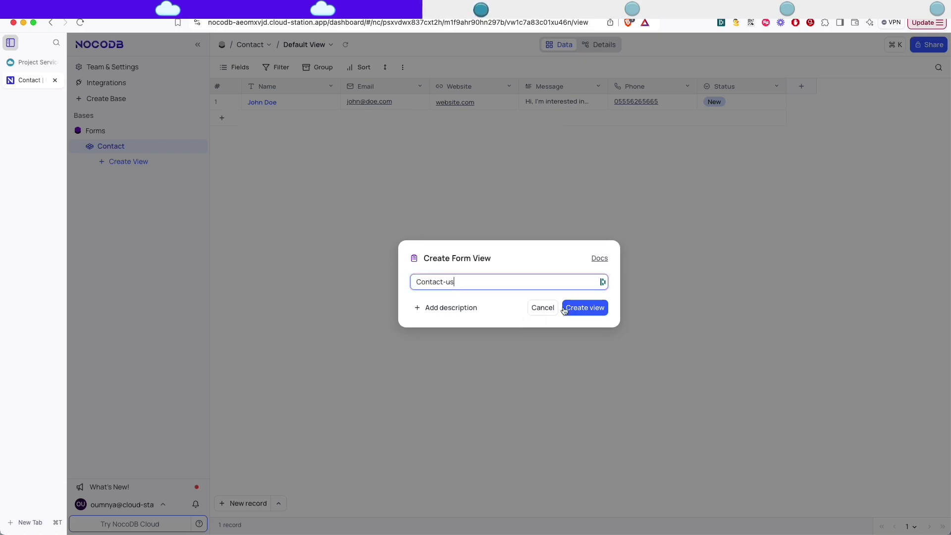
left_click(582, 308)
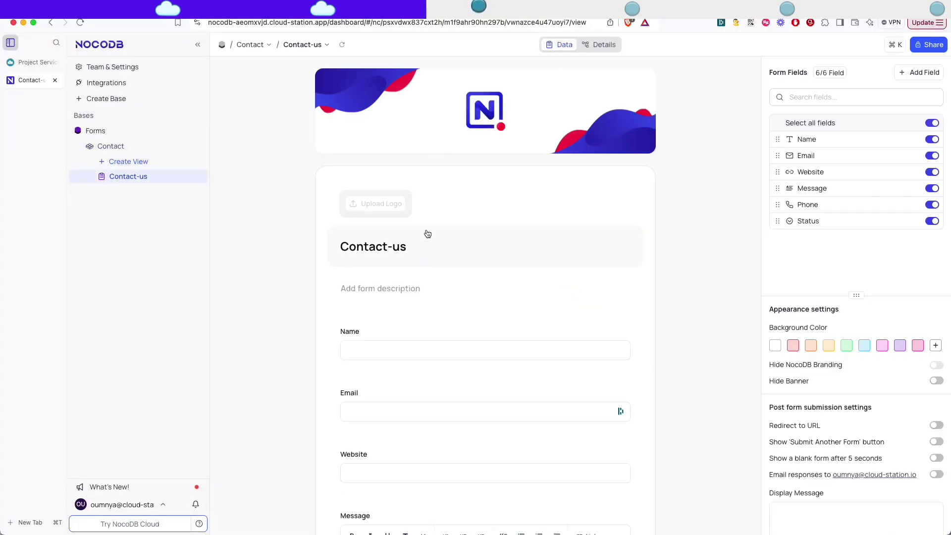
Retitle the form Let's Connect and describe it as an invitation to share your project.
scroll(427, 233, "down", 3)
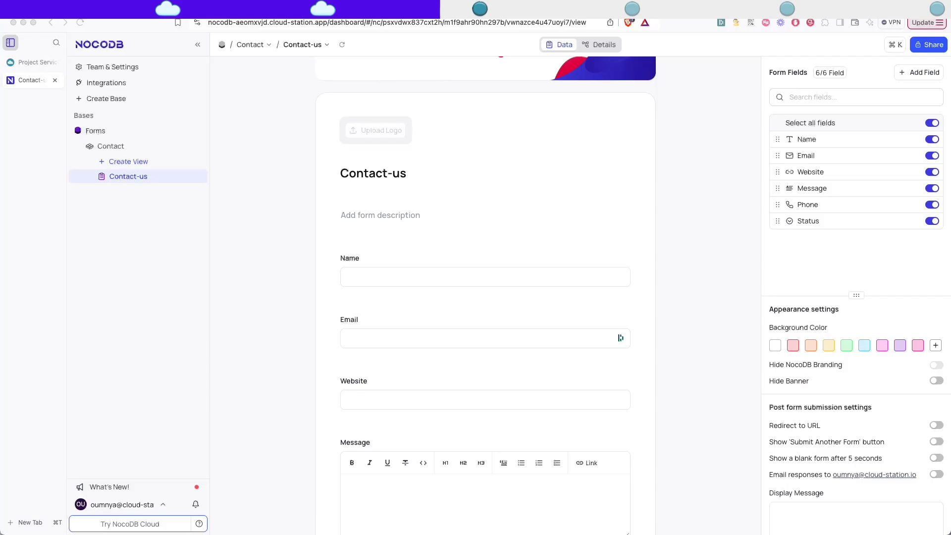
left_click(413, 174)
key("ctrl+a")
type("Let's Connect")
left_click(403, 205)
type("Tell us about")
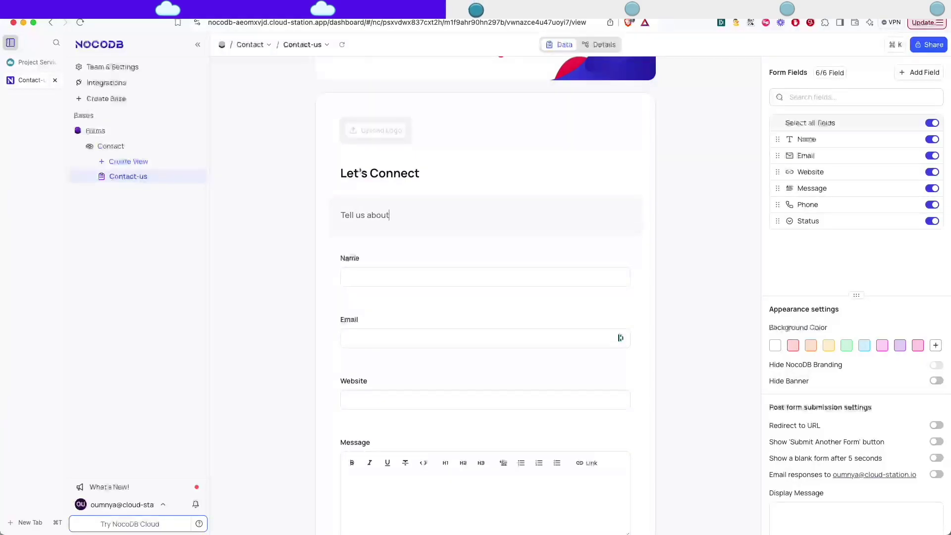
type(" your project and we'll get back to you within 24 hours to sche")
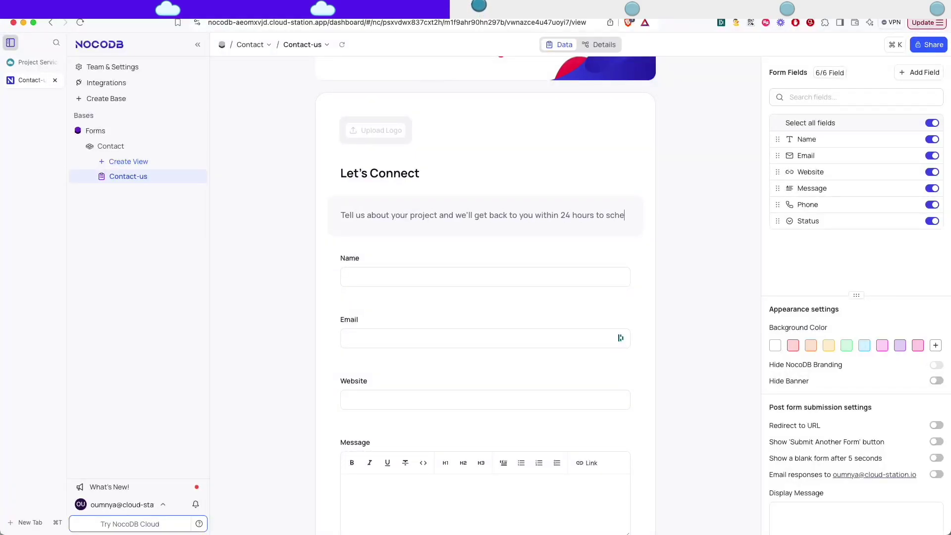
type("dule a meeting.")
Hide the Status field on the form and move Phone to sit right after Email.
scroll(401, 266, "down", 5)
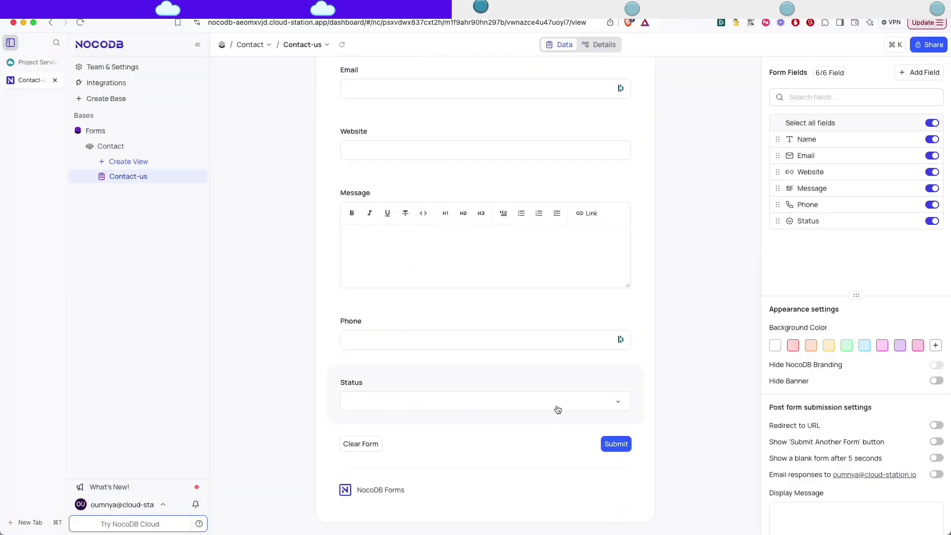
left_click(930, 221)
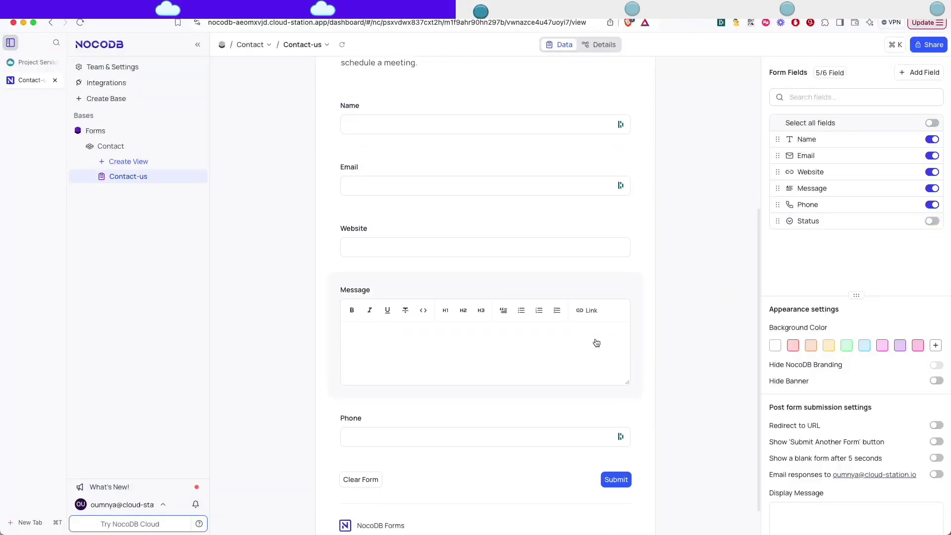
scroll(596, 343, "up", 2)
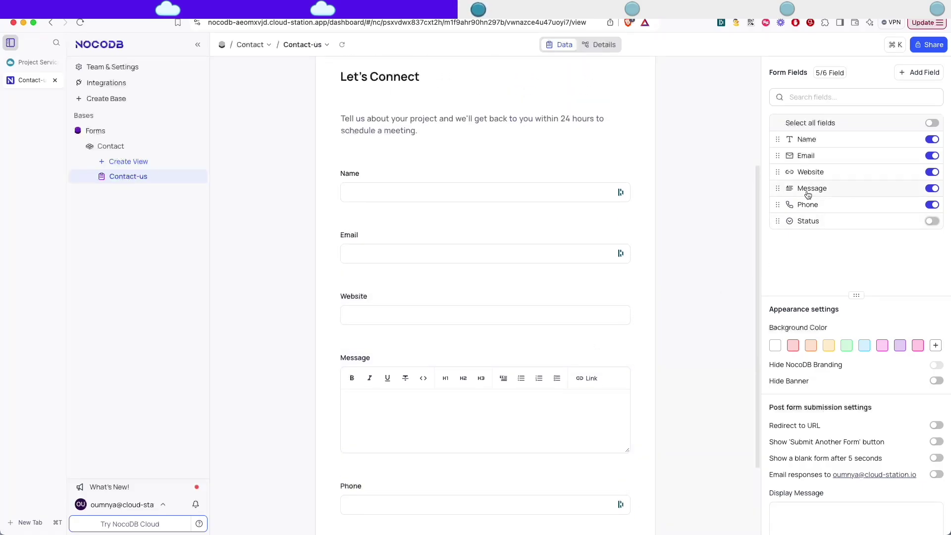
left_click_drag(777, 188, 775, 172)
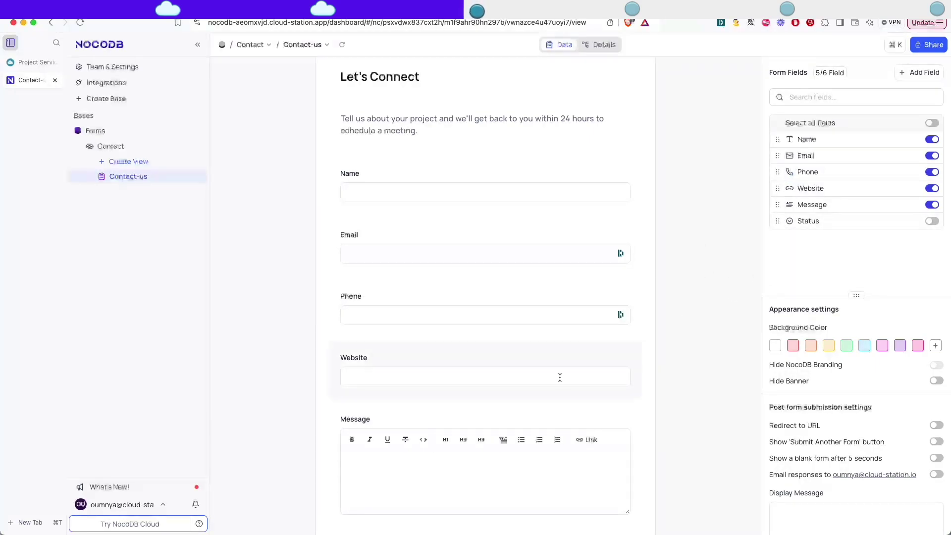
scroll(560, 380, "down", 3)
scroll(460, 453, "up", 8)
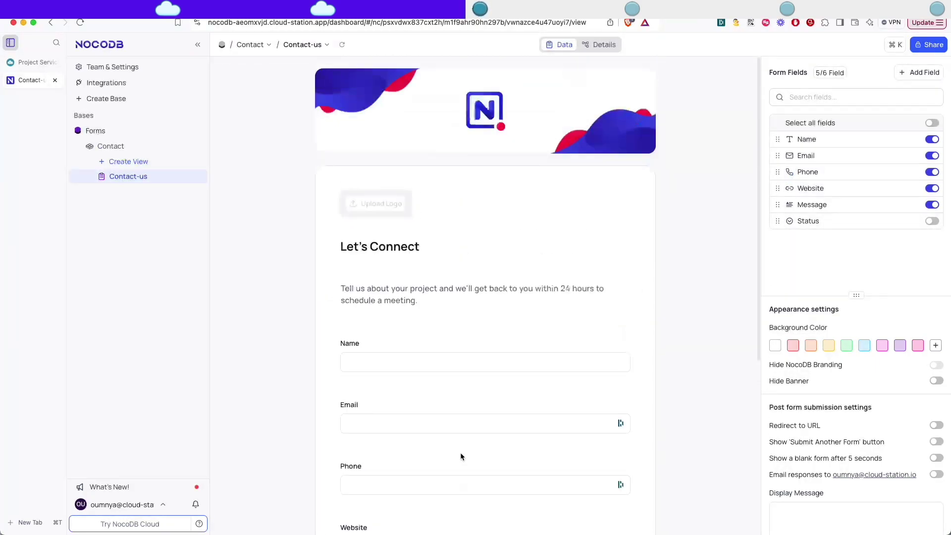
Set the form background to a near-black shade and hide the banner image.
left_click(934, 345)
left_click(775, 459)
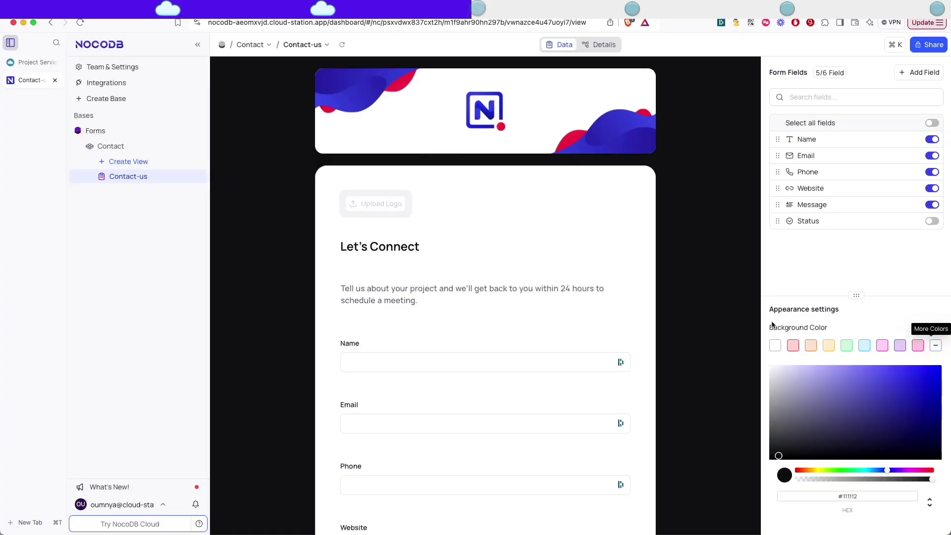
left_click_drag(776, 456, 770, 458)
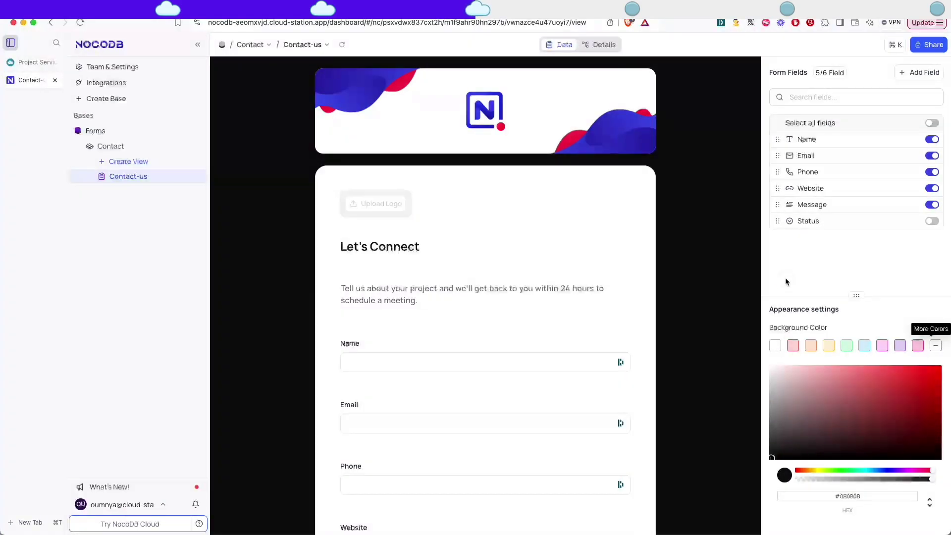
scroll(837, 344, "down", 4)
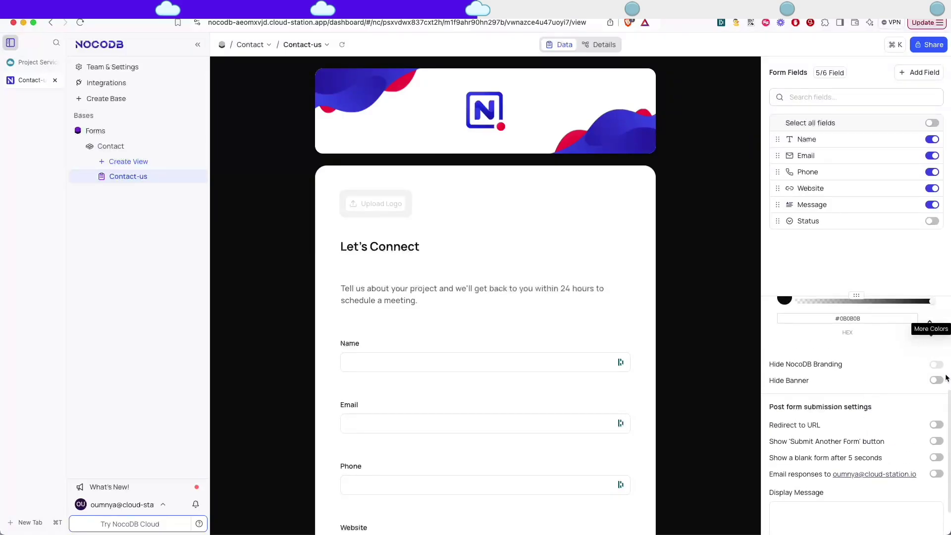
left_click(936, 380)
Set the post-submission message to 'Thanks for reaching our ! We'll contact you soon to schedule a meeting'.
scroll(936, 381, "down", 1)
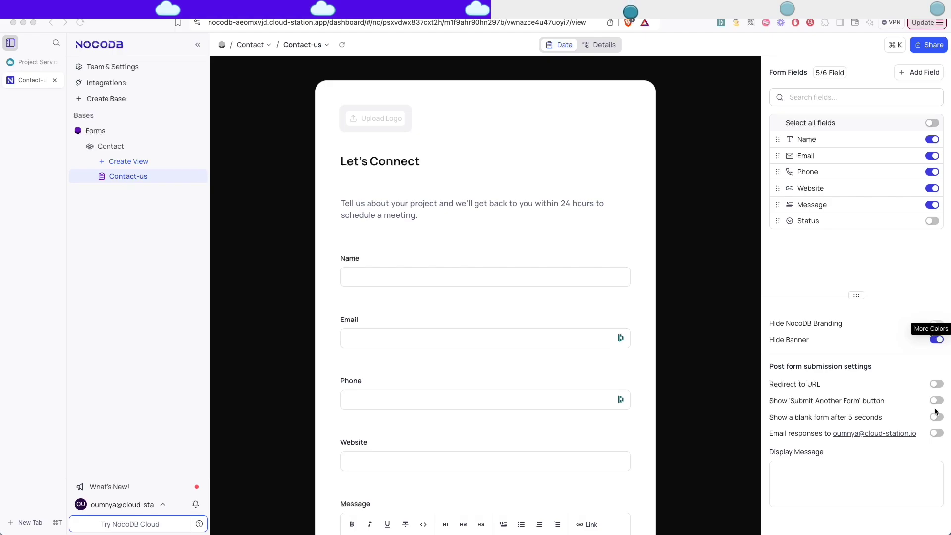
left_click(808, 484)
type("Thanks for reaching our")
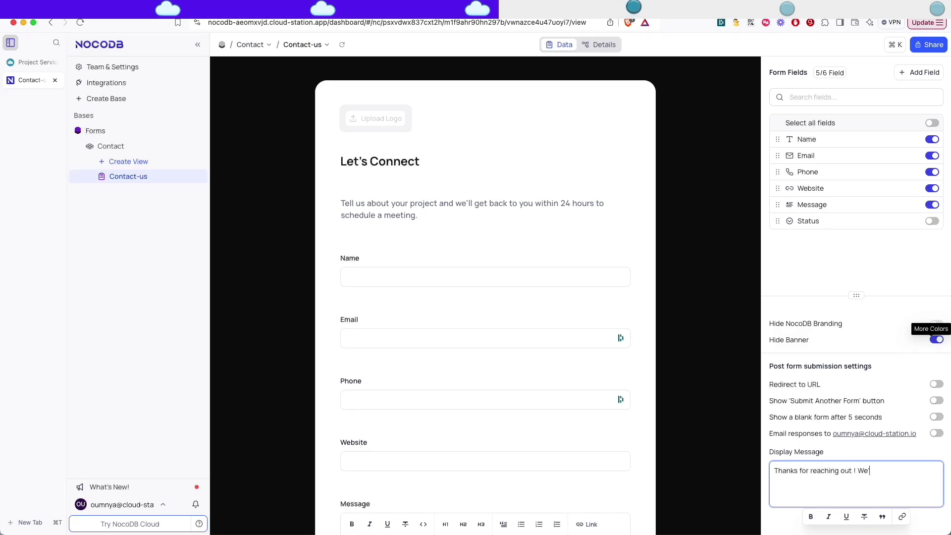
type(" ! We'll contact you soon to s")
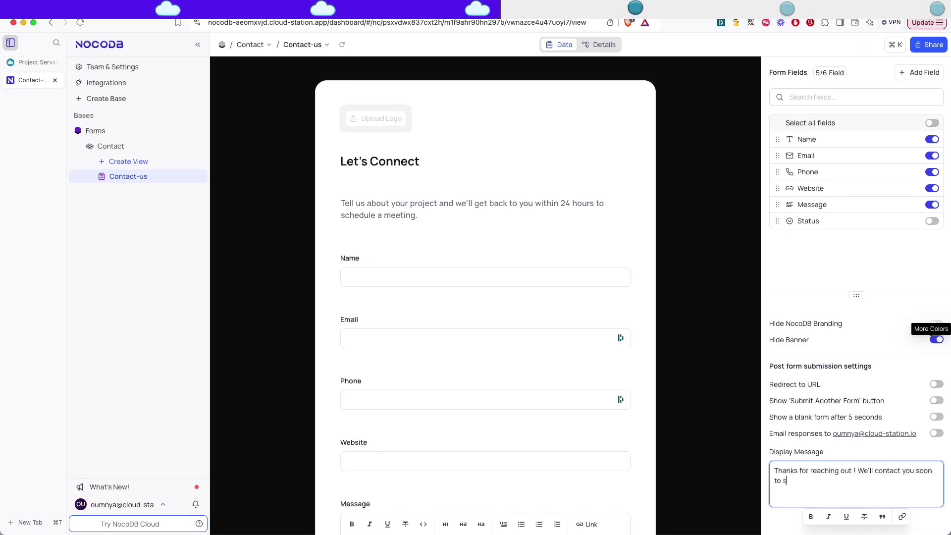
type("chedule a meeting")
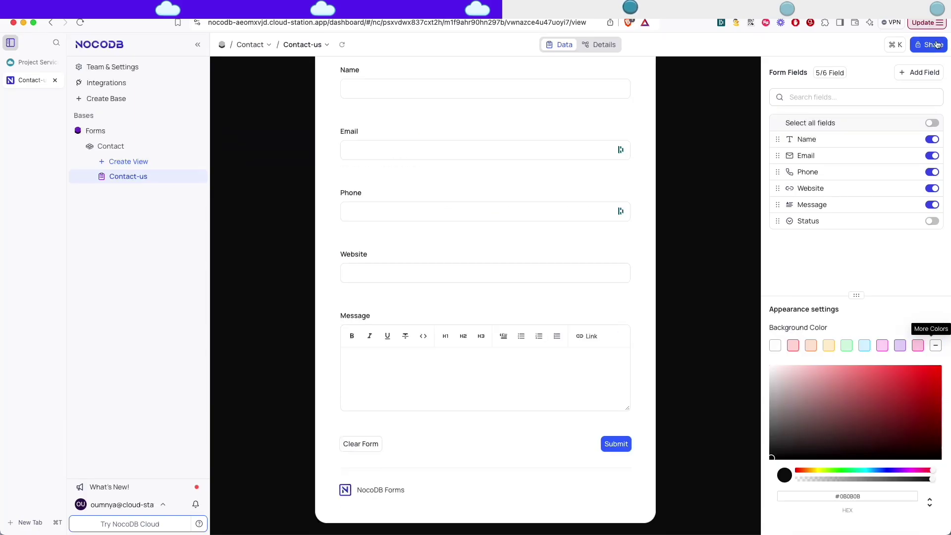
Make the form publicly viewable and submit a test entry with a short inquiry message.
left_click(929, 45)
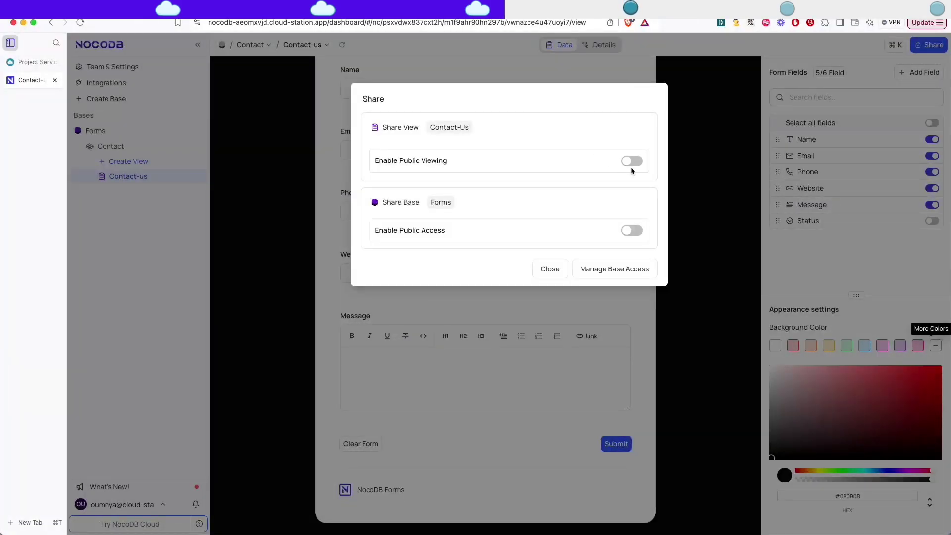
left_click(632, 161)
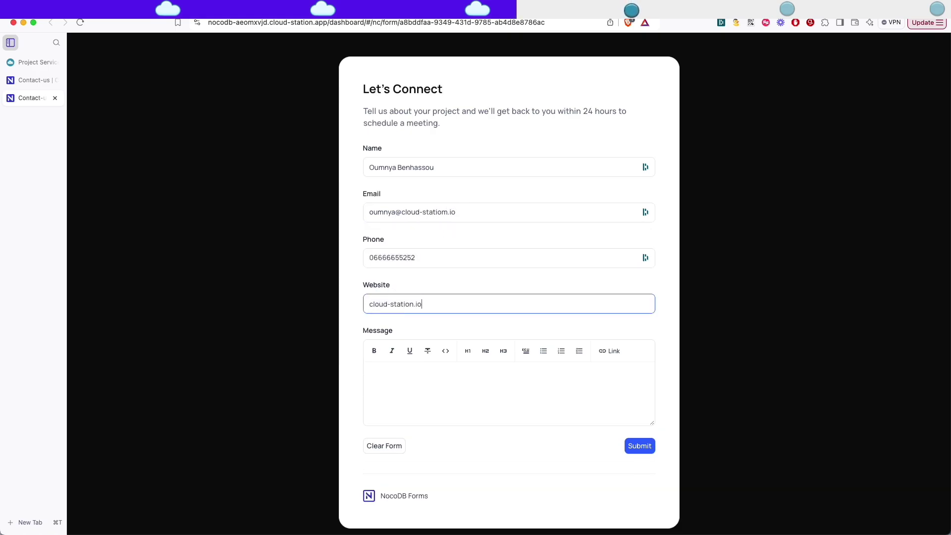
left_click(424, 386)
type("Hi,")
key("Return")
type("I would like to discuss how we can work on")
left_click(639, 446)
Check the thank-you confirmation, then close sharing and reopen the Contact table records.
left_click_drag(618, 169, 369, 162)
left_click(405, 195)
left_click(31, 81)
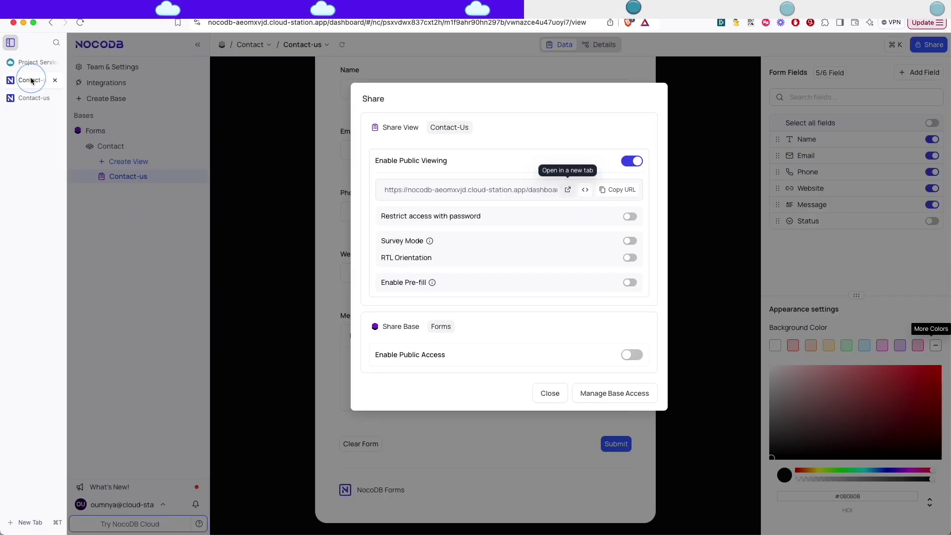
left_click(549, 393)
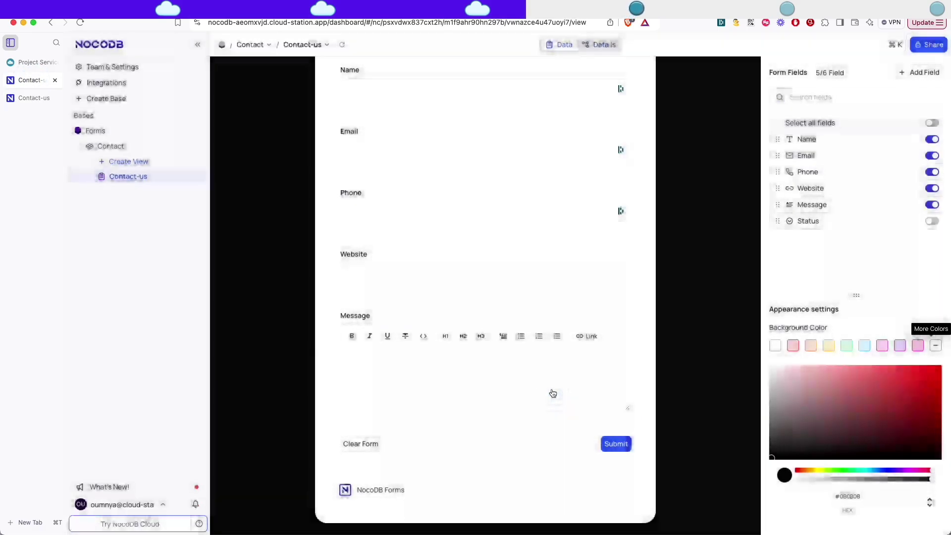
left_click(115, 146)
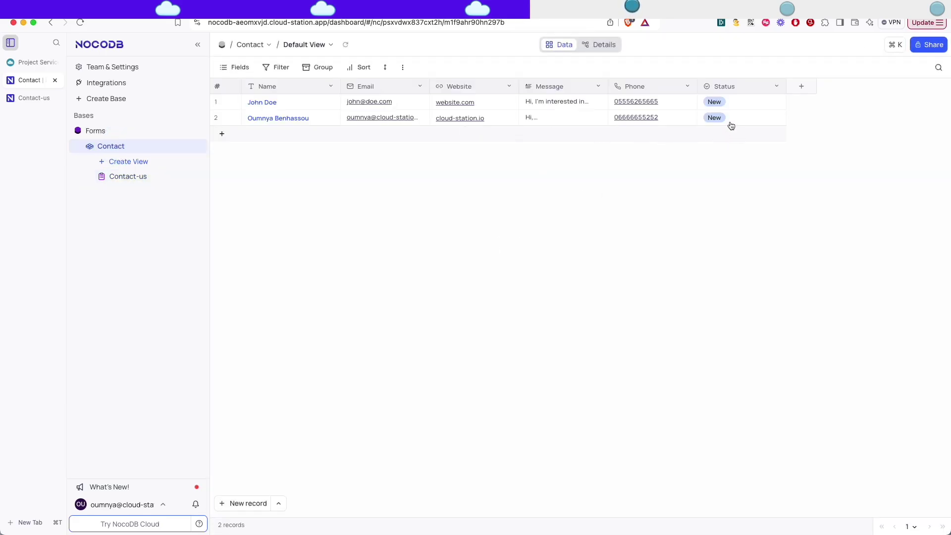
Create a Kanban view stacked by Status and move the first contact's card from New to Contacted.
left_click(102, 161)
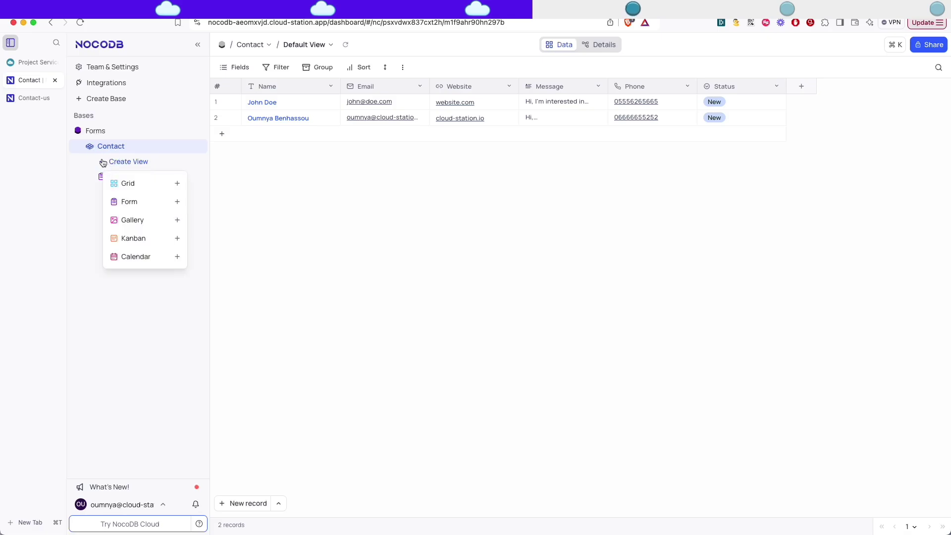
left_click(135, 239)
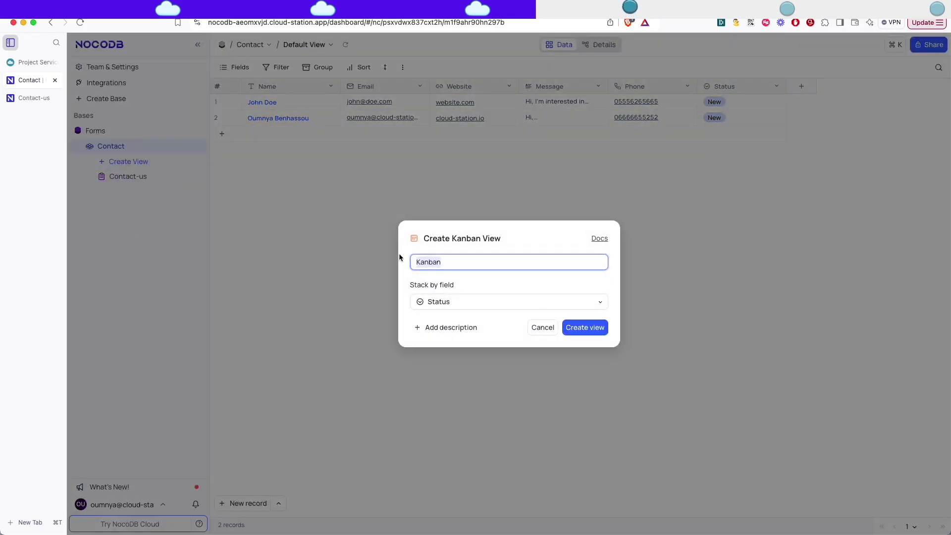
left_click(587, 332)
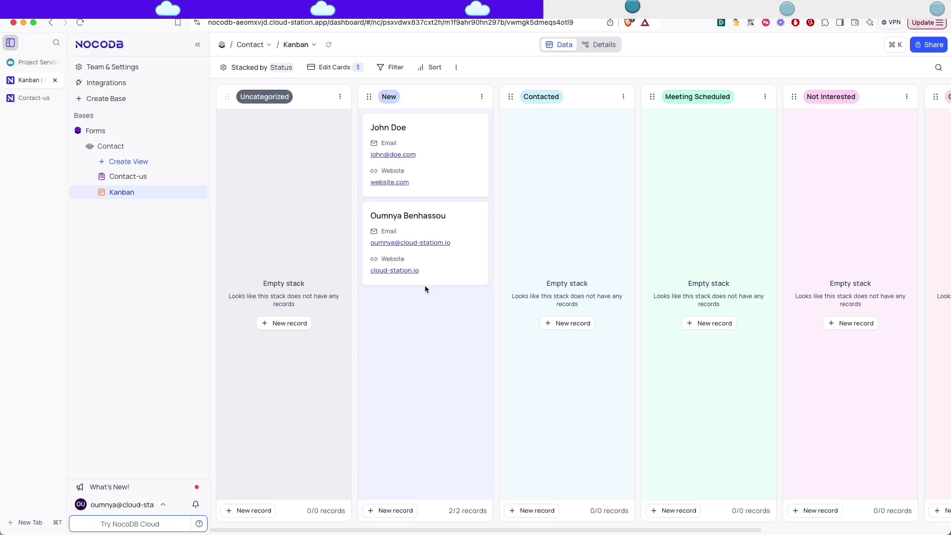
left_click_drag(421, 144, 560, 134)
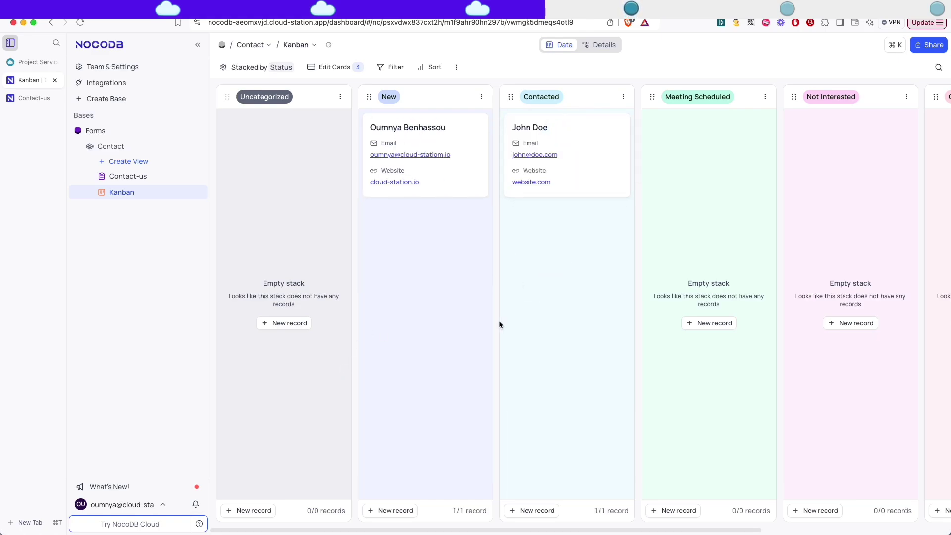
scroll(413, 237, "right", 5)
scroll(414, 237, "left", 5)
Create a Gallery view of Contact with the cover image left as No Image.
left_click(106, 162)
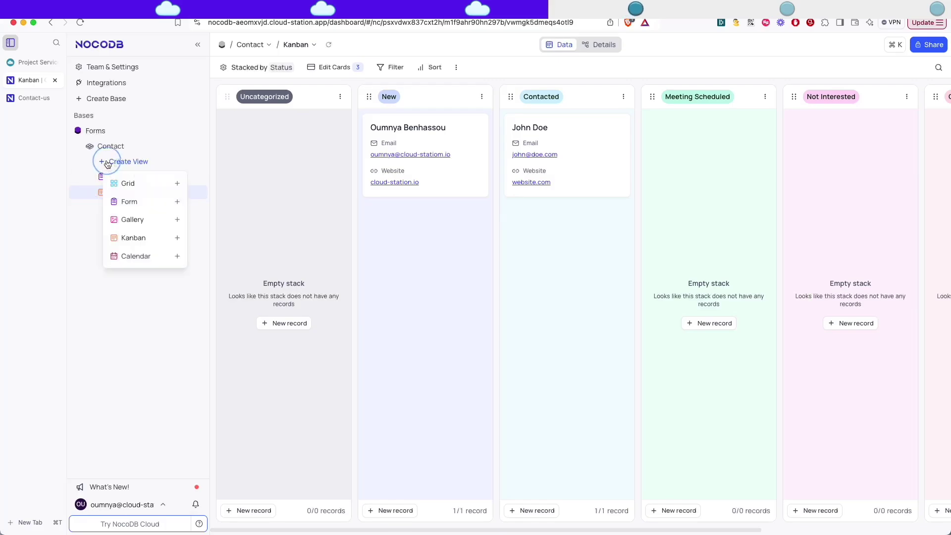
left_click(128, 220)
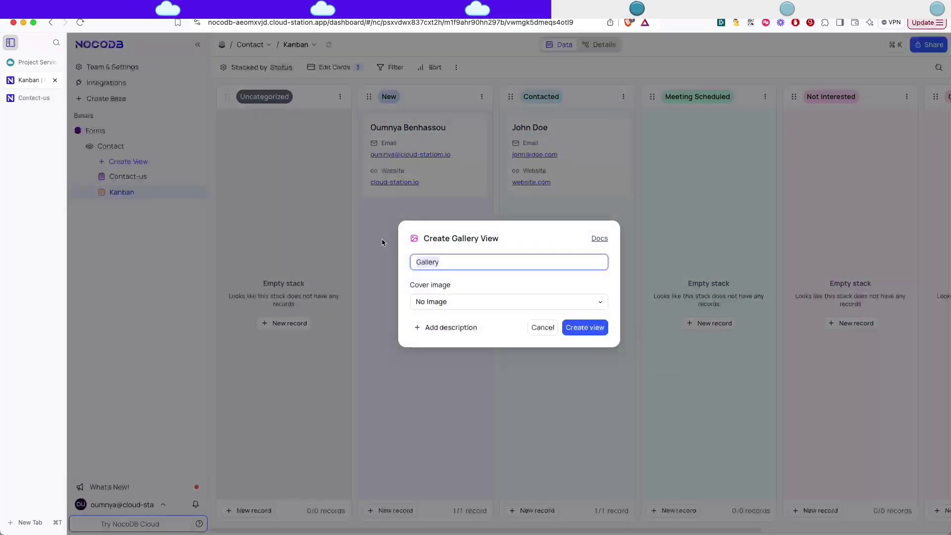
left_click(509, 306)
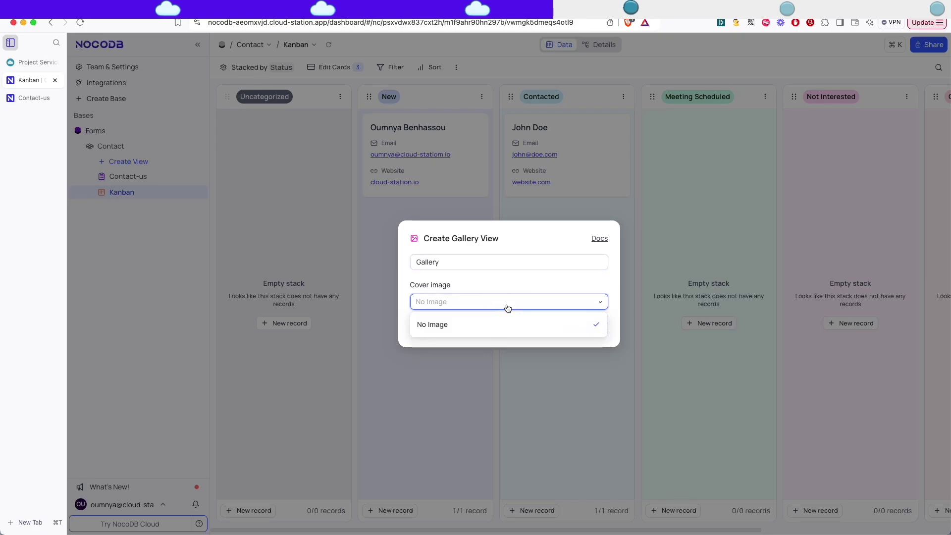
left_click(507, 305)
left_click(582, 328)
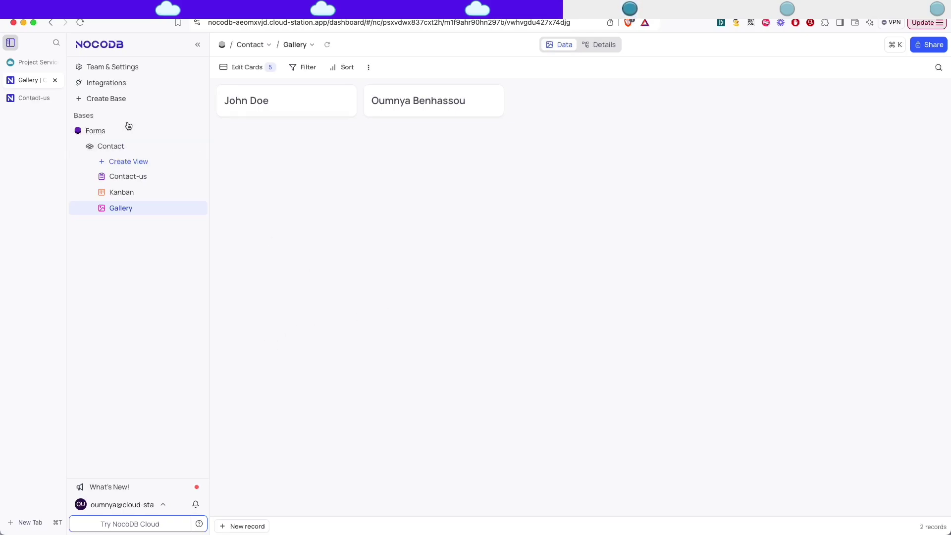
Open Swagger: REST APIs for the Forms base, then return to the Gallery view tab.
left_click(176, 131)
left_click(200, 255)
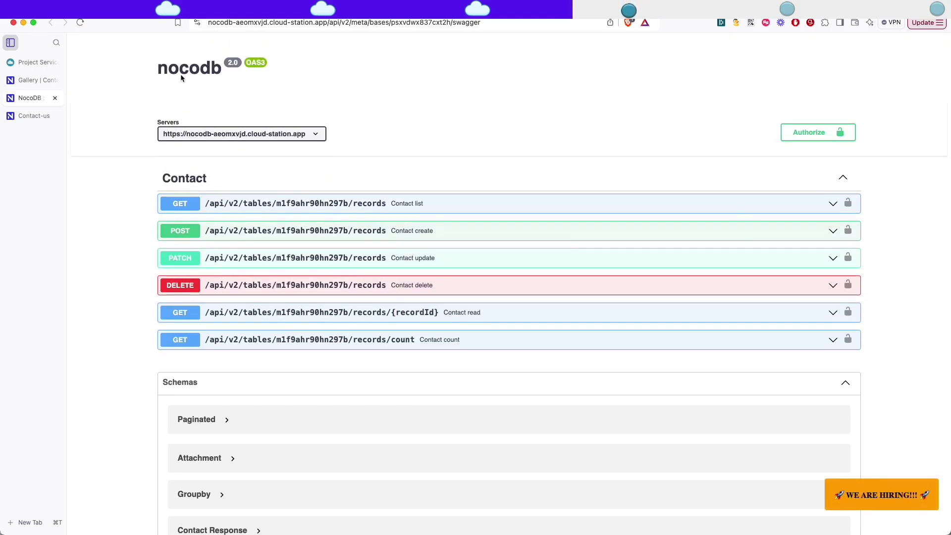
left_click(27, 79)
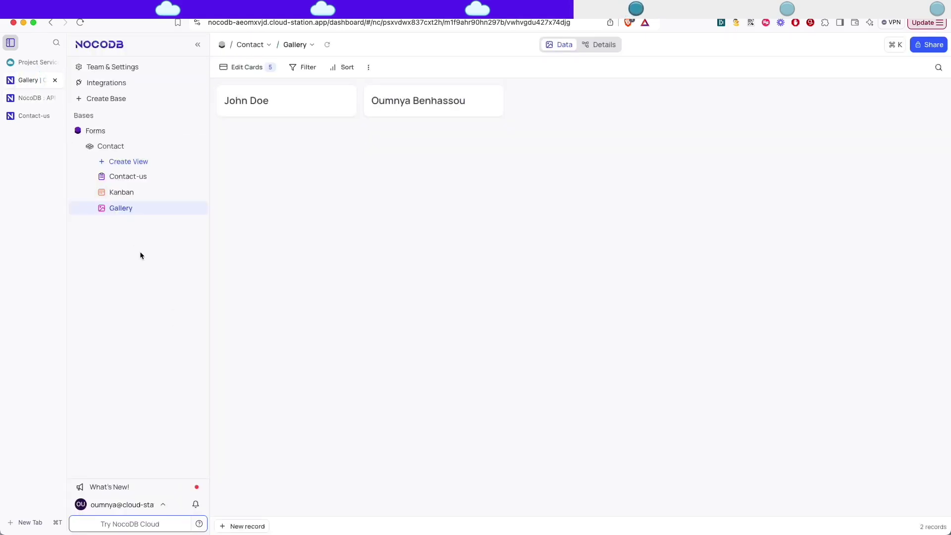
Create a new API token under Account Settings > Tokens and name it api.
left_click(118, 504)
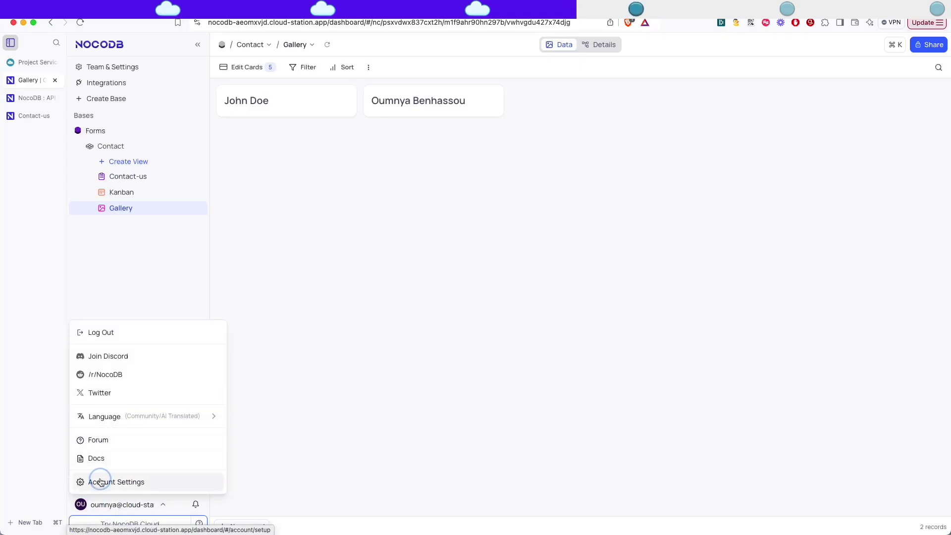
left_click(99, 481)
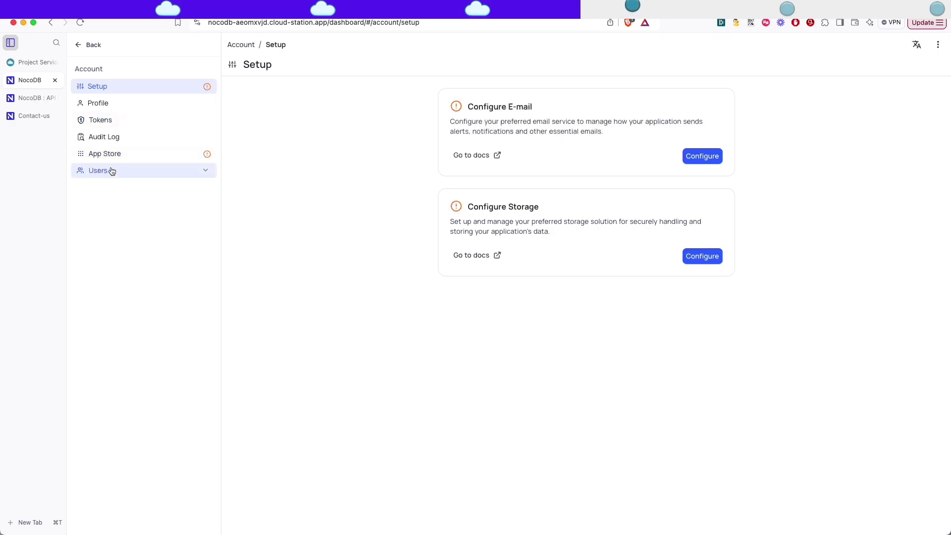
left_click(101, 120)
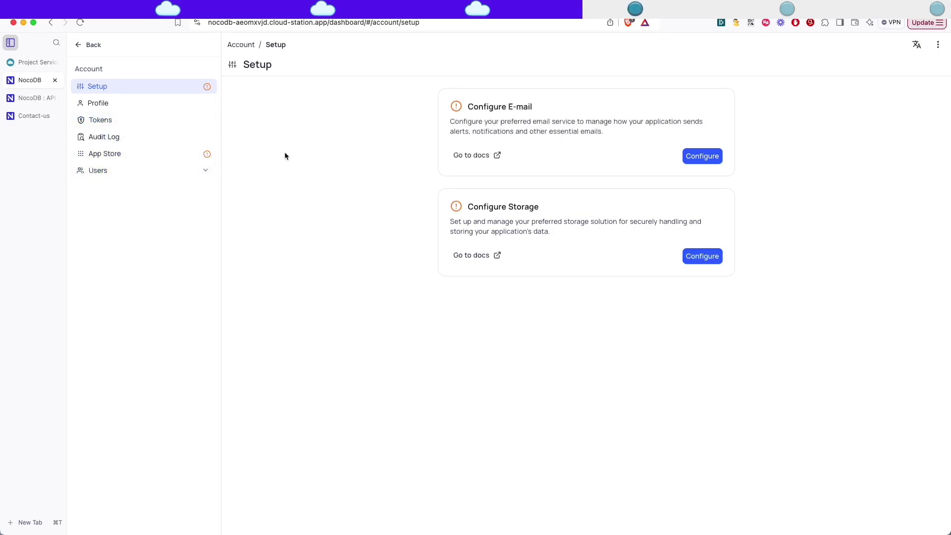
left_click(101, 120)
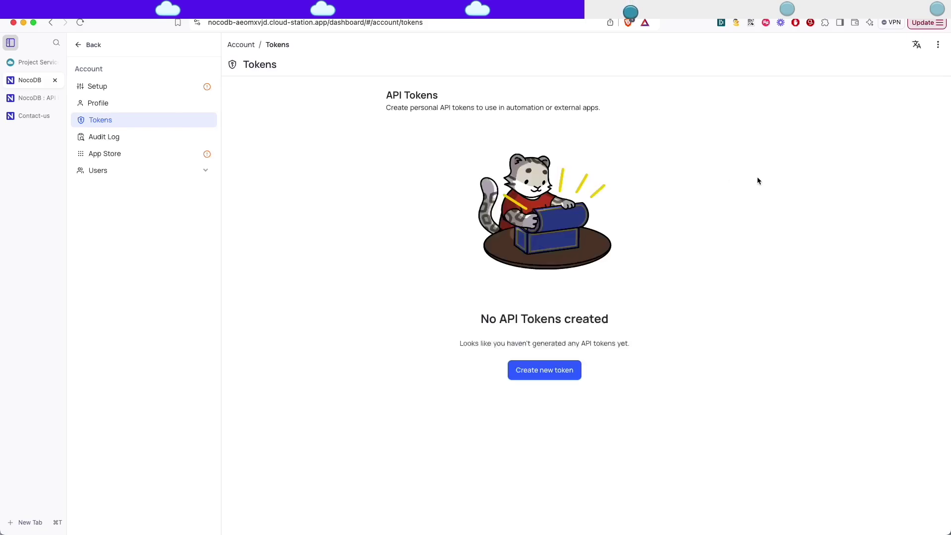
left_click(541, 369)
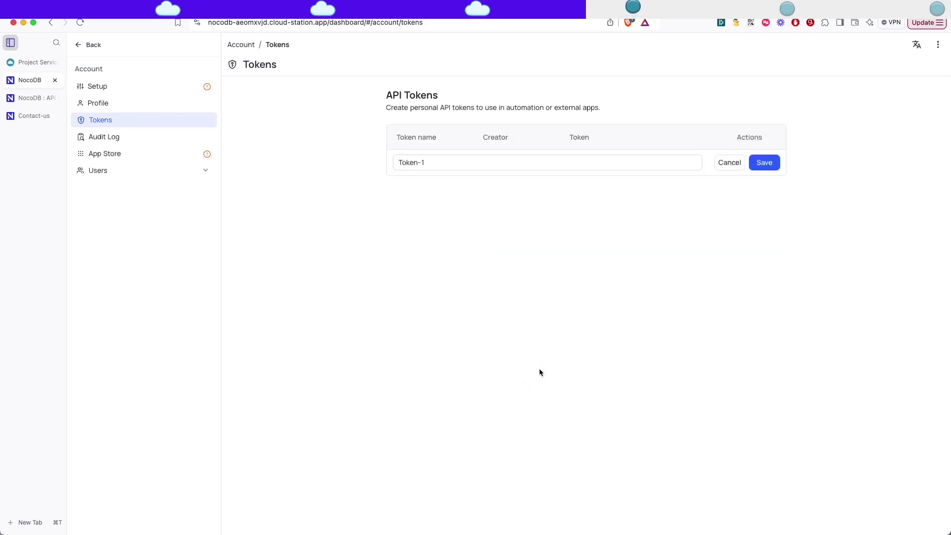
left_click(463, 163)
triple_click(459, 163)
type("api")
left_click(804, 221)
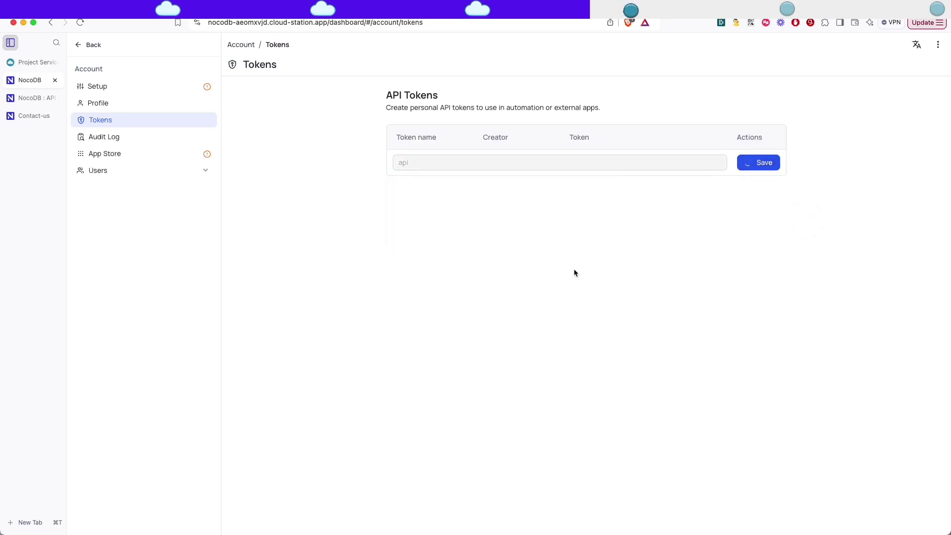
Copy the new API token and authorize the Swagger docs with it.
left_click(758, 163)
left_click(29, 97)
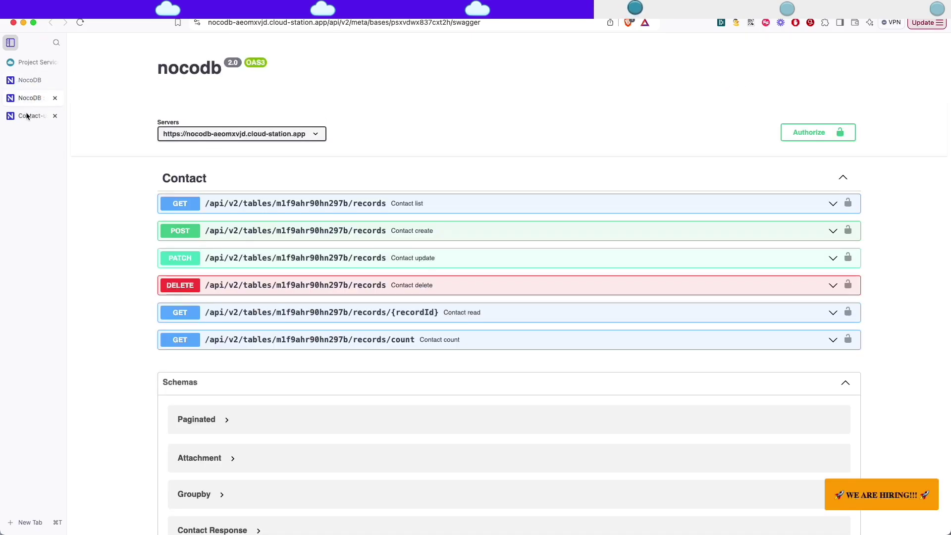
left_click(784, 134)
left_click(394, 314)
key("super+v")
left_click(463, 337)
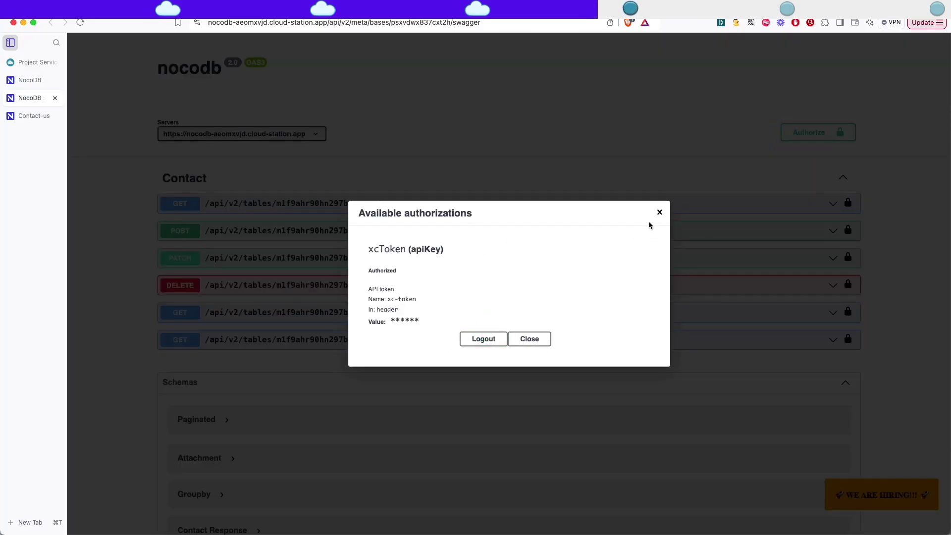
left_click(659, 213)
Execute the Contact read request for record 1 and review the 200 response details.
scroll(535, 205, "down", 2)
left_click(511, 273)
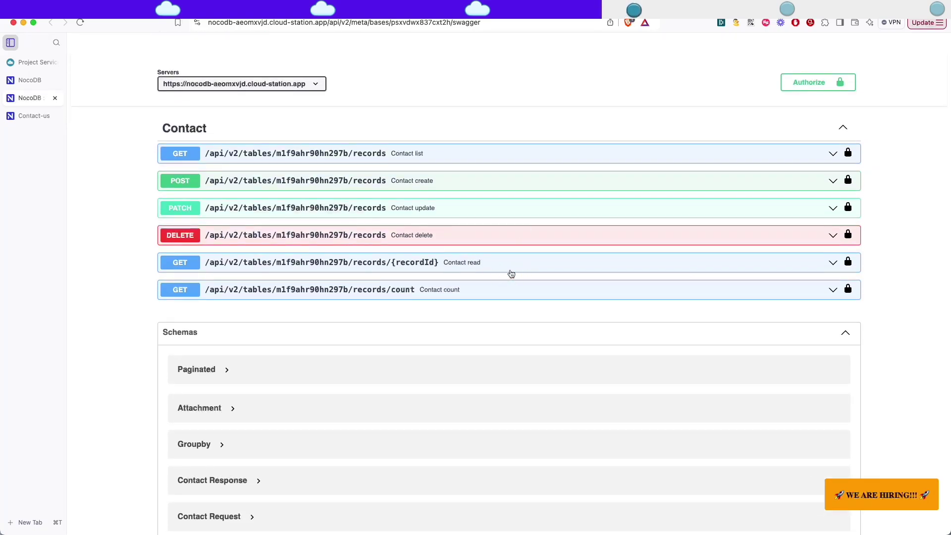
scroll(585, 262, "down", 2)
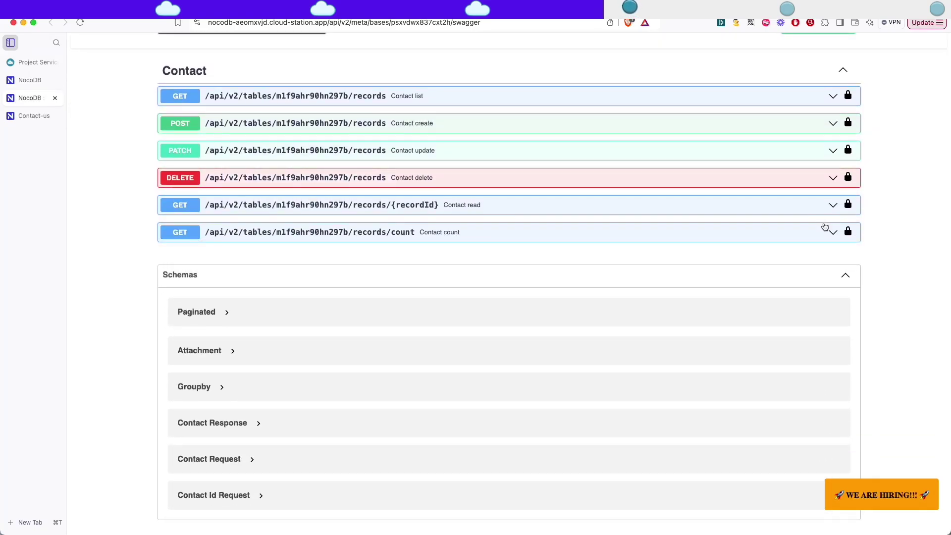
left_click(832, 97)
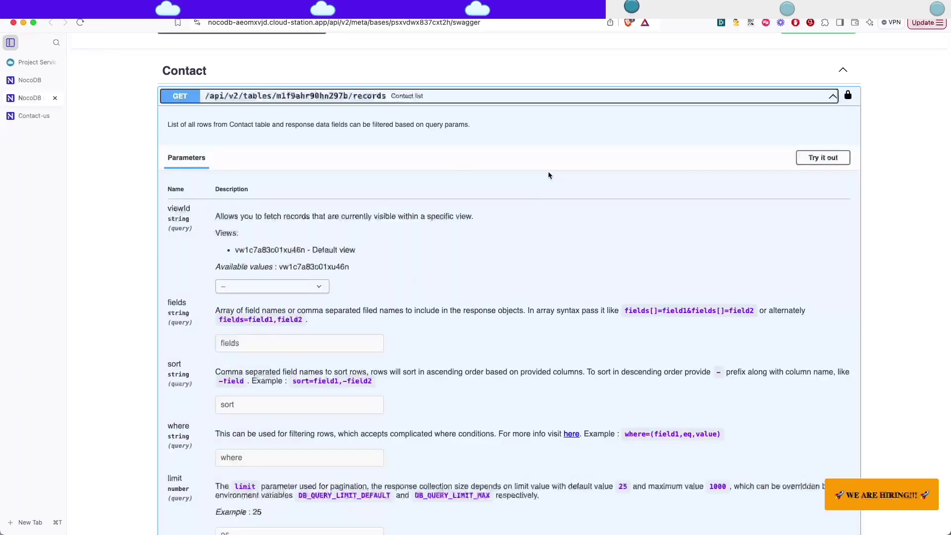
left_click(826, 98)
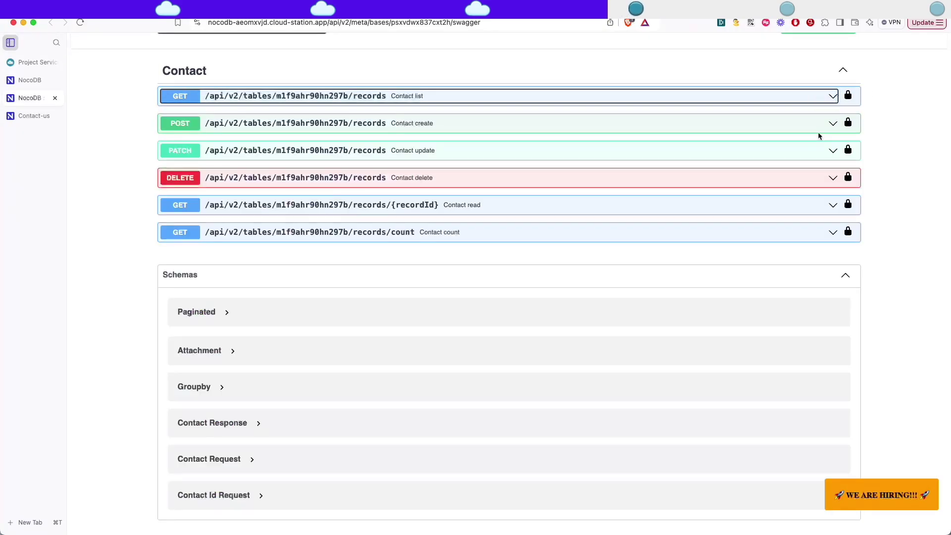
left_click(832, 205)
left_click(826, 268)
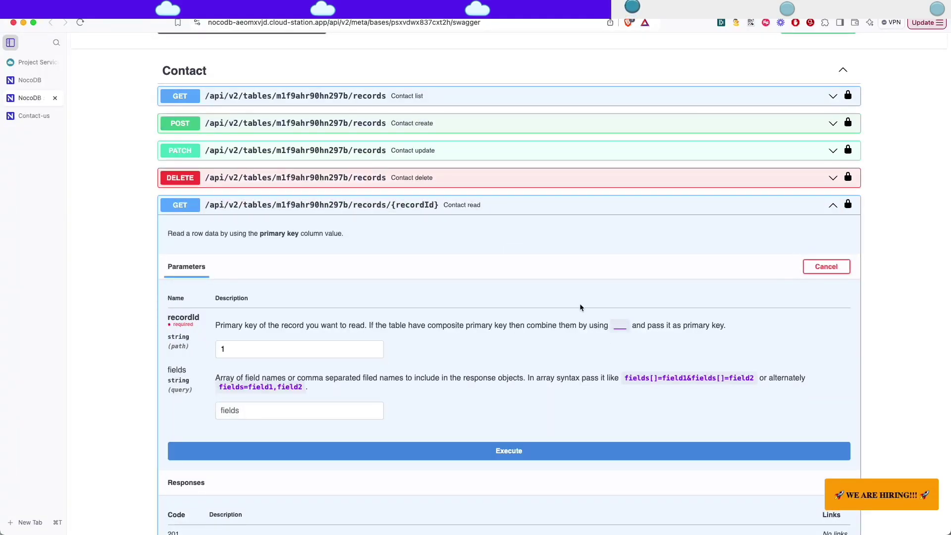
scroll(579, 303, "down", 3)
left_click(369, 380)
scroll(513, 384, "down", 10)
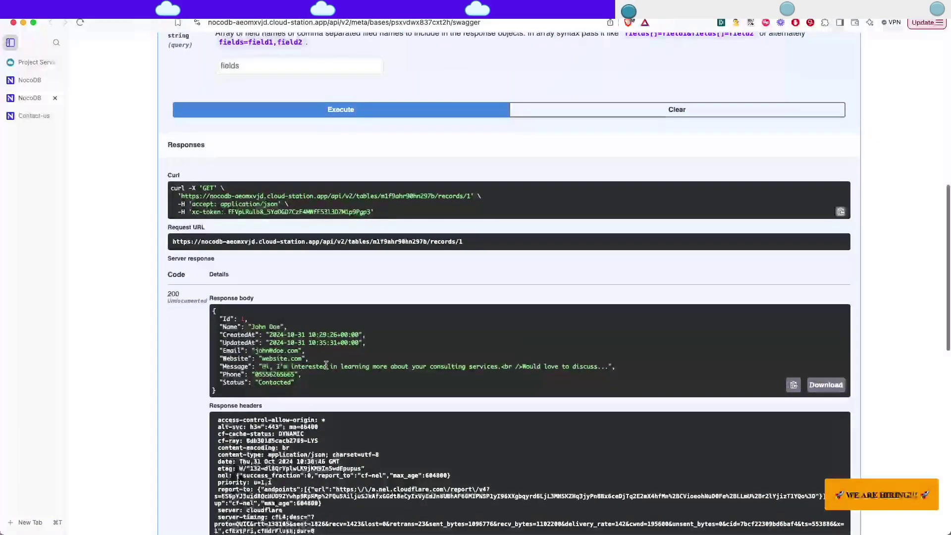
left_click_drag(297, 399, 199, 309)
left_click(399, 323)
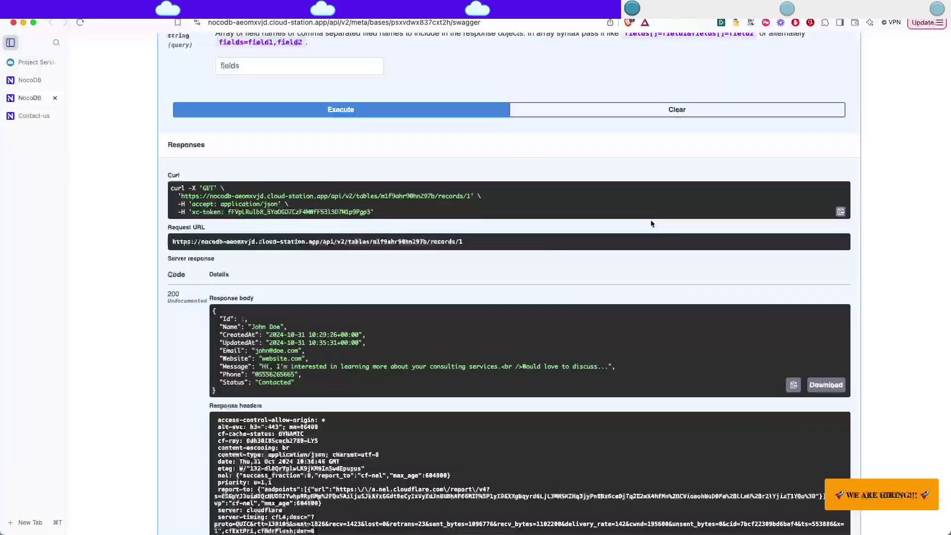
Launch Postman from the system app search.
key("super+space")
type("postman.app")
key("Return")
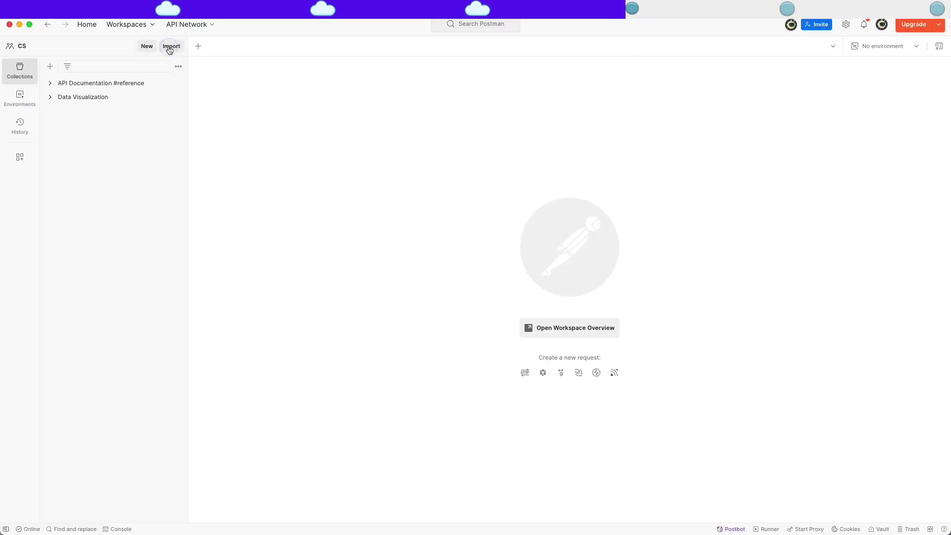
Import the copied record-read cURL into API Documentation #reference and send it for record 1.
left_click(171, 46)
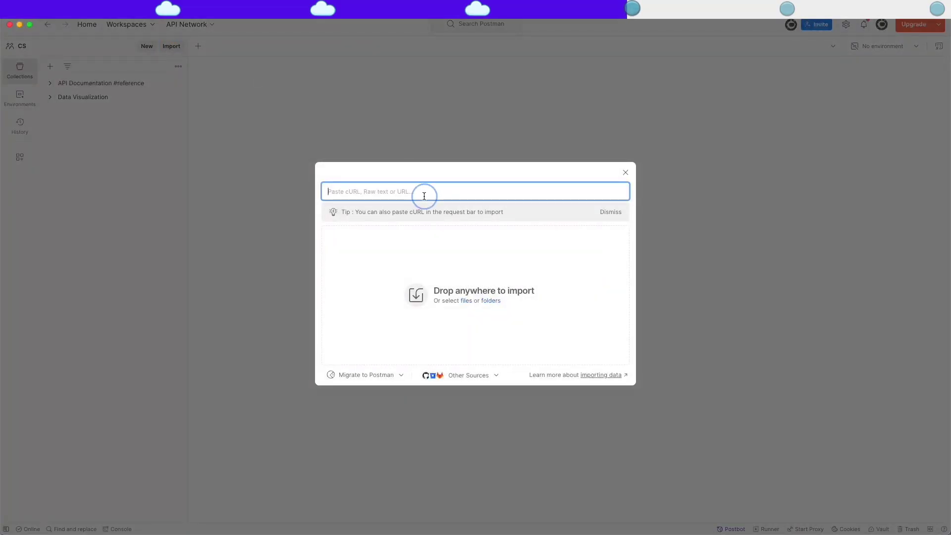
key("super+v")
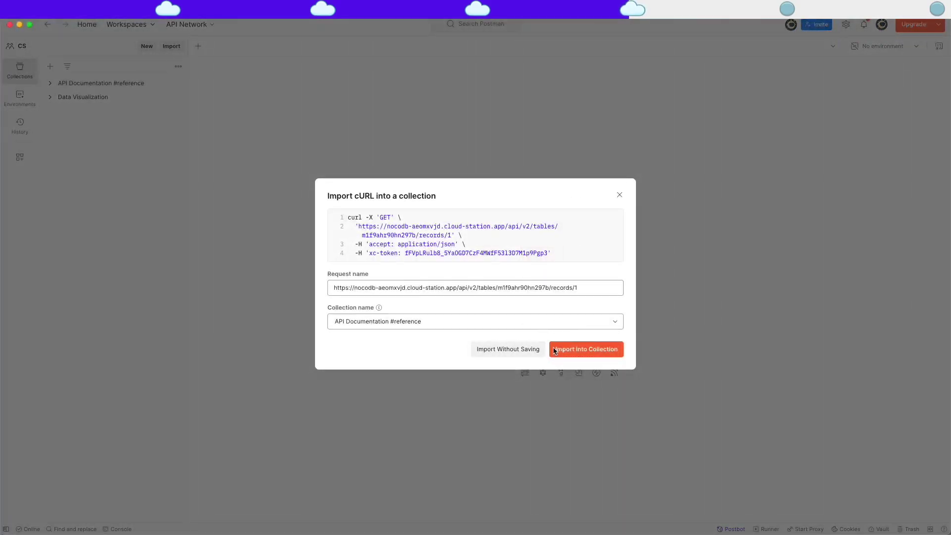
left_click(600, 353)
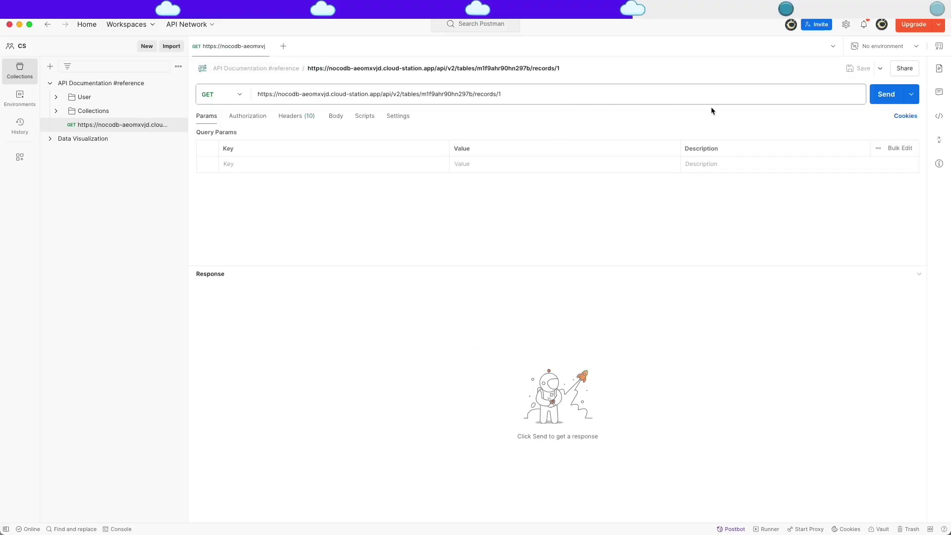
left_click(882, 94)
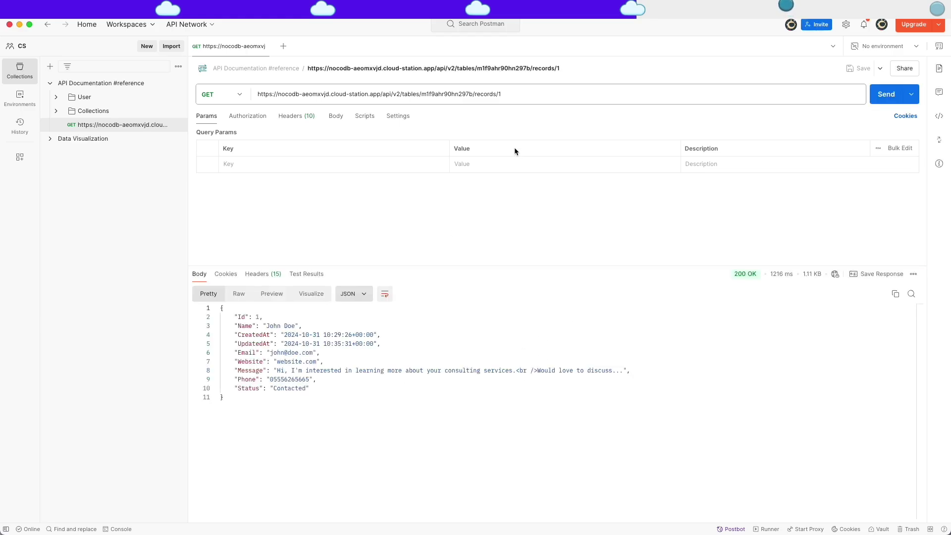
Change the request URL to end in records/2 and send it again.
left_click(514, 95)
type("2")
left_click(886, 94)
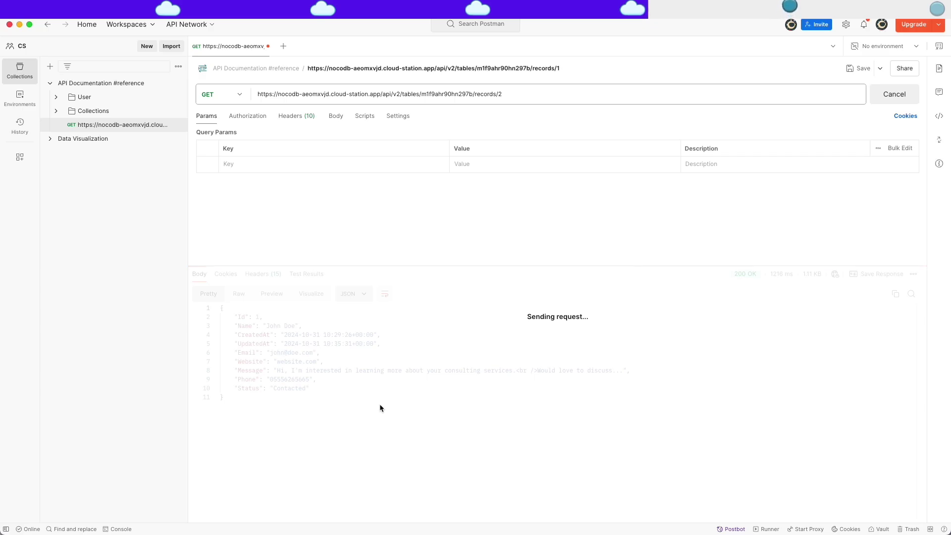
Move the Postman window to another desktop and return to the API docs browser.
key("ctrl+Up")
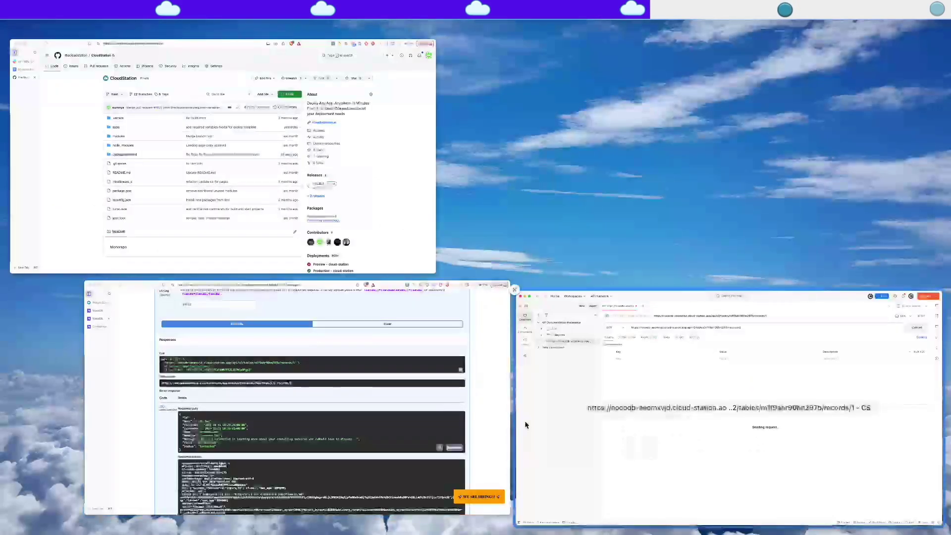
left_click_drag(604, 431, 522, 39)
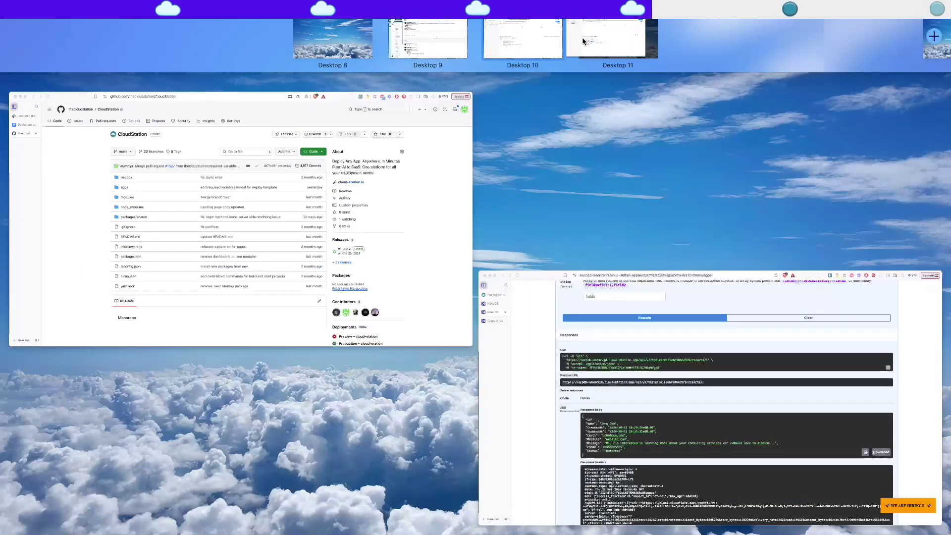
left_click(515, 50)
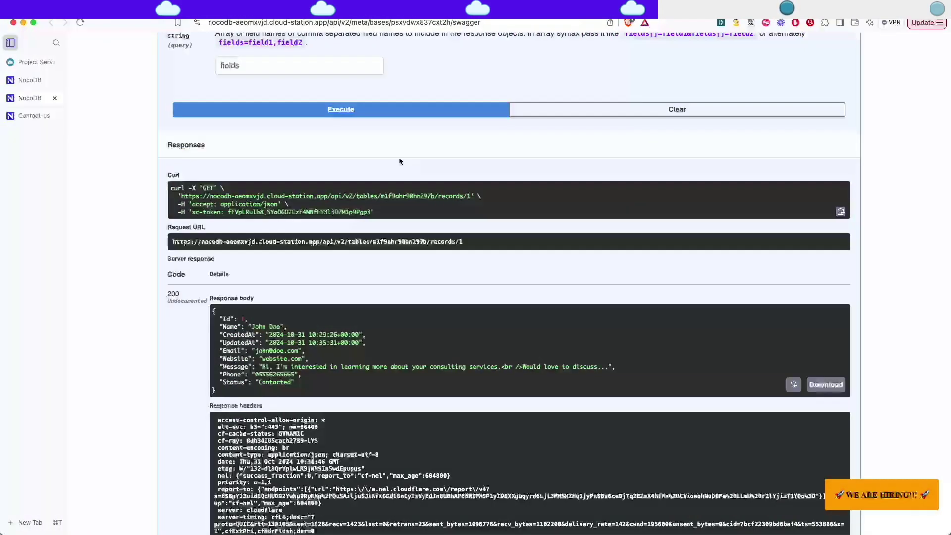
Collapse GET records/{recordId}, expand POST records, and execute it with the example body.
scroll(246, 237, "up", 6)
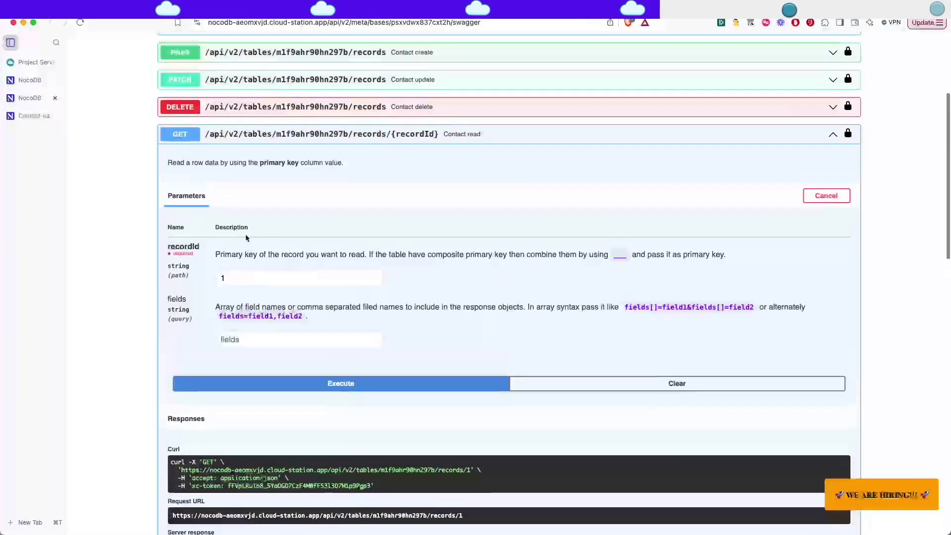
left_click(642, 145)
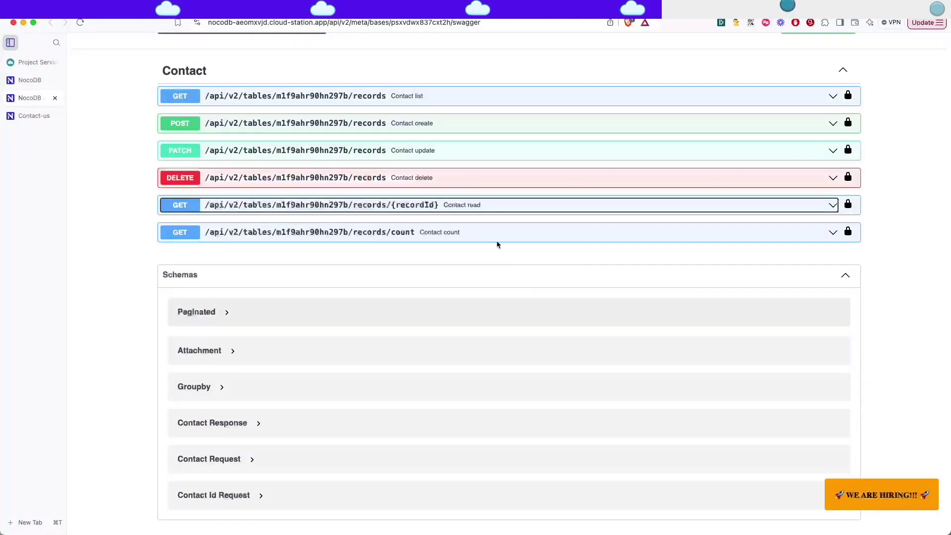
left_click(611, 128)
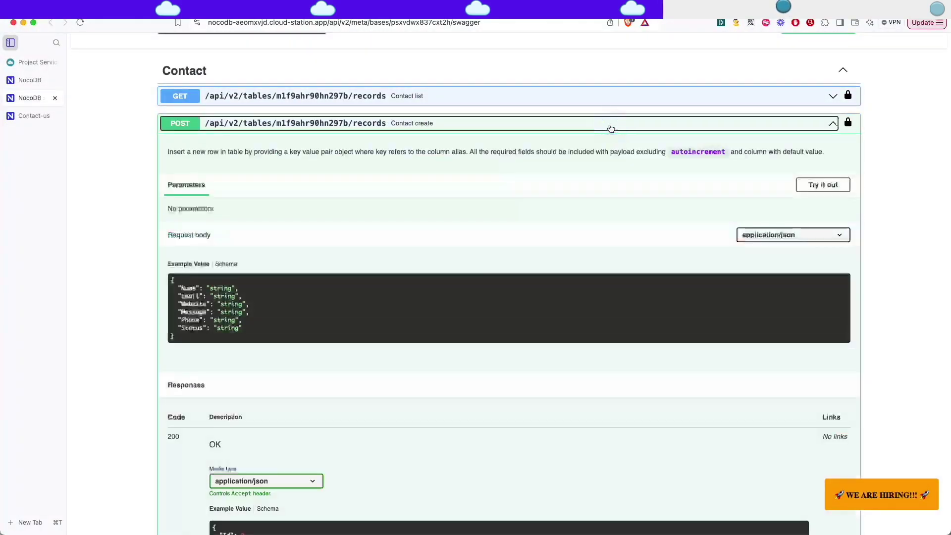
left_click(812, 187)
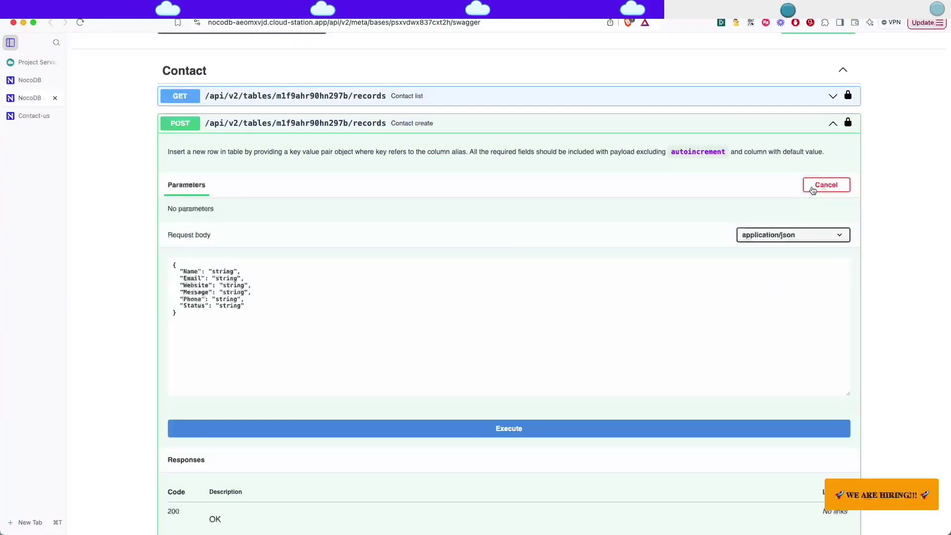
left_click(515, 428)
scroll(539, 333, "down", 6)
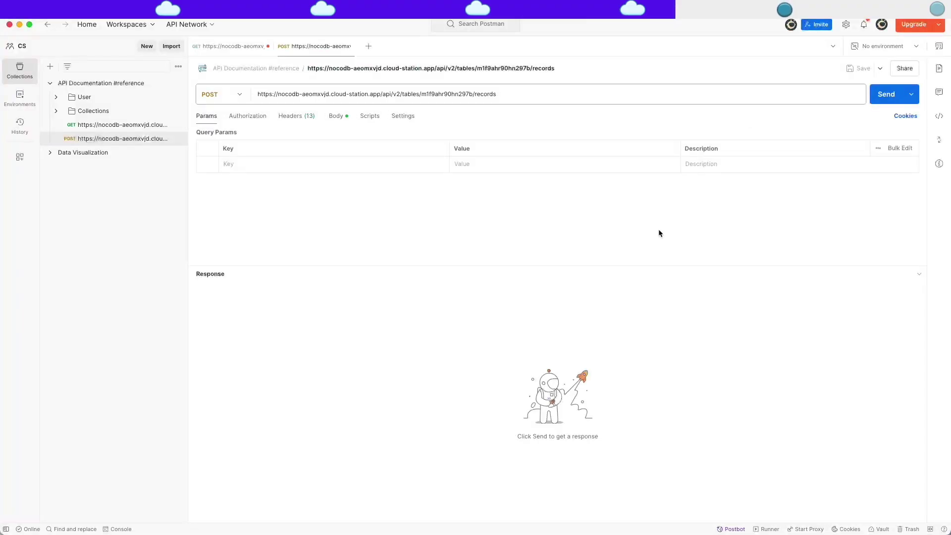
In the POST body, replace the placeholder Name and Email with a sample contact name and e-mail.
left_click(336, 115)
double_click(270, 161)
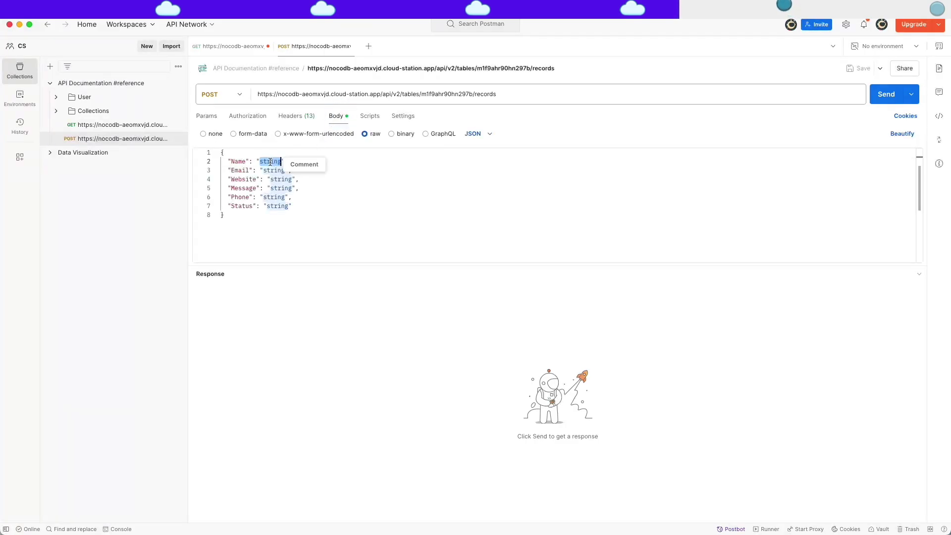
type("JAne")
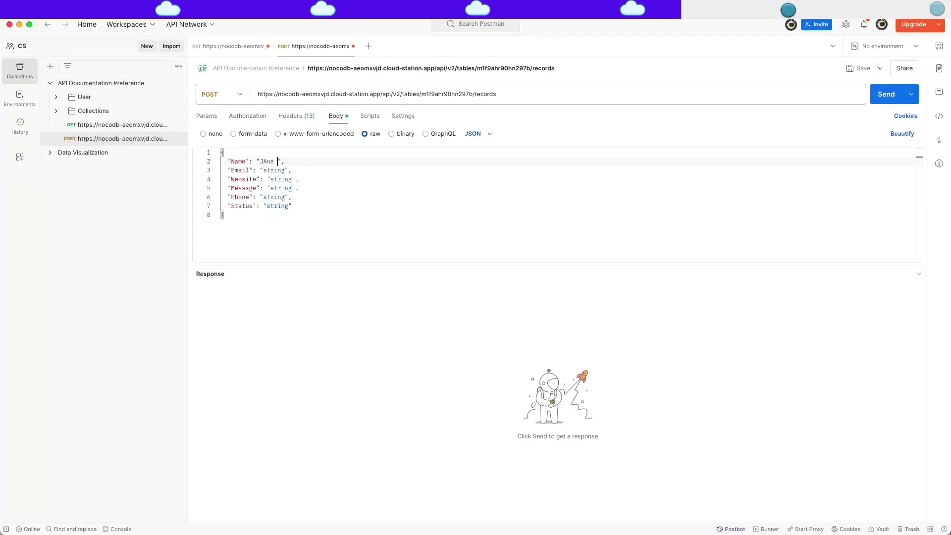
type(" Doh")
key("BackSpace")
type("e")
double_click(274, 171)
type("jane.website.com")
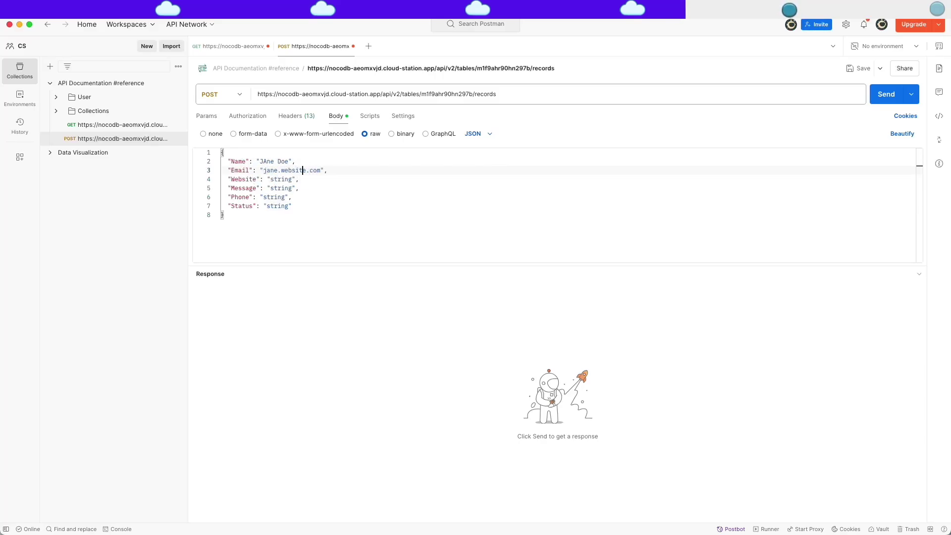
double_click(278, 170)
type("@")
Fill in Website, Message 'Hi' and a phone number, remove the Status line, and send the POST.
double_click(280, 180)
type("website.com")
double_click(280, 188)
type("Hi...")
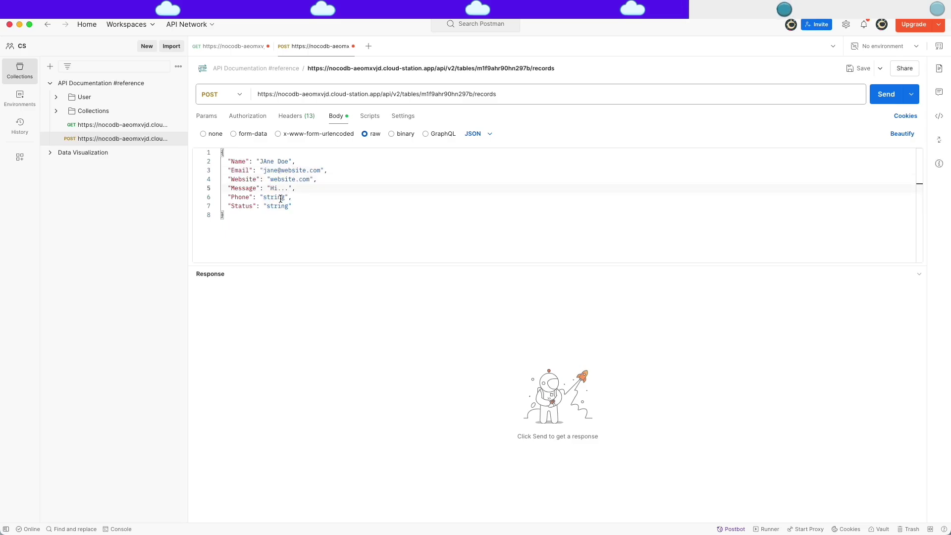
double_click(281, 197)
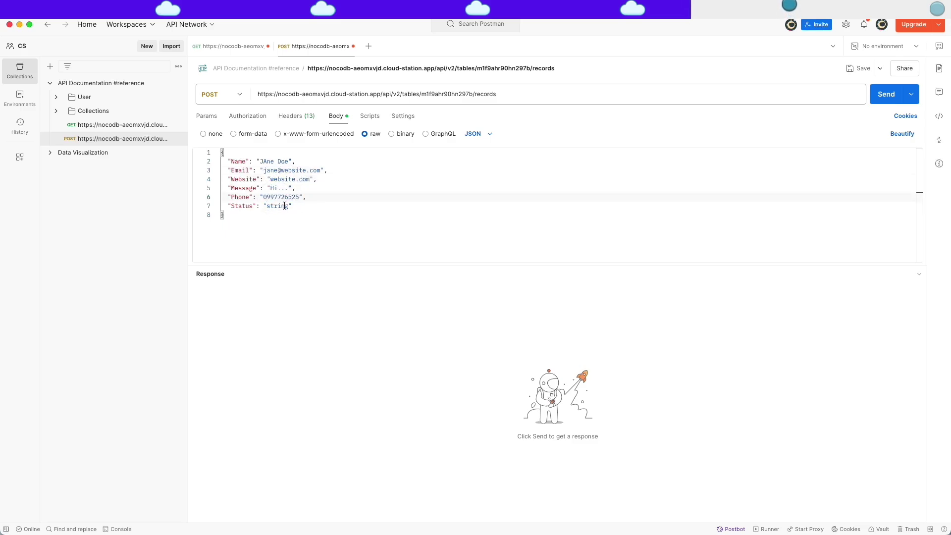
triple_click(280, 205)
key("BackSpace")
left_click(886, 94)
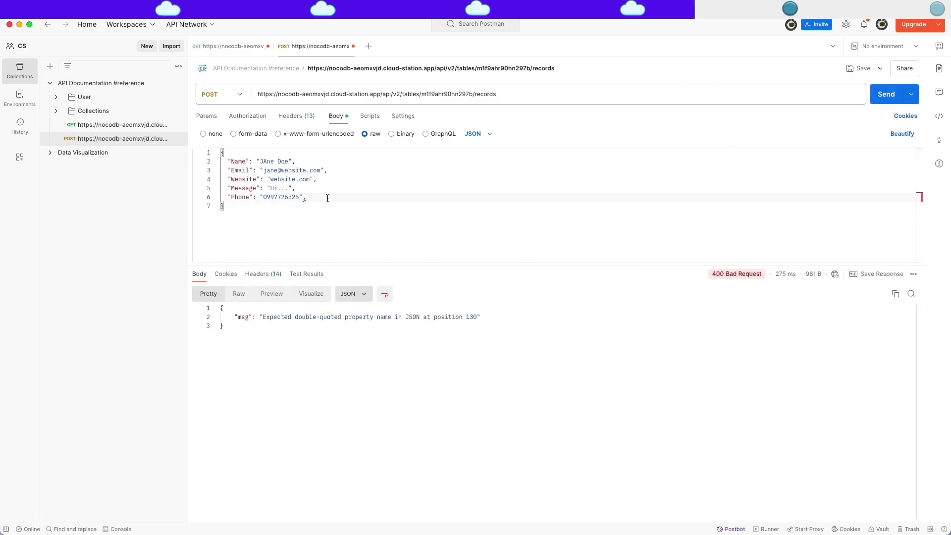
left_click(879, 98)
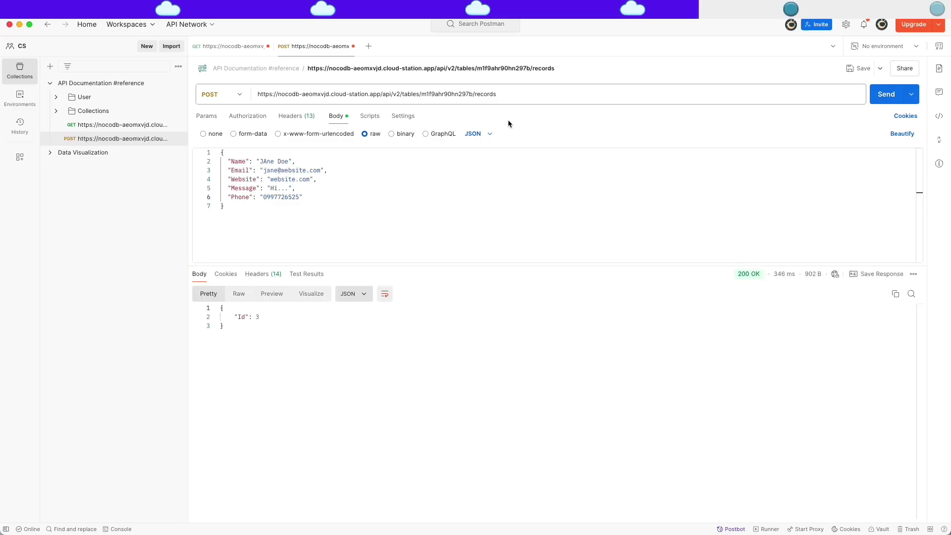
Resend the GET list request to confirm three contact records are returned.
left_click(238, 47)
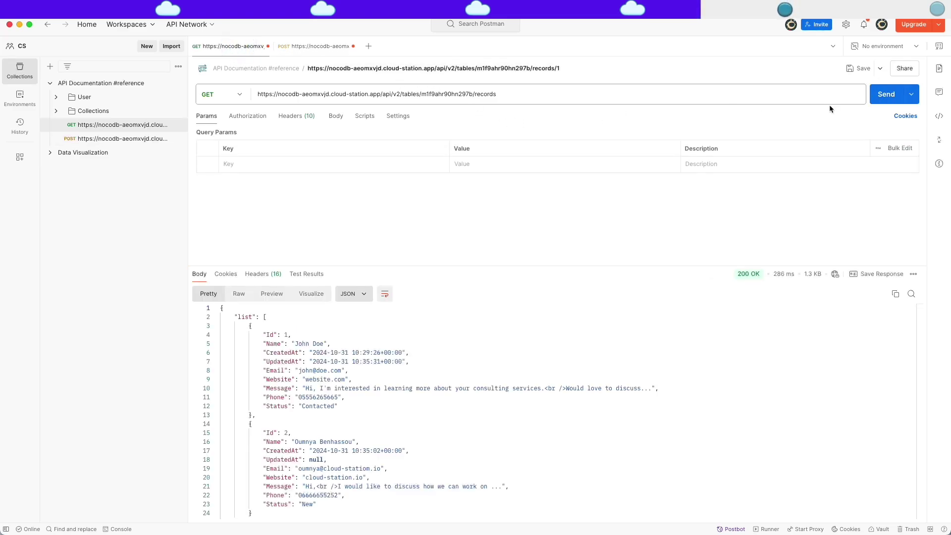
left_click(885, 96)
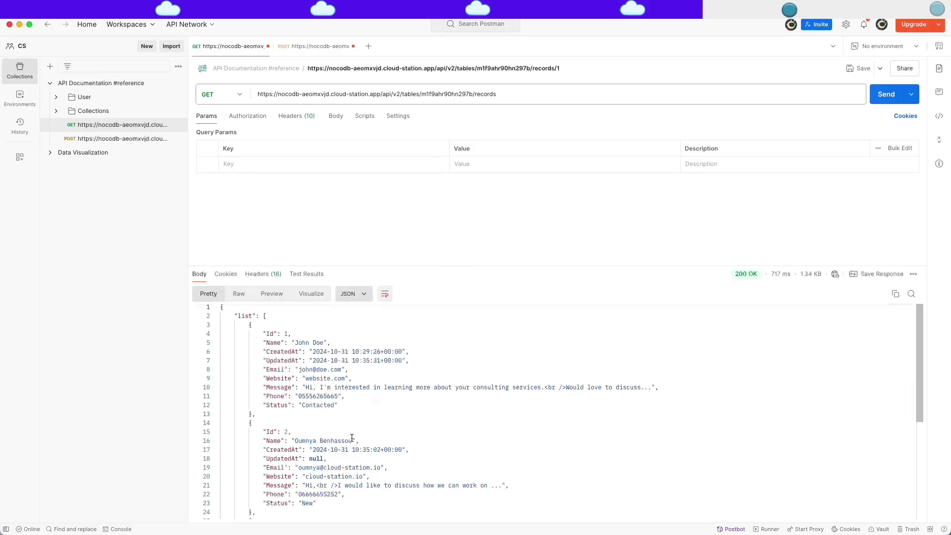
scroll(352, 437, "down", 5)
left_click_drag(255, 436, 250, 344)
left_click(388, 387)
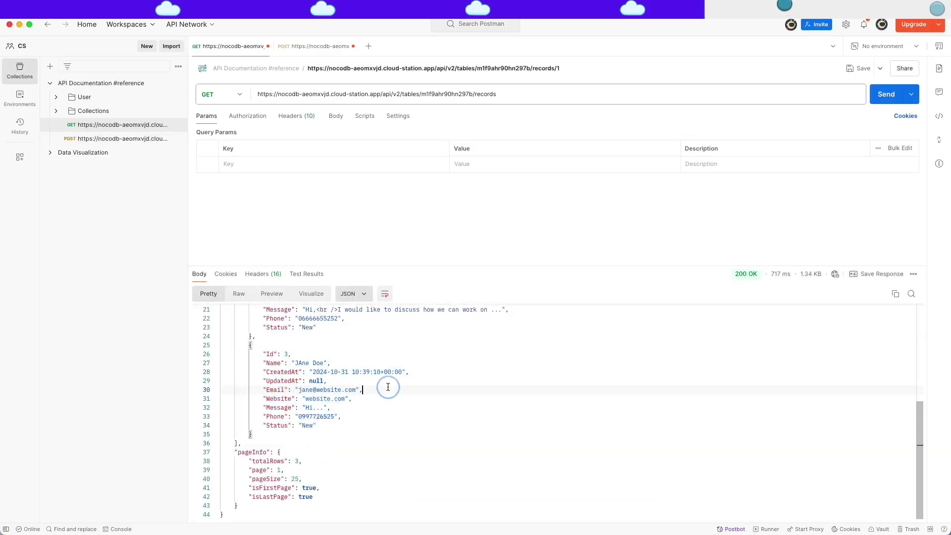
Return to the NocoDB base dashboard and open the Contact table's grid.
key("ctrl+Left")
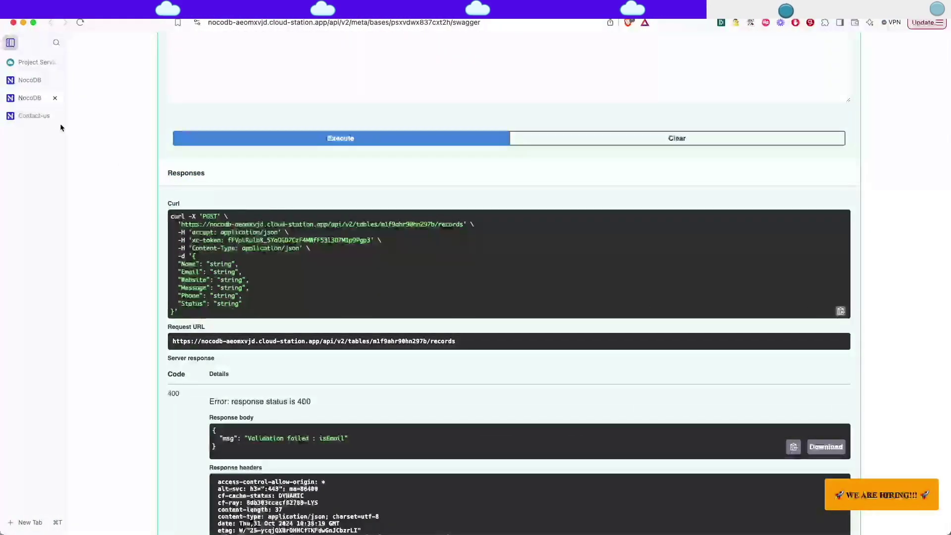
key("ctrl+shift+Tab")
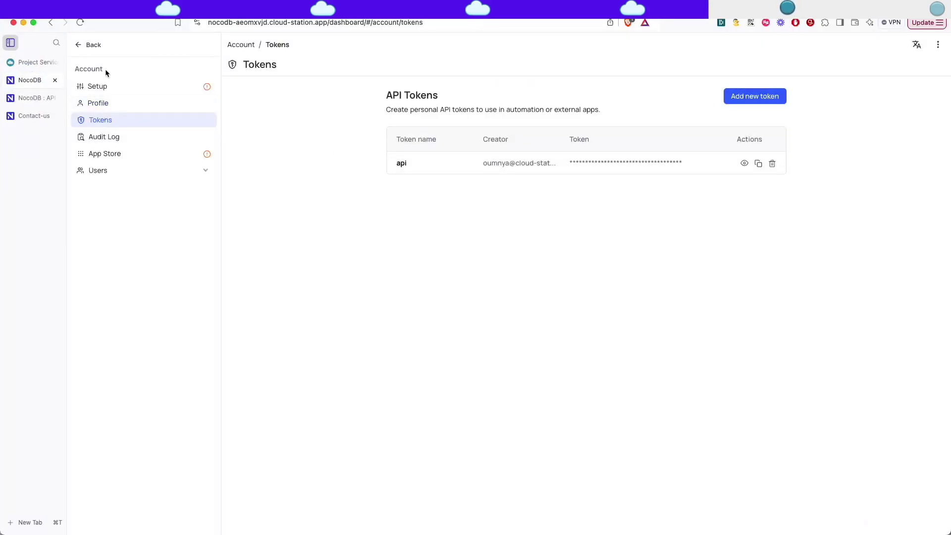
left_click(82, 45)
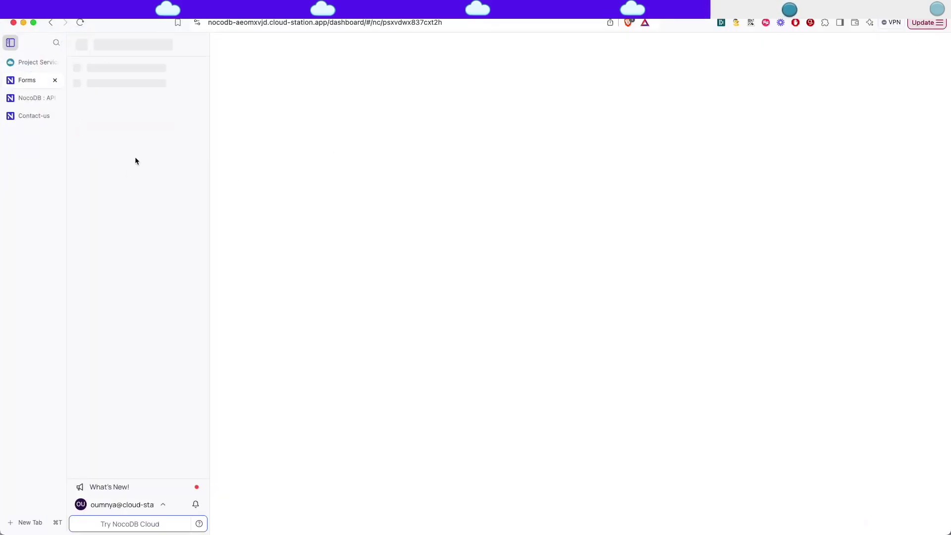
left_click(106, 147)
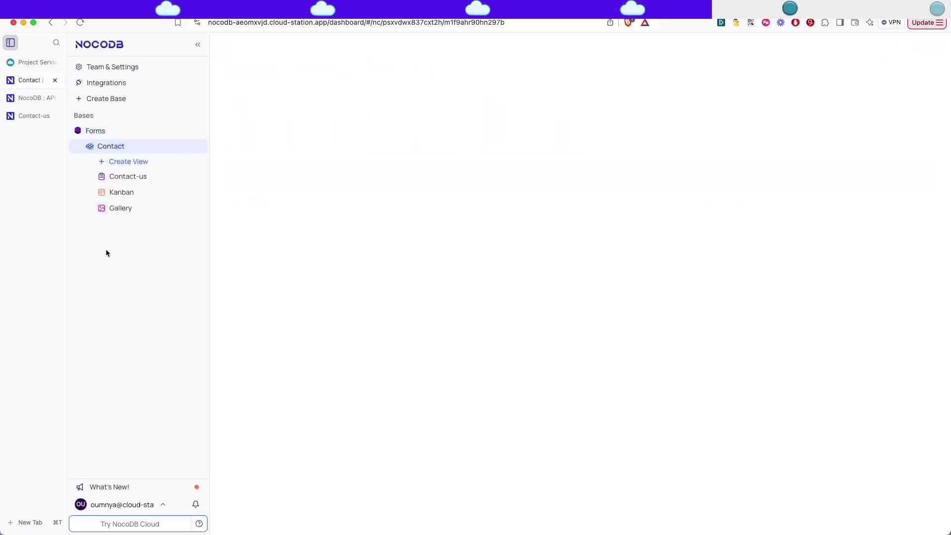
Switch to the Gallery and status Kanban views, then go back to the CloudStation project.
left_click(131, 211)
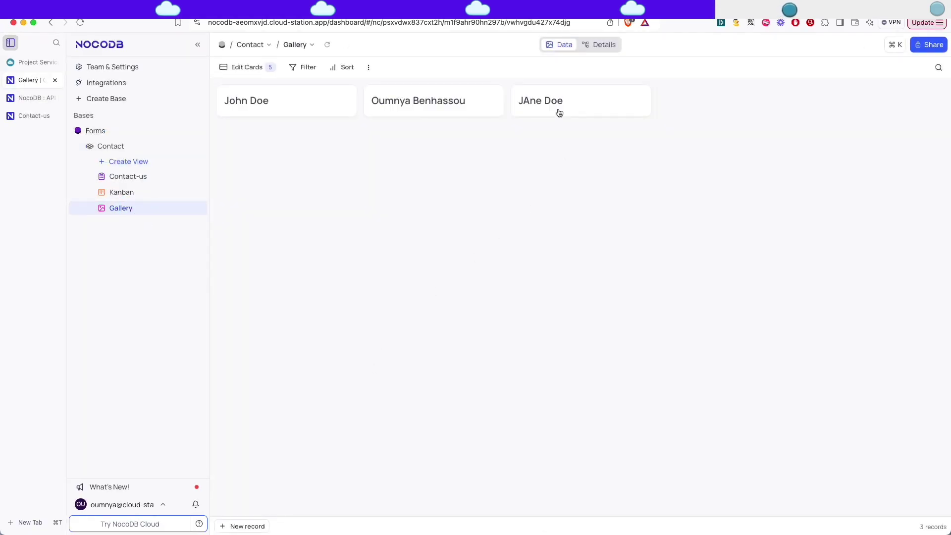
left_click(130, 193)
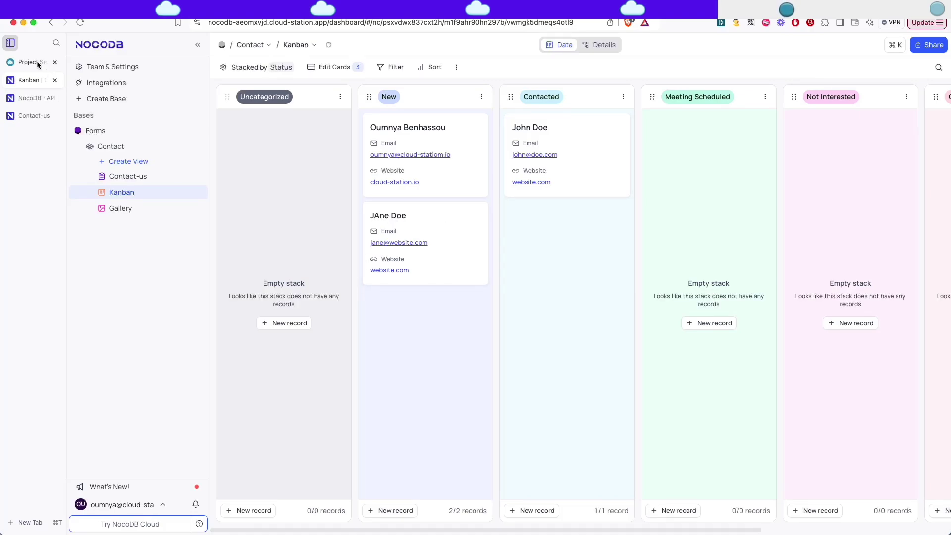
left_click(32, 62)
In Nocodb's Deploy Settings > Resources, raise CPU to 0.7 GHz and RAM to 1.4 GB.
left_click(417, 219)
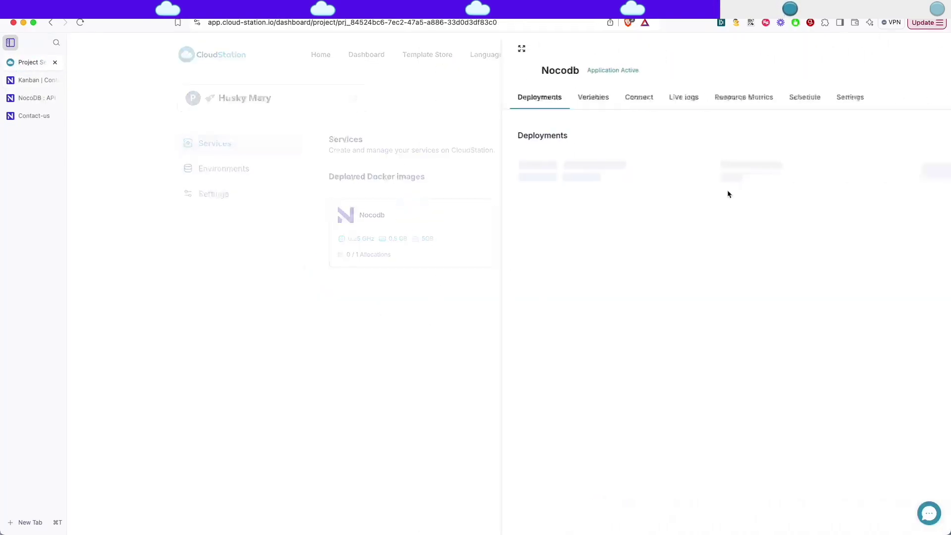
left_click(769, 98)
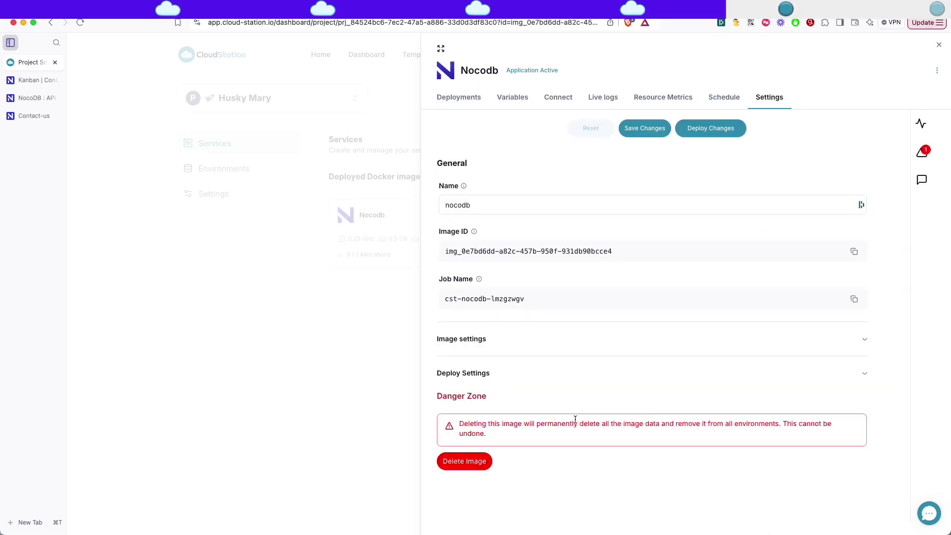
left_click(451, 374)
scroll(463, 375, "down", 6)
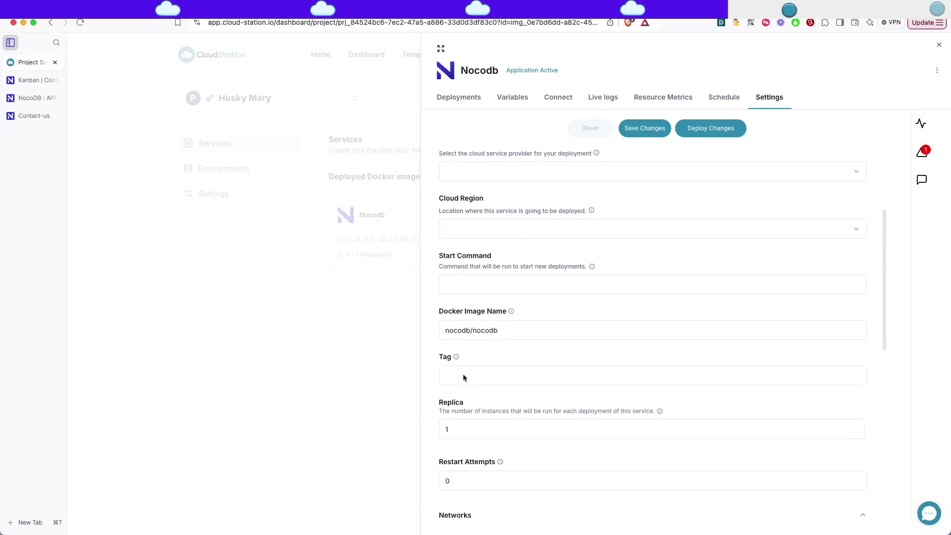
scroll(463, 375, "down", 8)
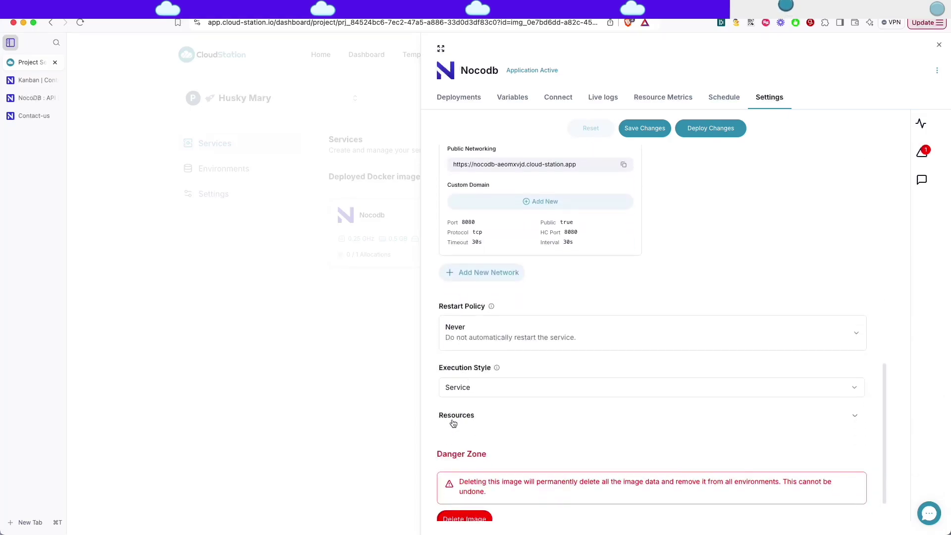
left_click(453, 416)
scroll(543, 411, "down", 6)
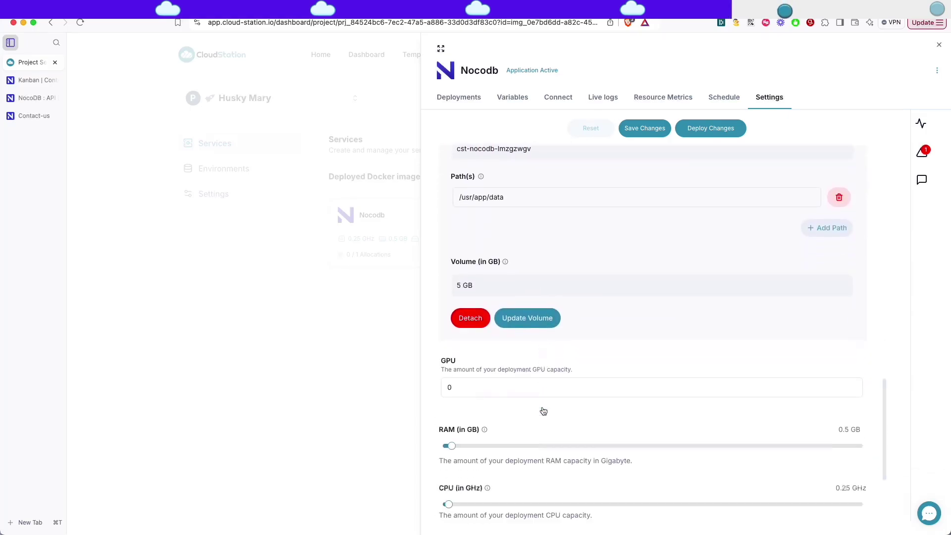
scroll(544, 411, "down", 3)
left_click_drag(451, 358, 454, 360)
left_click_drag(450, 418, 451, 419)
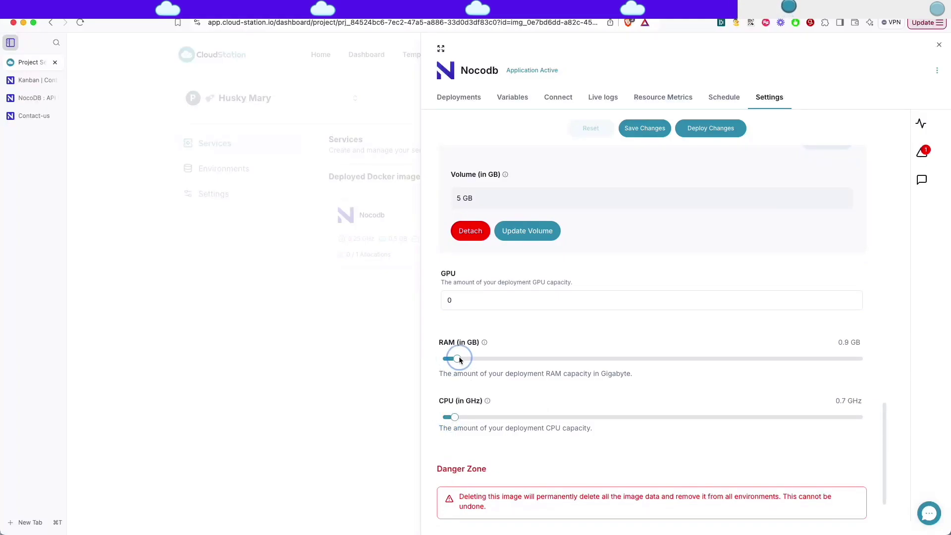
left_click_drag(459, 360, 456, 360)
Save the resource changes, deploy them, and check the new Nocodb deployment.
left_click(640, 130)
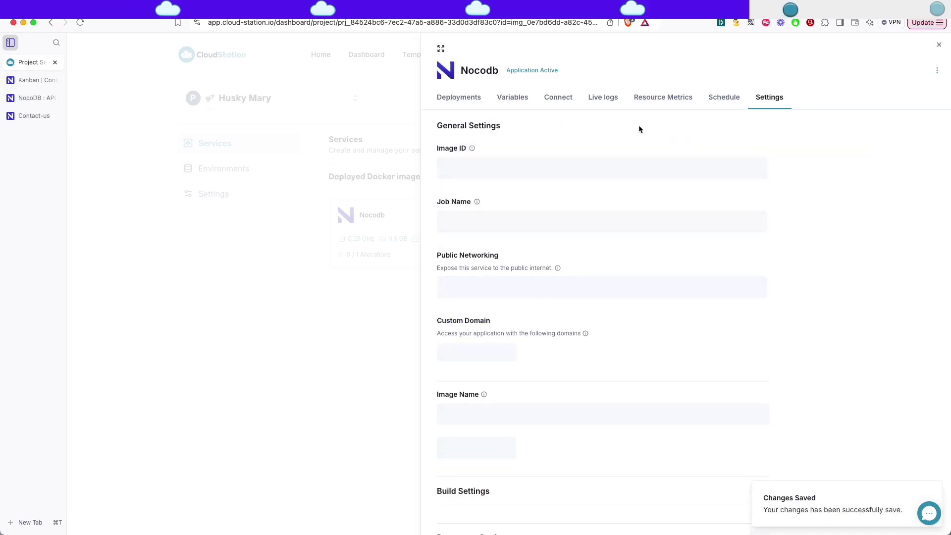
left_click(706, 136)
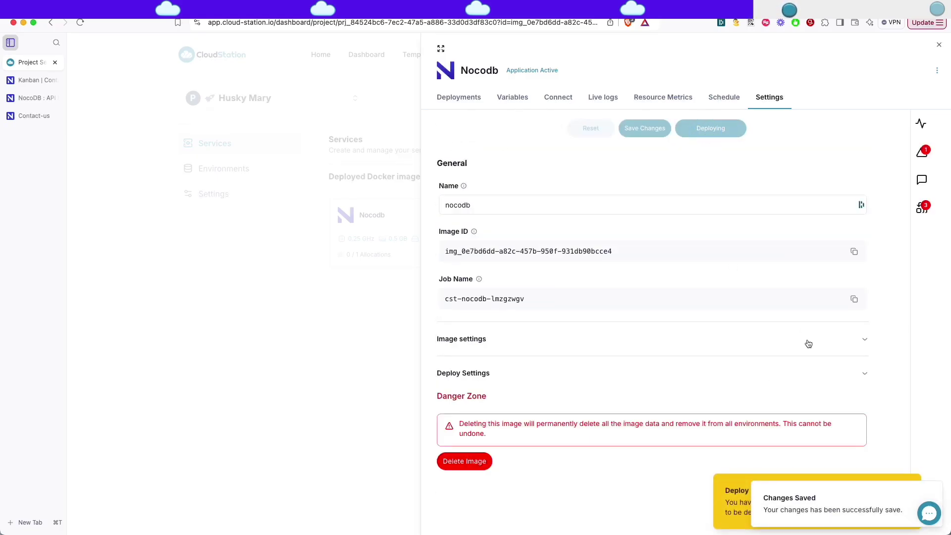
left_click(917, 475)
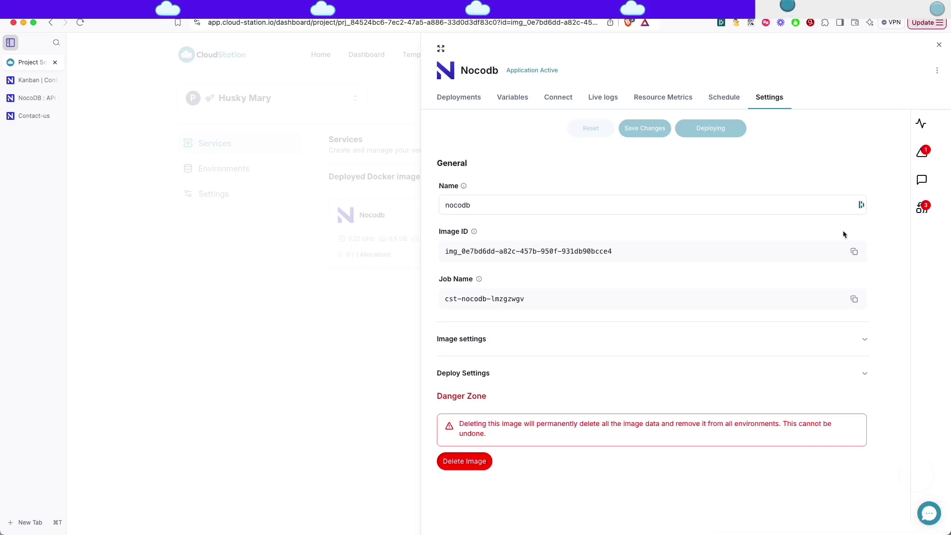
left_click(459, 99)
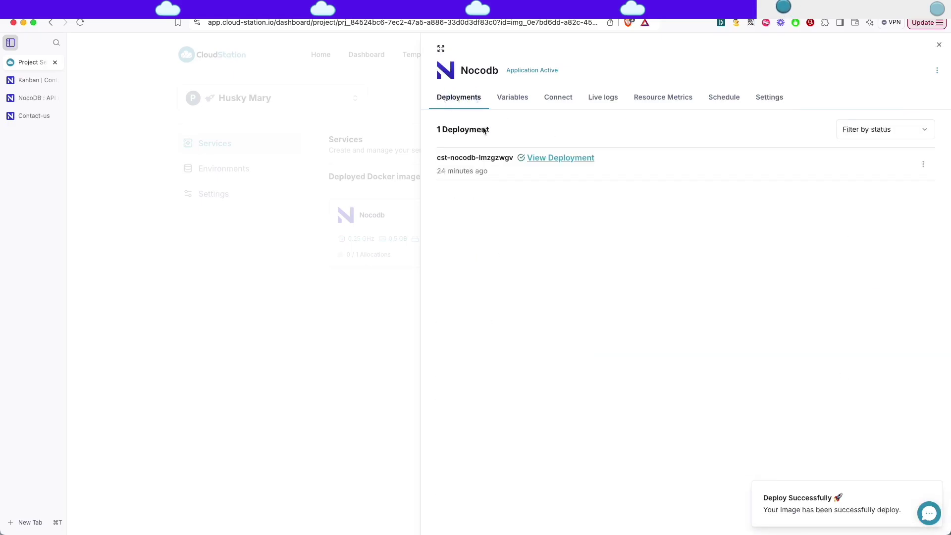
left_click(235, 332)
left_click(387, 211)
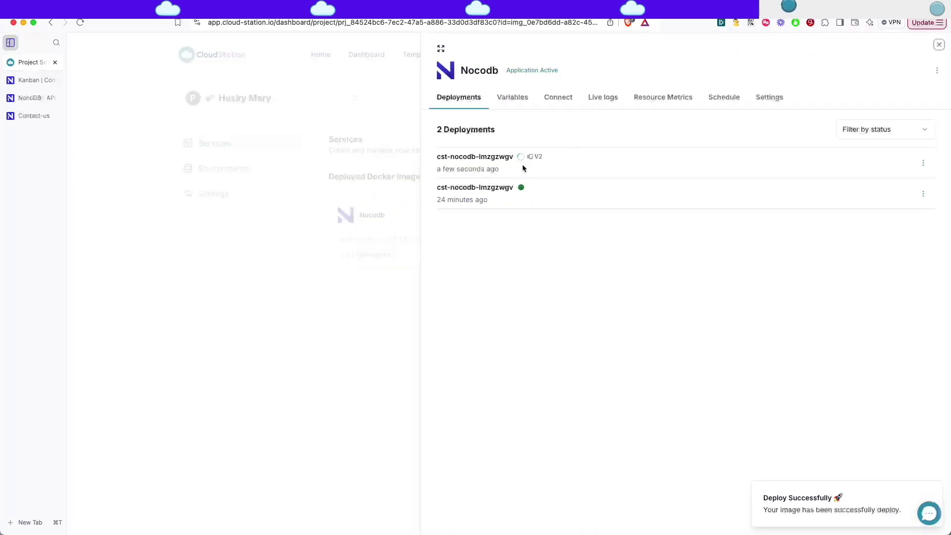
left_click(322, 278)
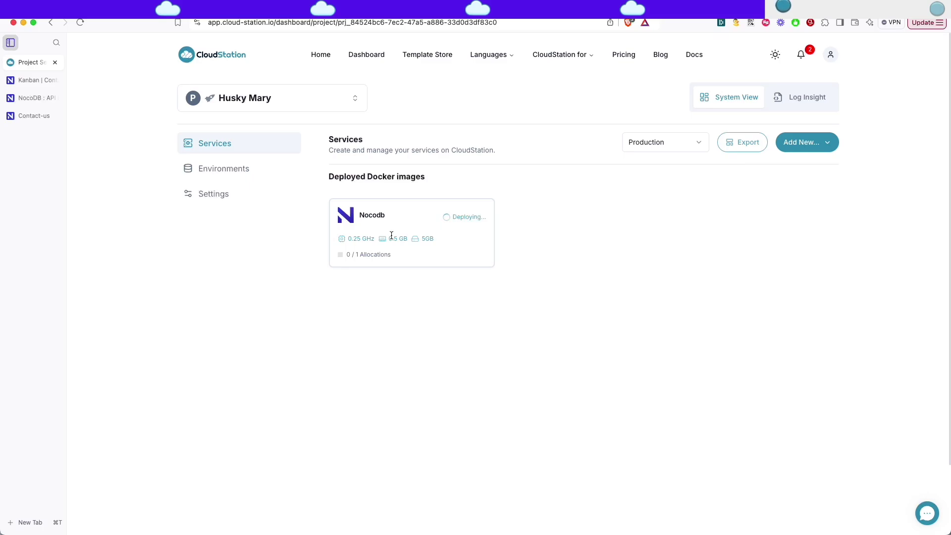
Reload NocoDB, open the PostgreSQL connection form on Integrations, and close it unused.
left_click(28, 80)
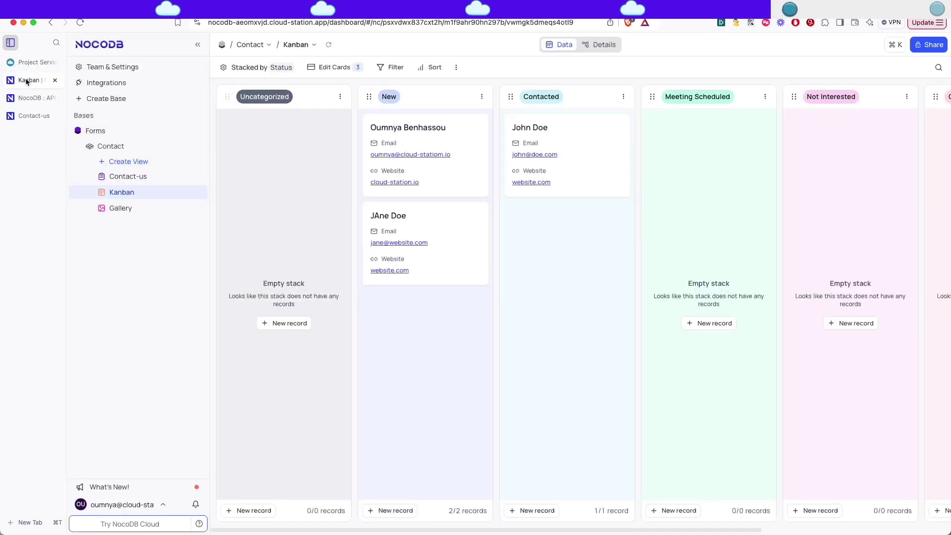
key("super+r")
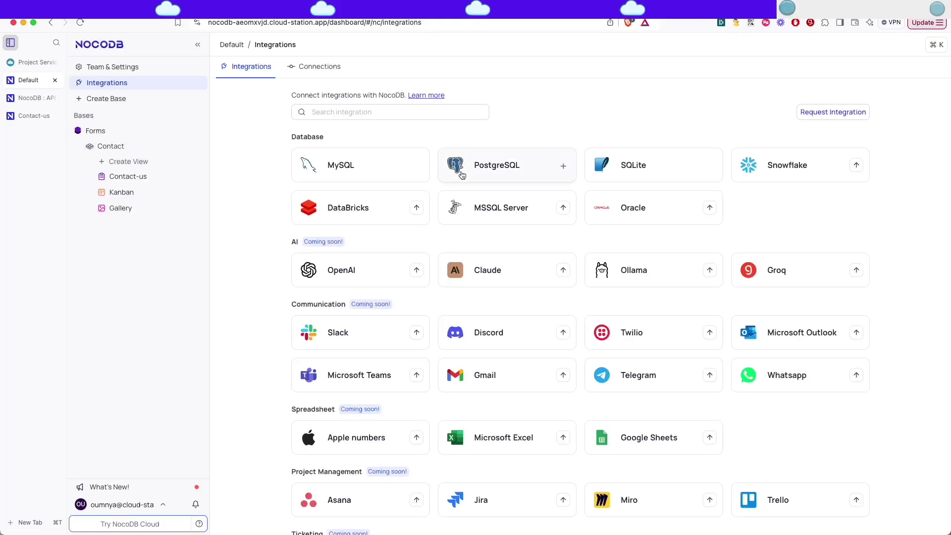
left_click(496, 169)
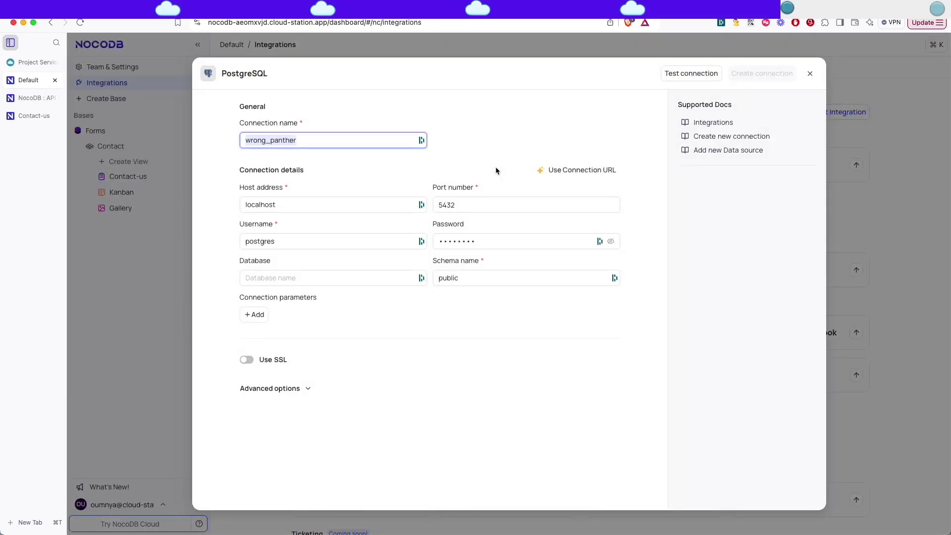
left_click(810, 74)
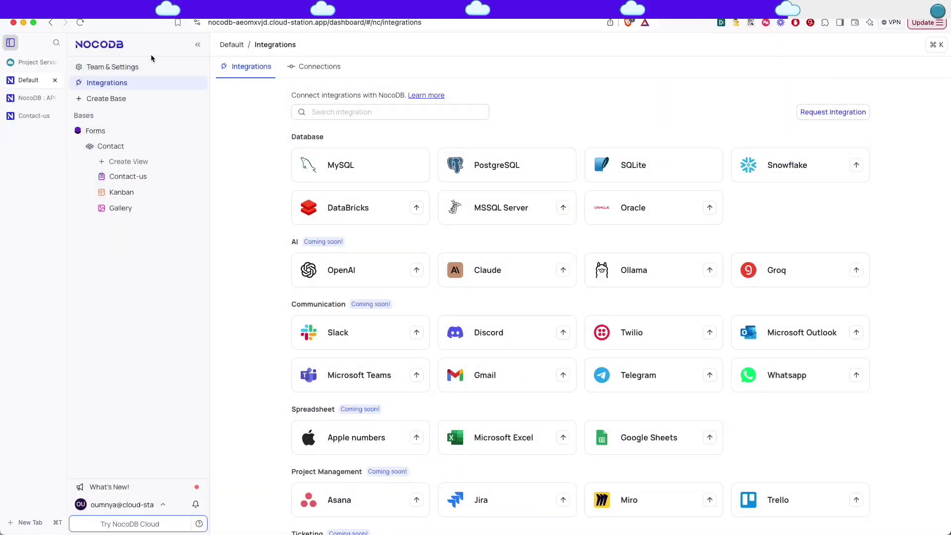
In Team & Settings, check the Invite User form without inviting, then view the signup settings.
left_click(112, 67)
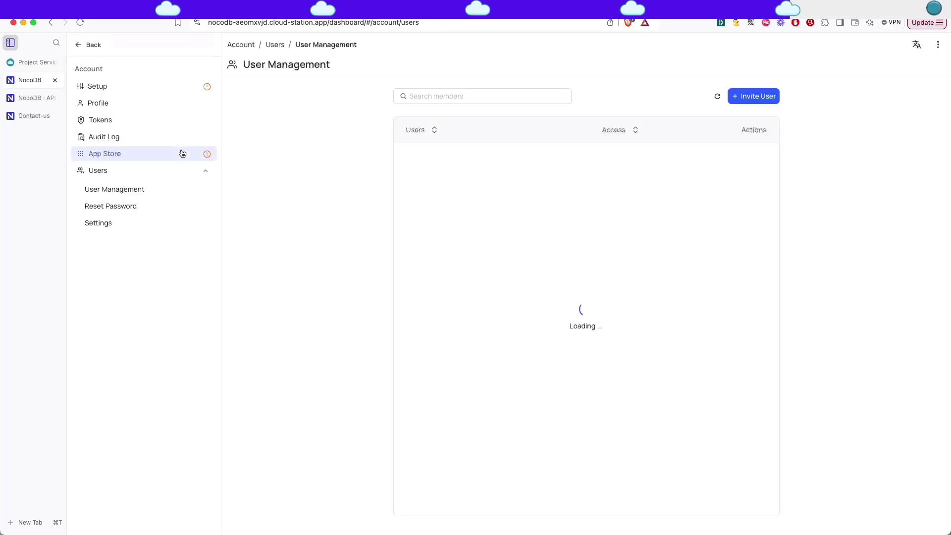
left_click(748, 98)
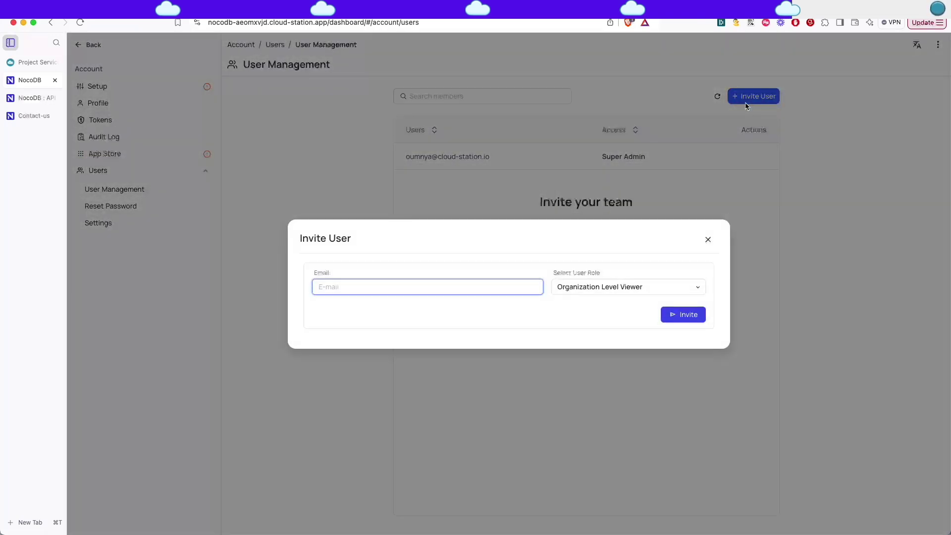
left_click(708, 240)
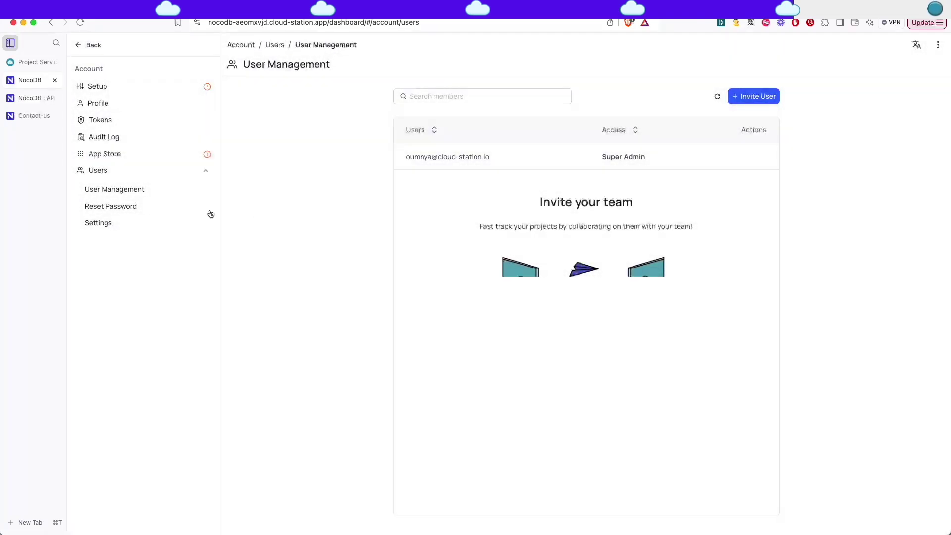
left_click(109, 222)
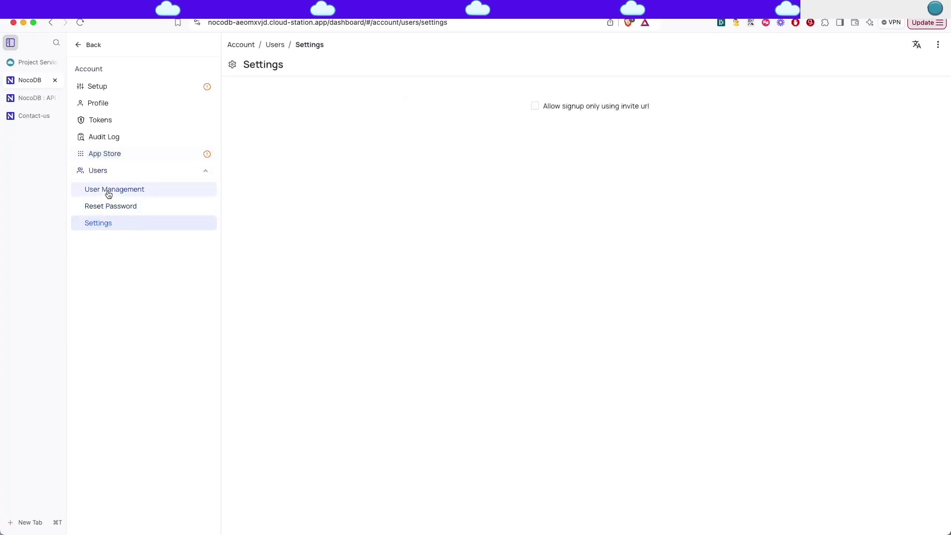
Under Setup > Configure E-mail, choose SMTP as the email service.
left_click(96, 93)
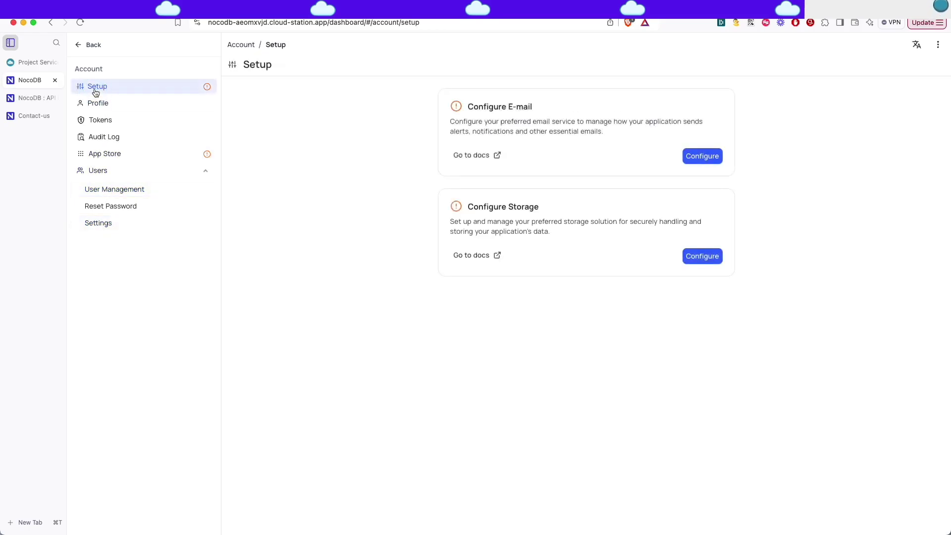
left_click(711, 156)
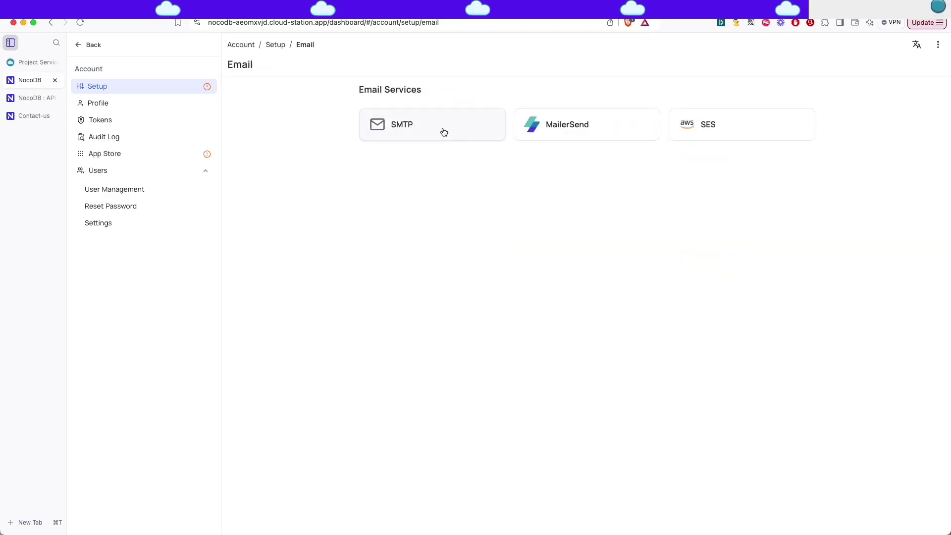
left_click(444, 132)
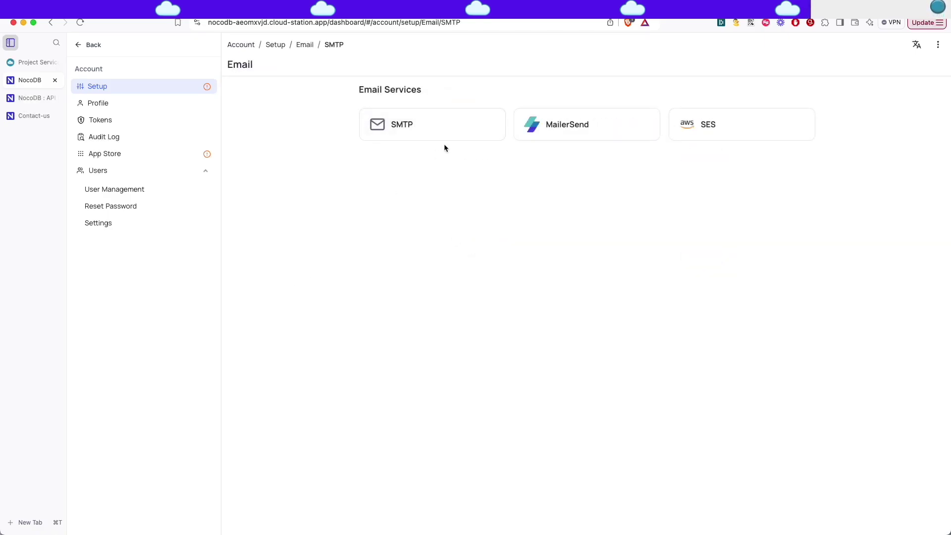
Save SMTP settings (smtp.gmail.com, port 587, ignore TLS errors) and go to User Management.
left_click(403, 124)
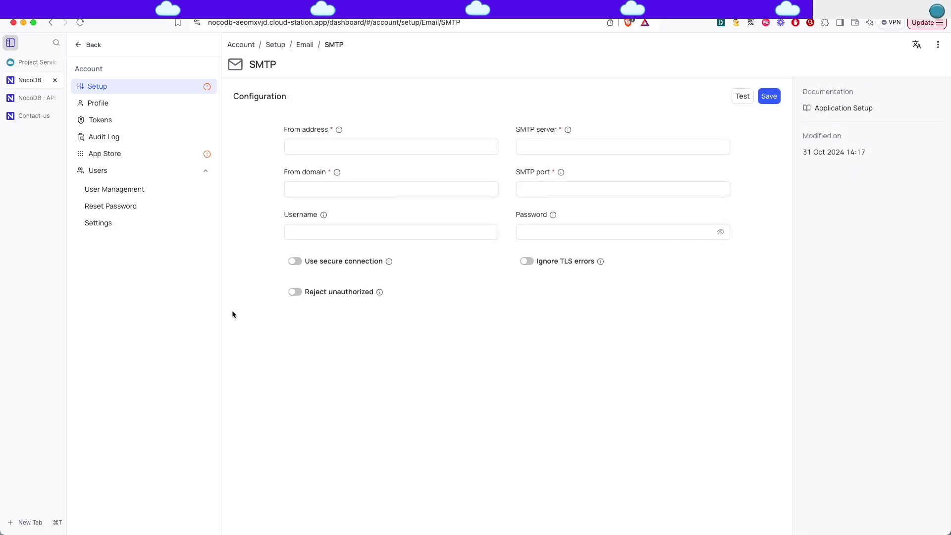
left_click(365, 145)
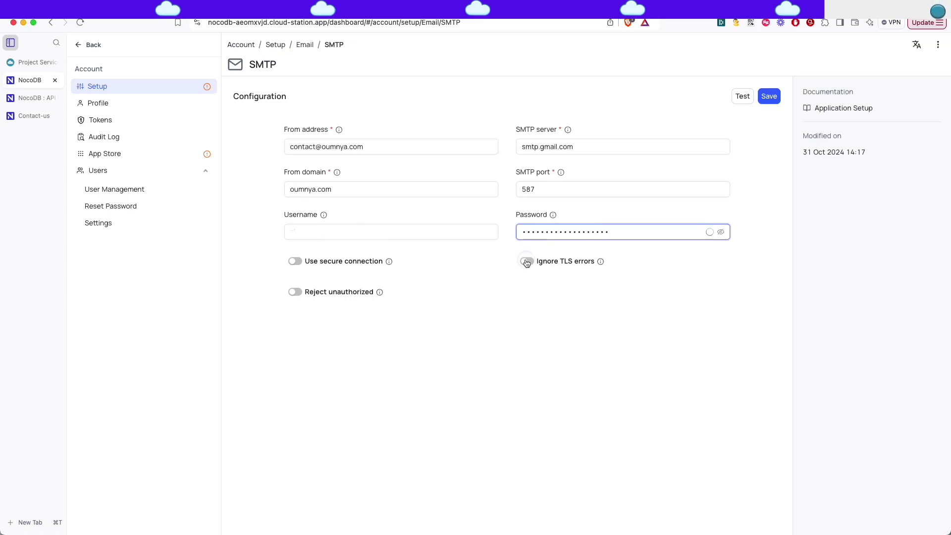
left_click(527, 261)
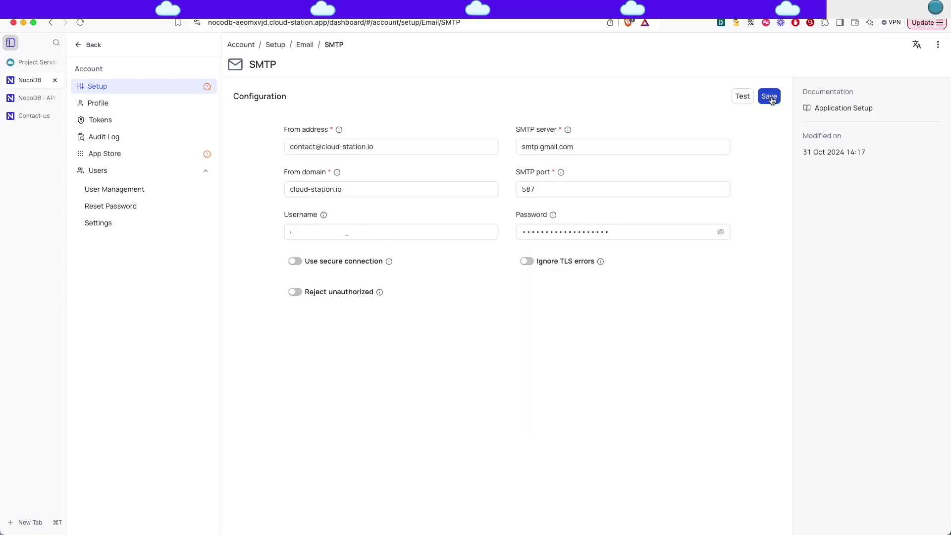
left_click(770, 98)
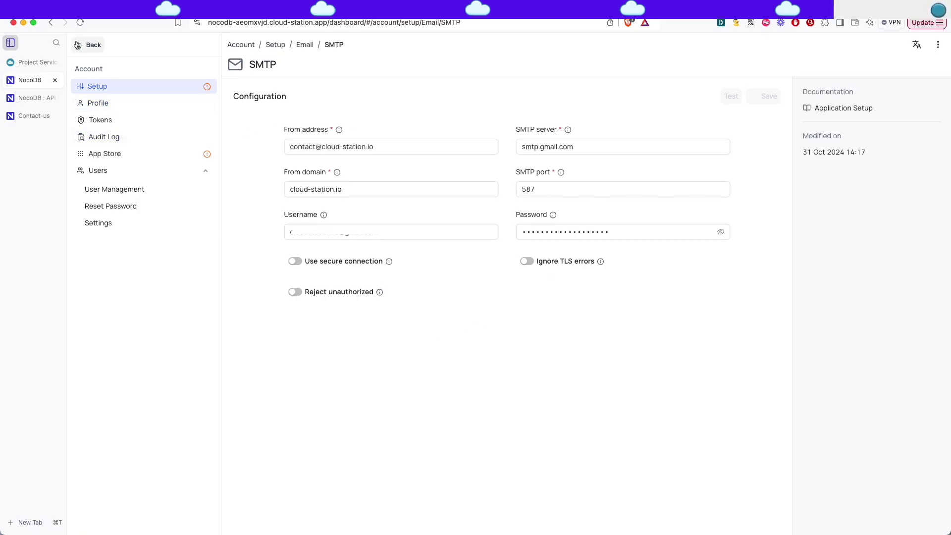
left_click(94, 171)
left_click(94, 172)
Invite the new user's e-mail address with the Organization Level Creator role and check the invitation e-mail.
left_click(99, 192)
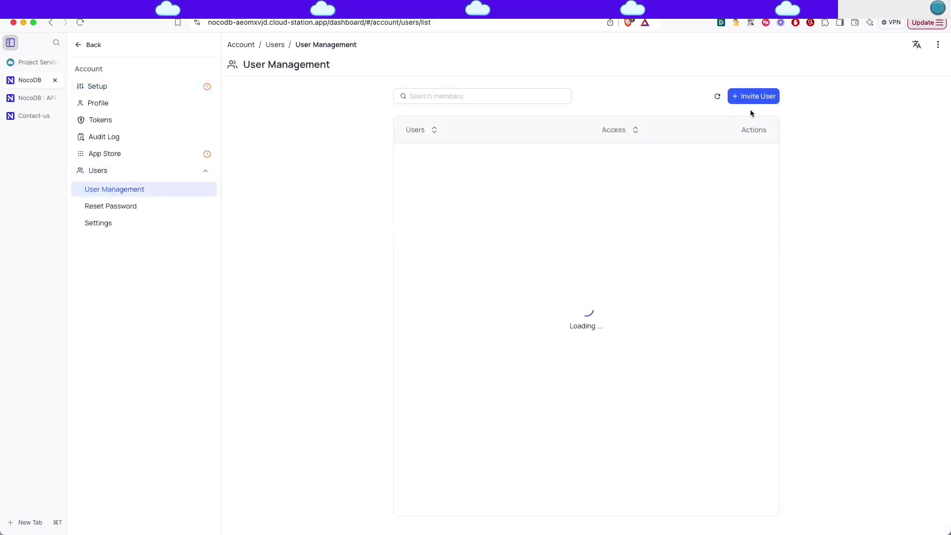
left_click(750, 97)
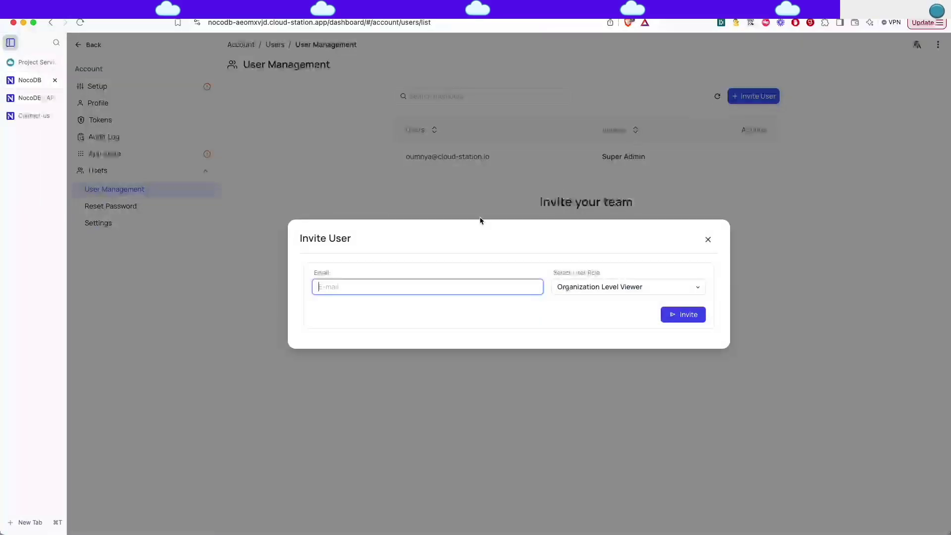
left_click(609, 289)
left_click(584, 313)
left_click(701, 317)
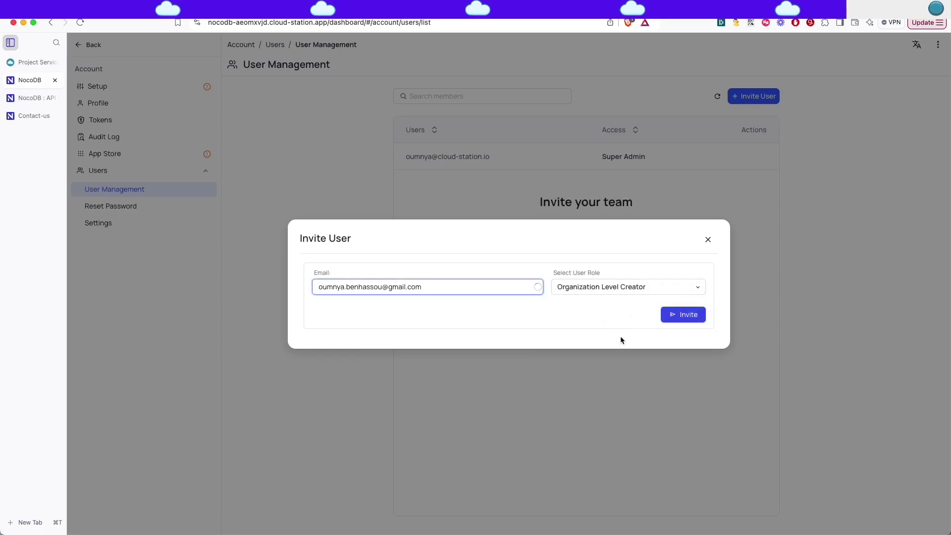
left_click(690, 319)
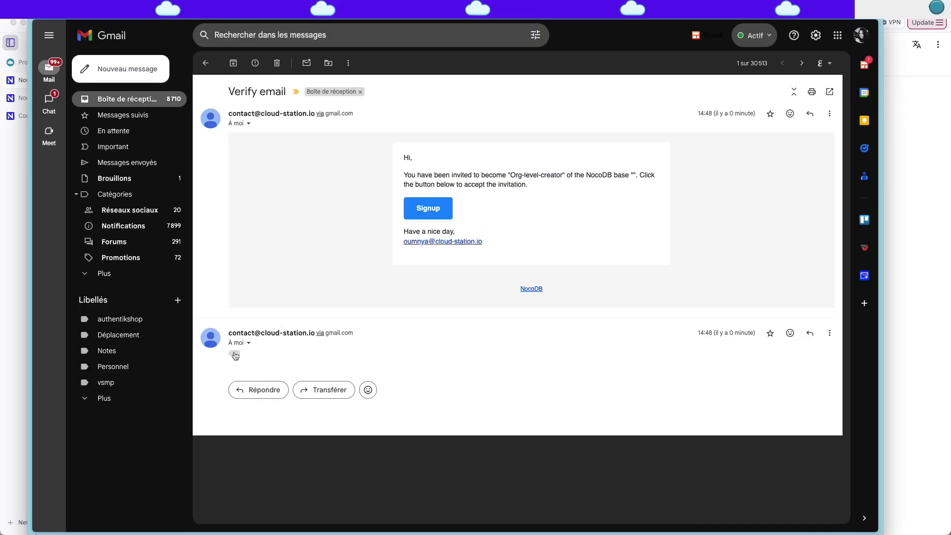
scroll(370, 363, "down", 5)
scroll(504, 366, "up", 2)
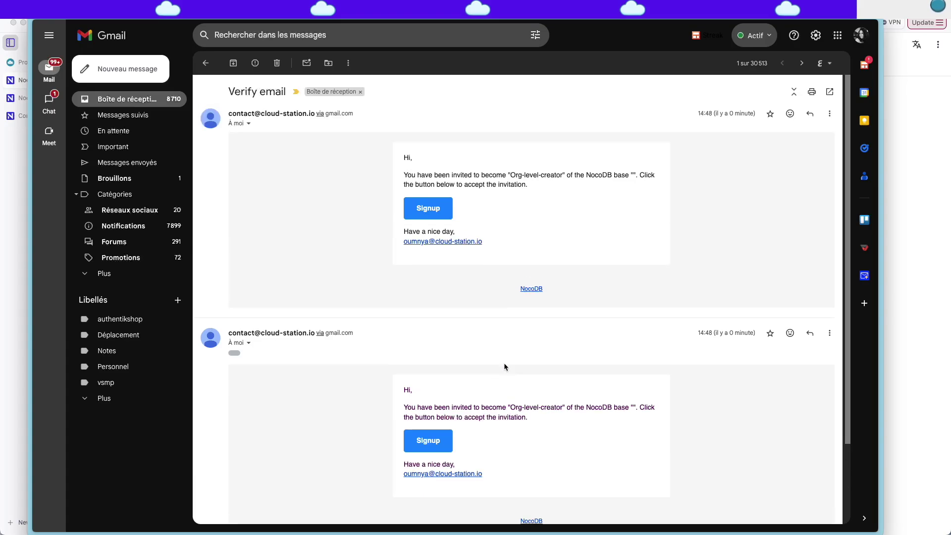
Sign up via the invitation link with the invitee's e-mail and a password, then open Team & Settings.
left_click(436, 213)
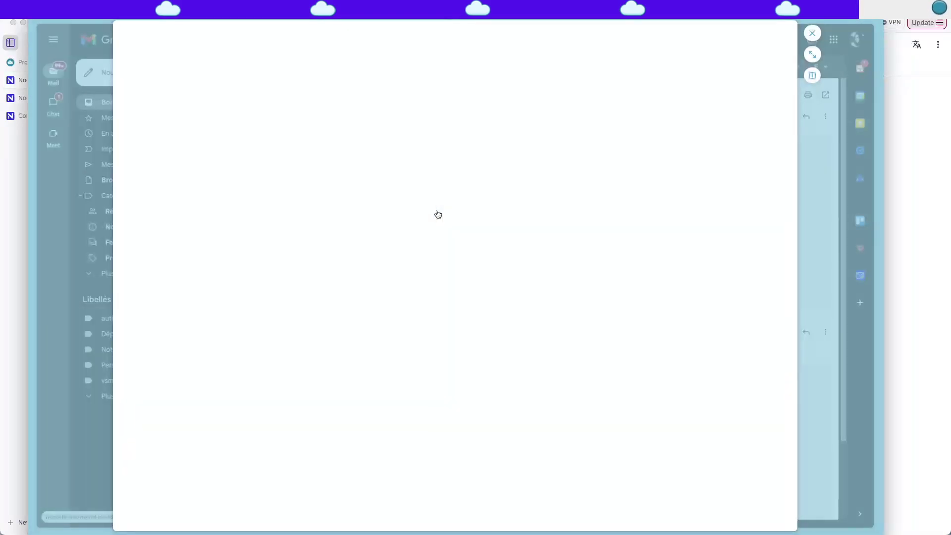
left_click(812, 54)
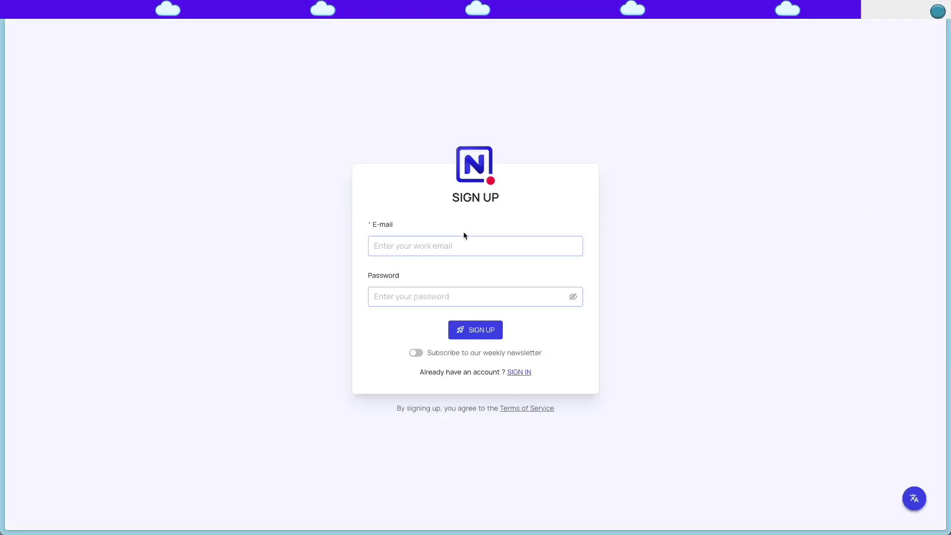
left_click(453, 244)
left_click(469, 294)
type("**********")
key("Return")
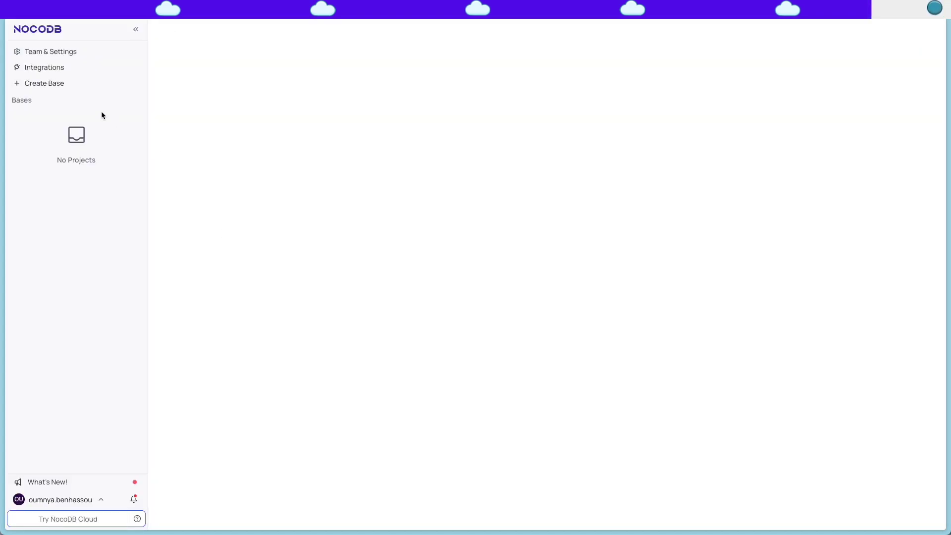
left_click(55, 54)
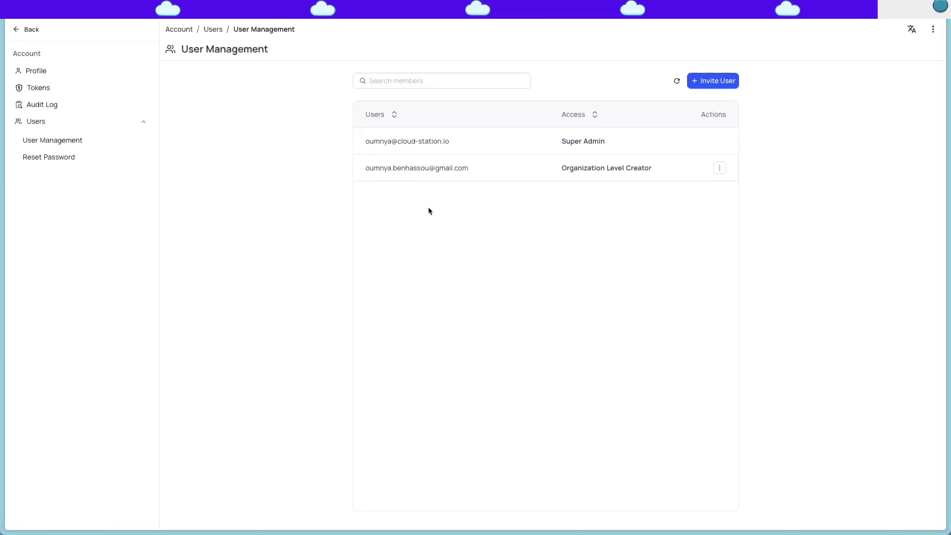
key("ctrl+Up")
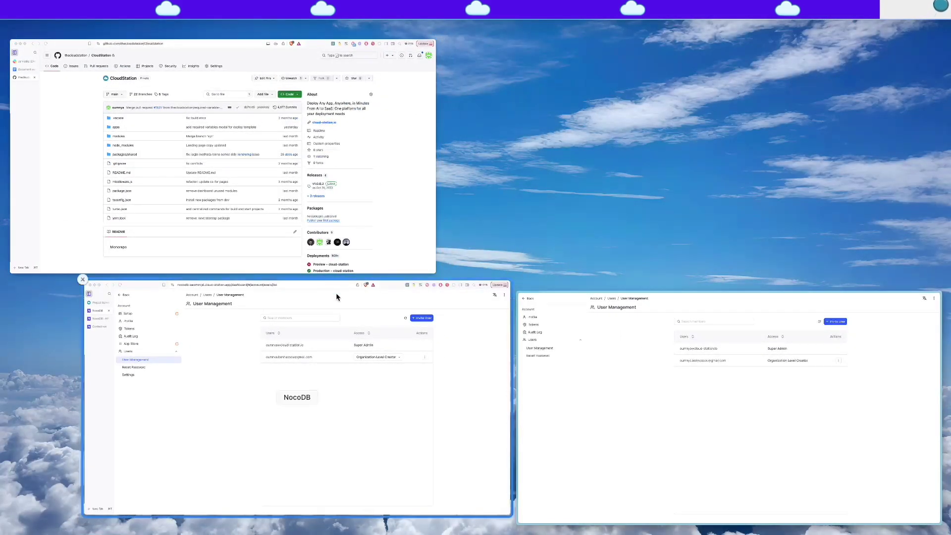
In the admin's window, review the invited user's access options, then open the Forms base's Contact table grid.
left_click(336, 293)
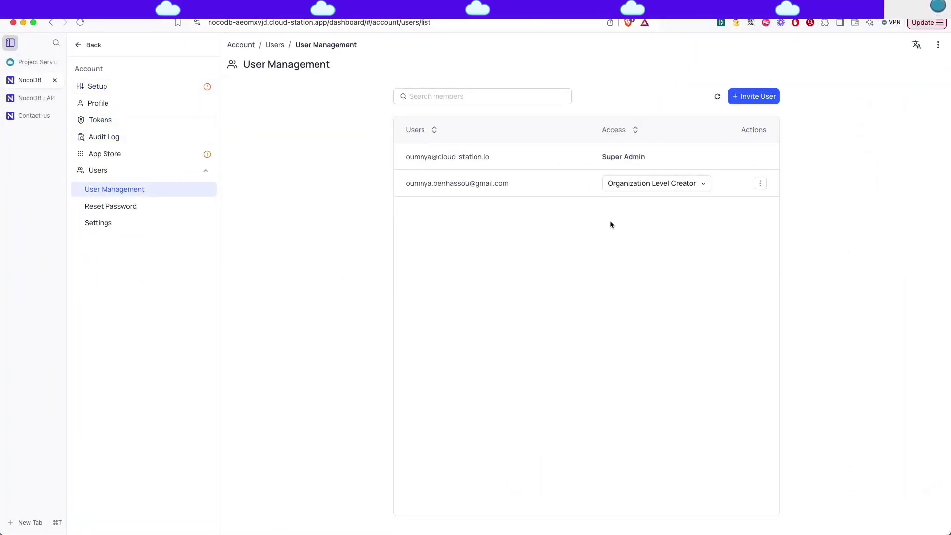
left_click(678, 189)
left_click(760, 183)
left_click(546, 266)
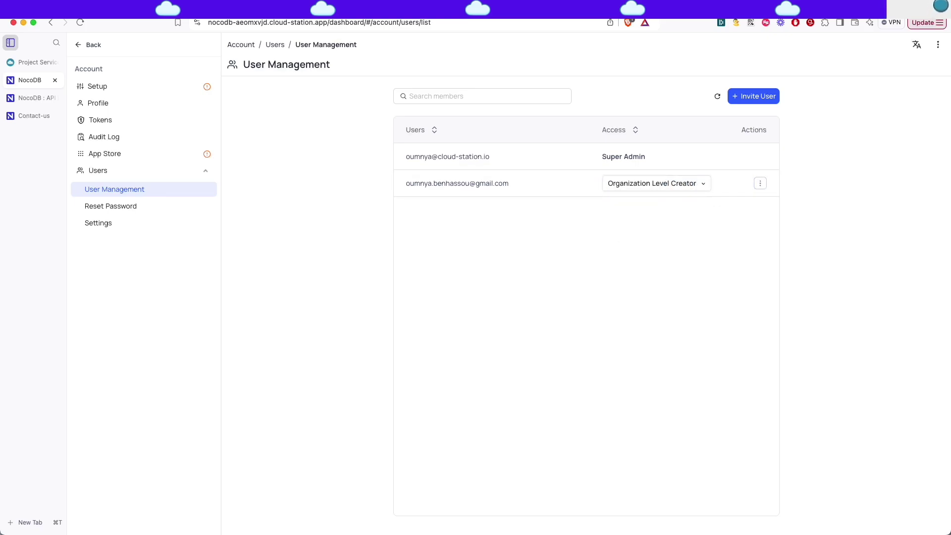
left_click(78, 48)
left_click(113, 147)
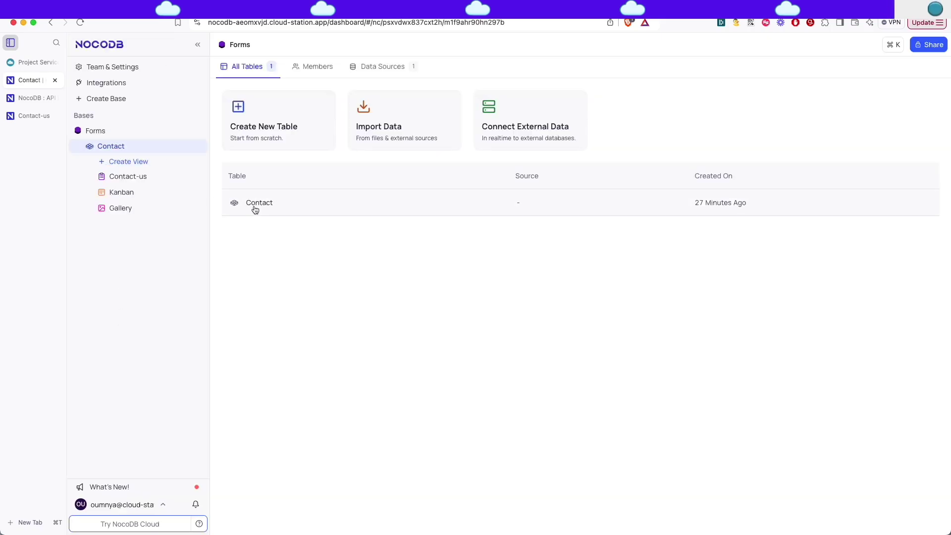
left_click(254, 203)
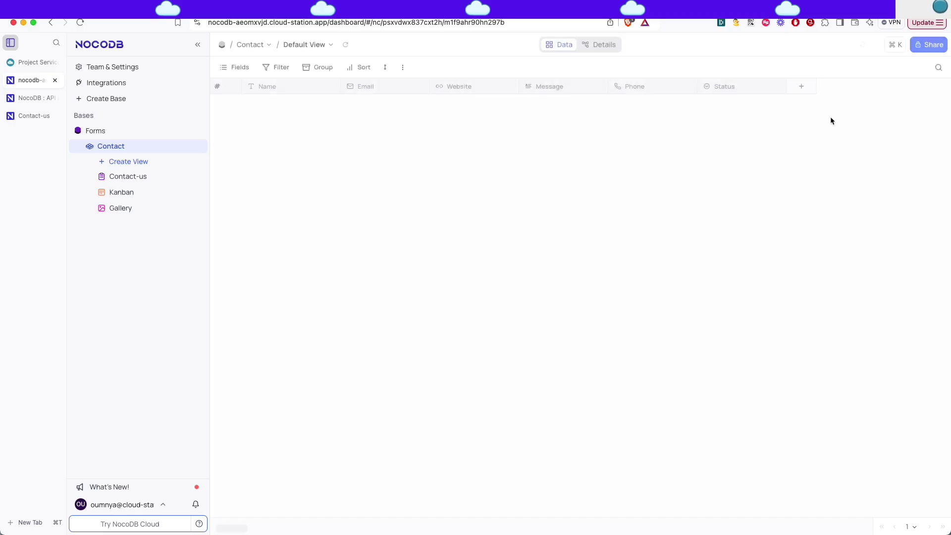
Change the invited member's role on the Forms base from No Access to Editor under Manage Base Access.
left_click(928, 46)
left_click(488, 204)
left_click(609, 242)
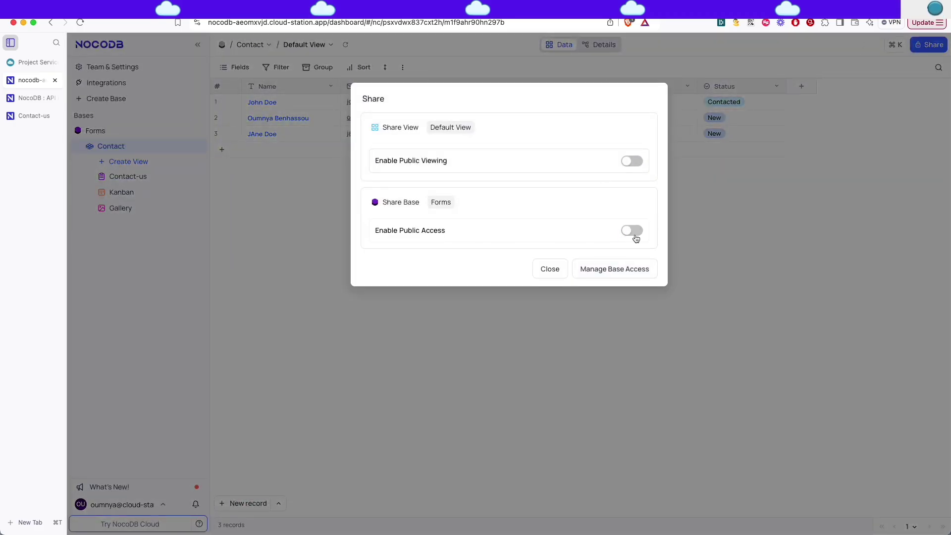
left_click(634, 267)
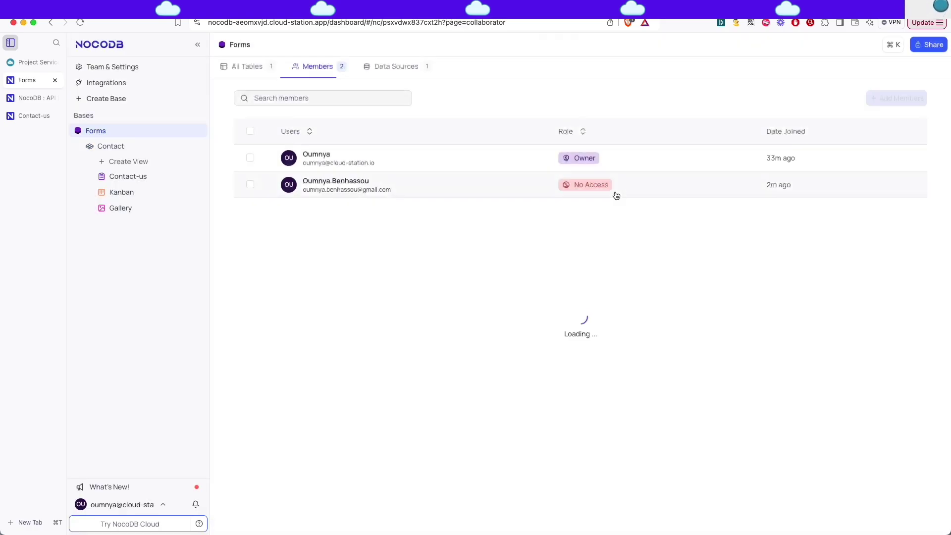
left_click(616, 185)
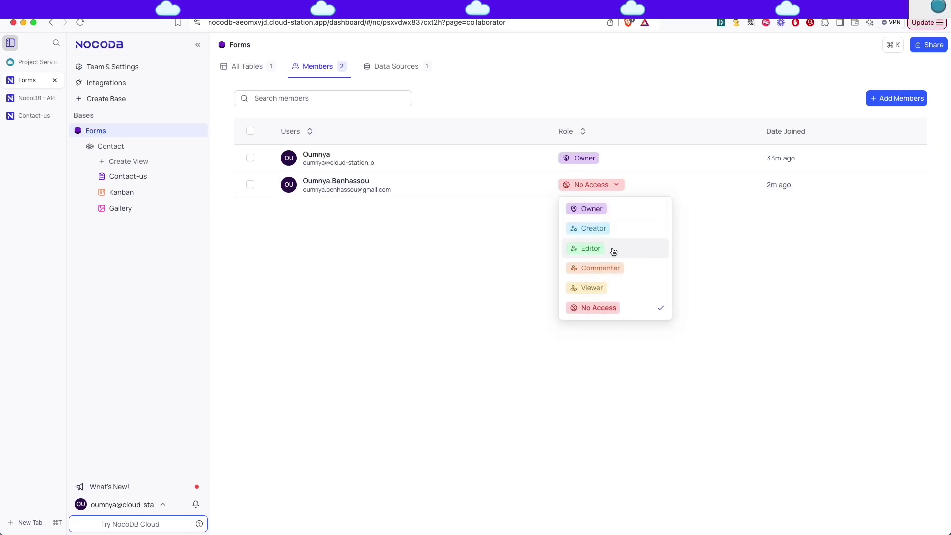
left_click(613, 251)
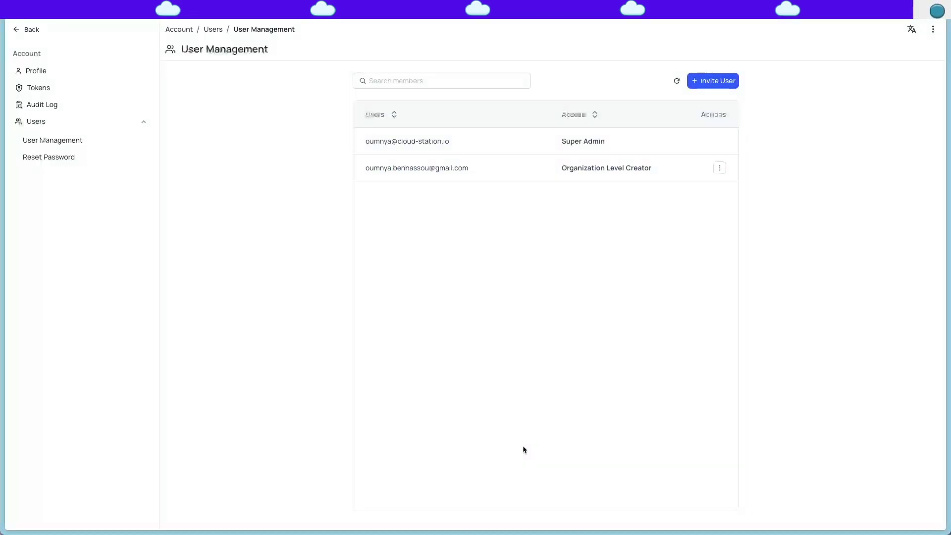
As the invited user, open Forms > Contact to view the table's three records.
left_click(16, 29)
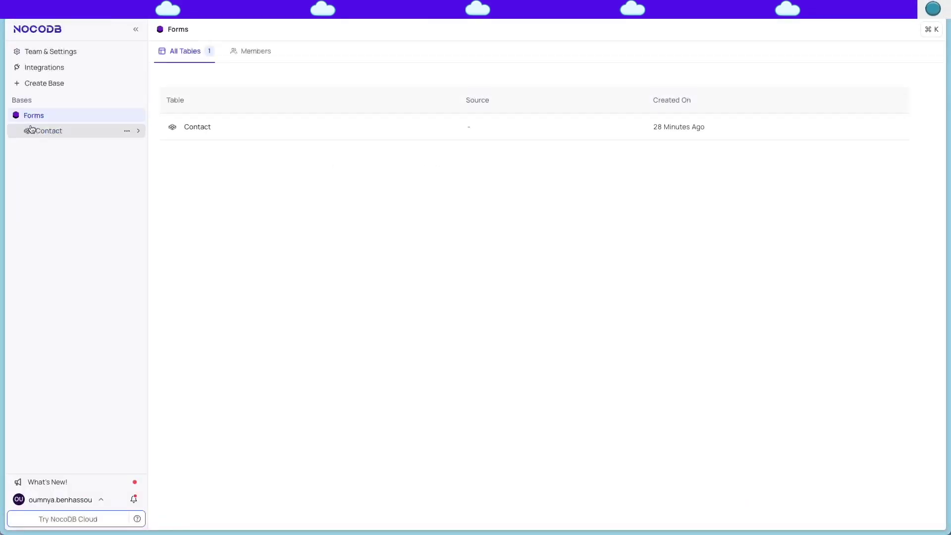
left_click(201, 132)
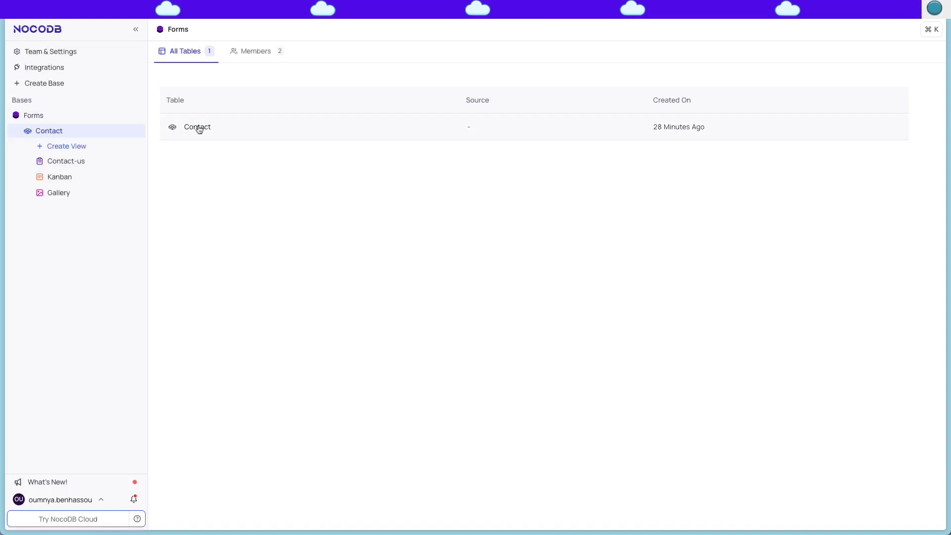
left_click(188, 128)
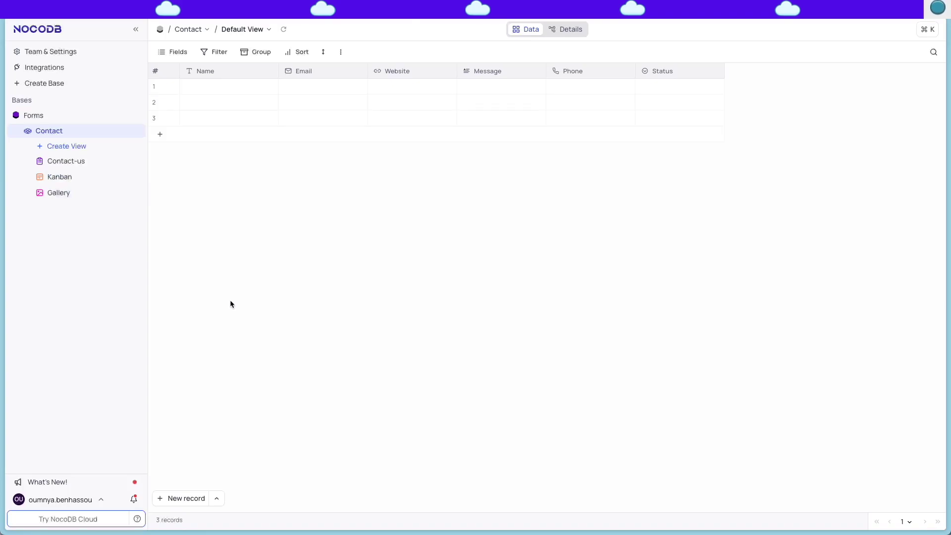